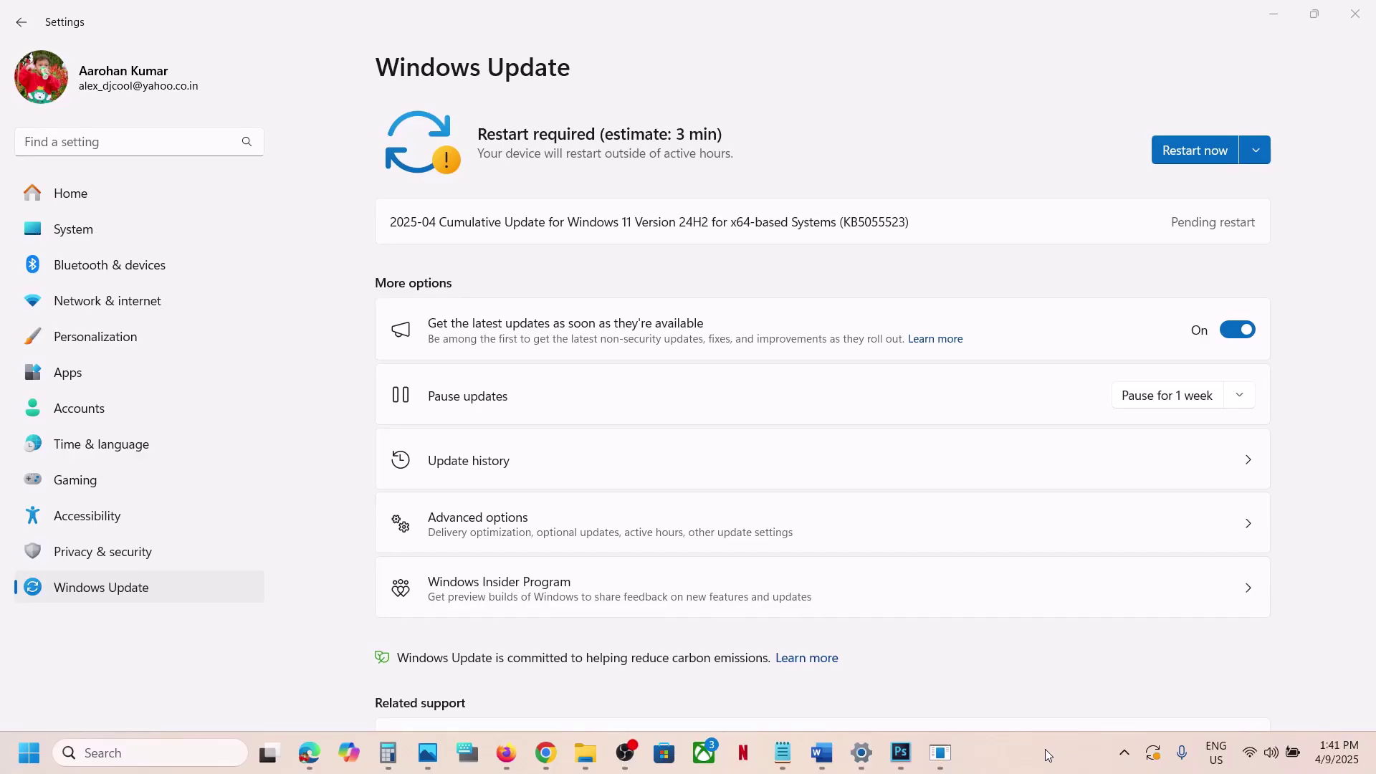
# Step: Note update KB5055523, pause updates for 1 week, then resume them to start a fresh check
pyautogui.doubleClick(882, 222)
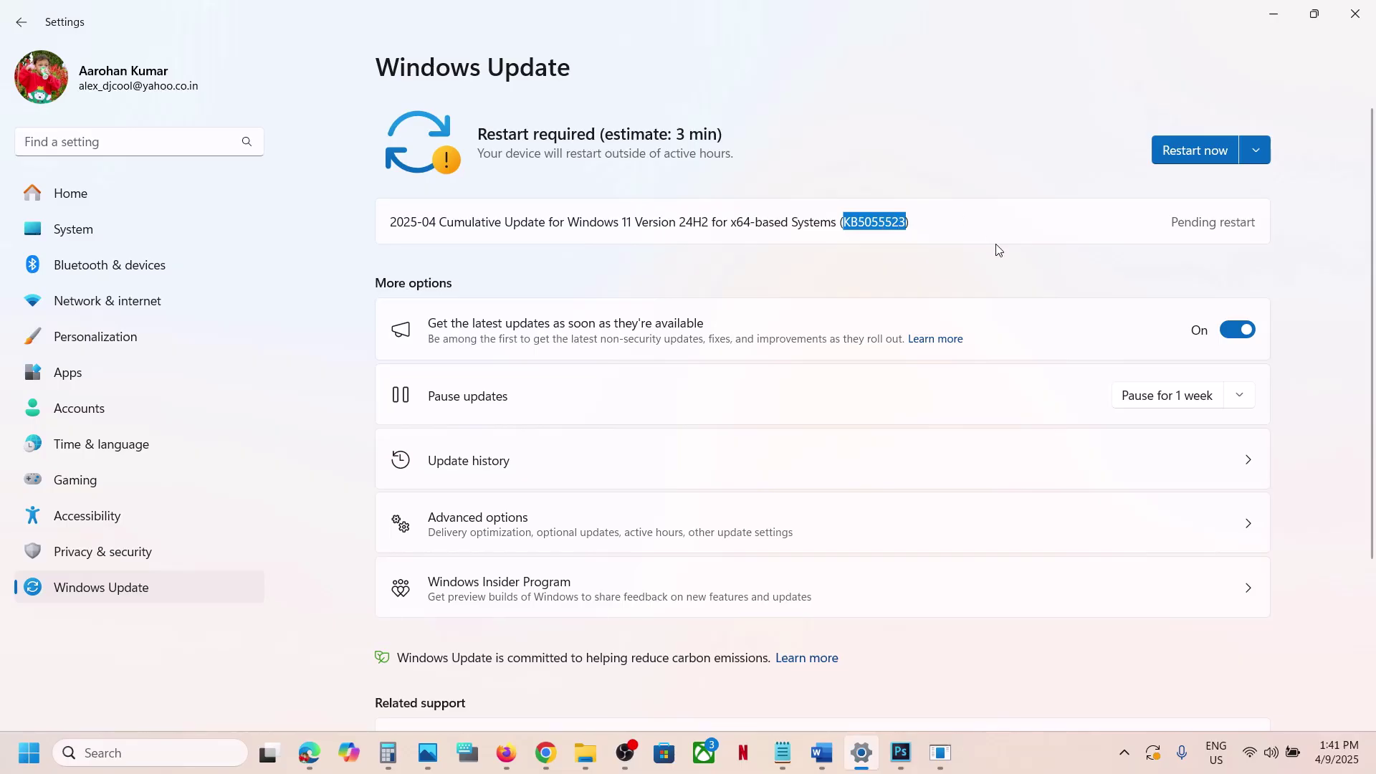
pyautogui.click(1176, 401)
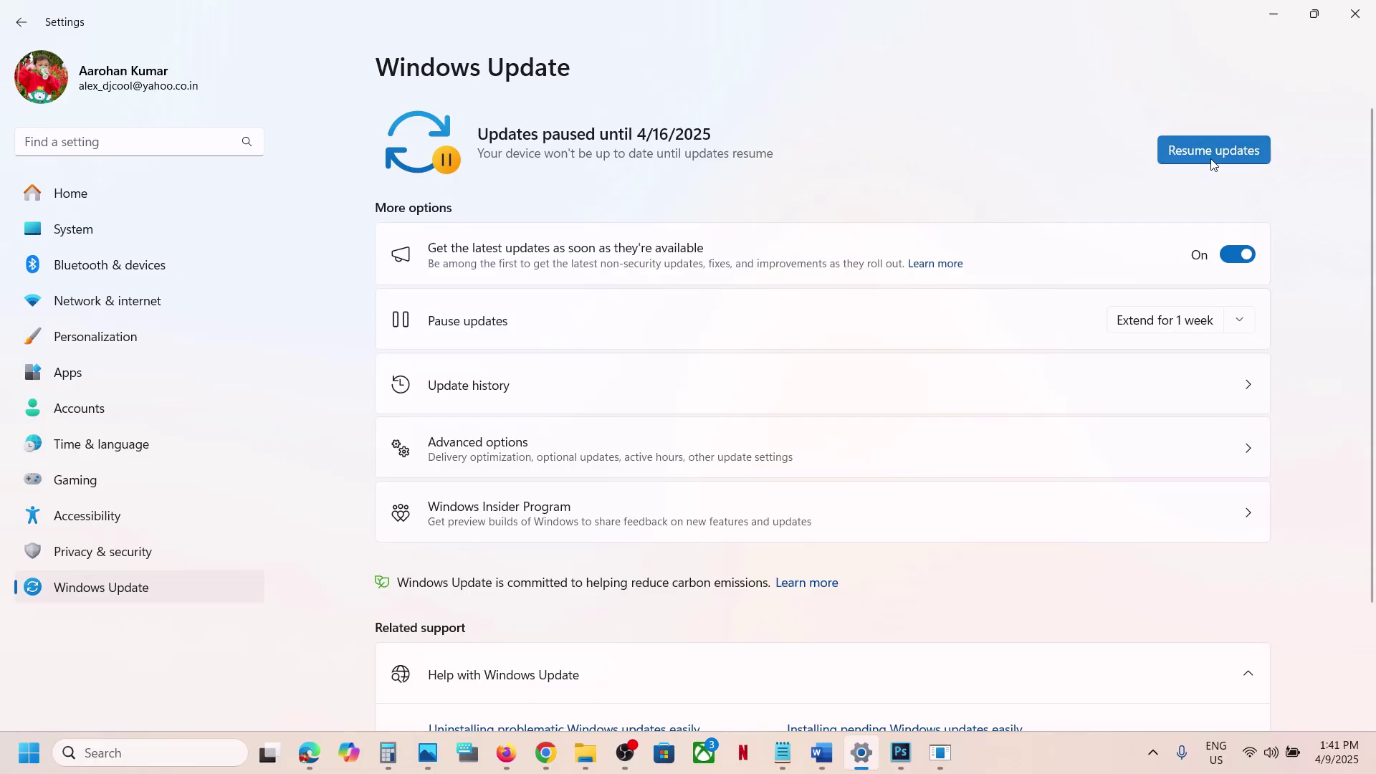
pyautogui.click(1213, 152)
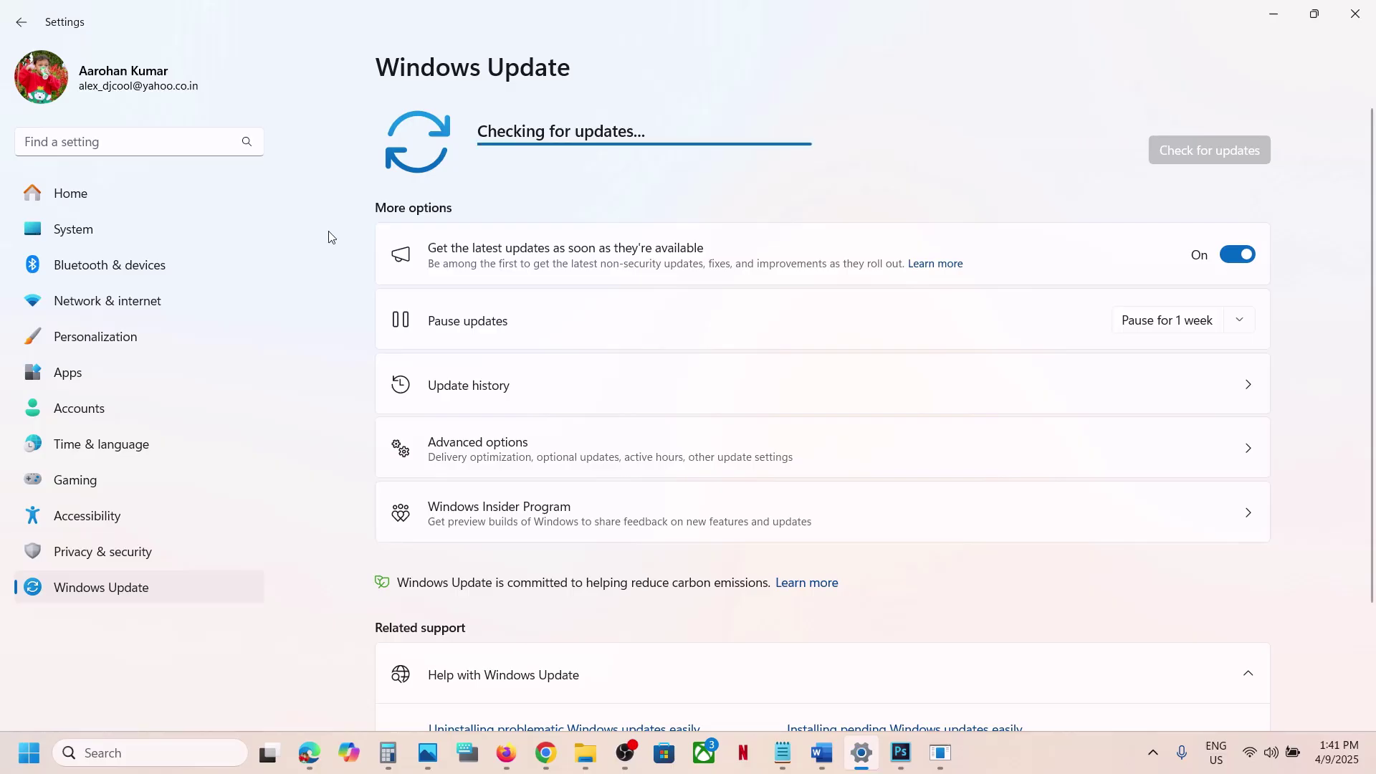
pyautogui.click(93, 228)
pyautogui.scroll(-10, 572, 369)
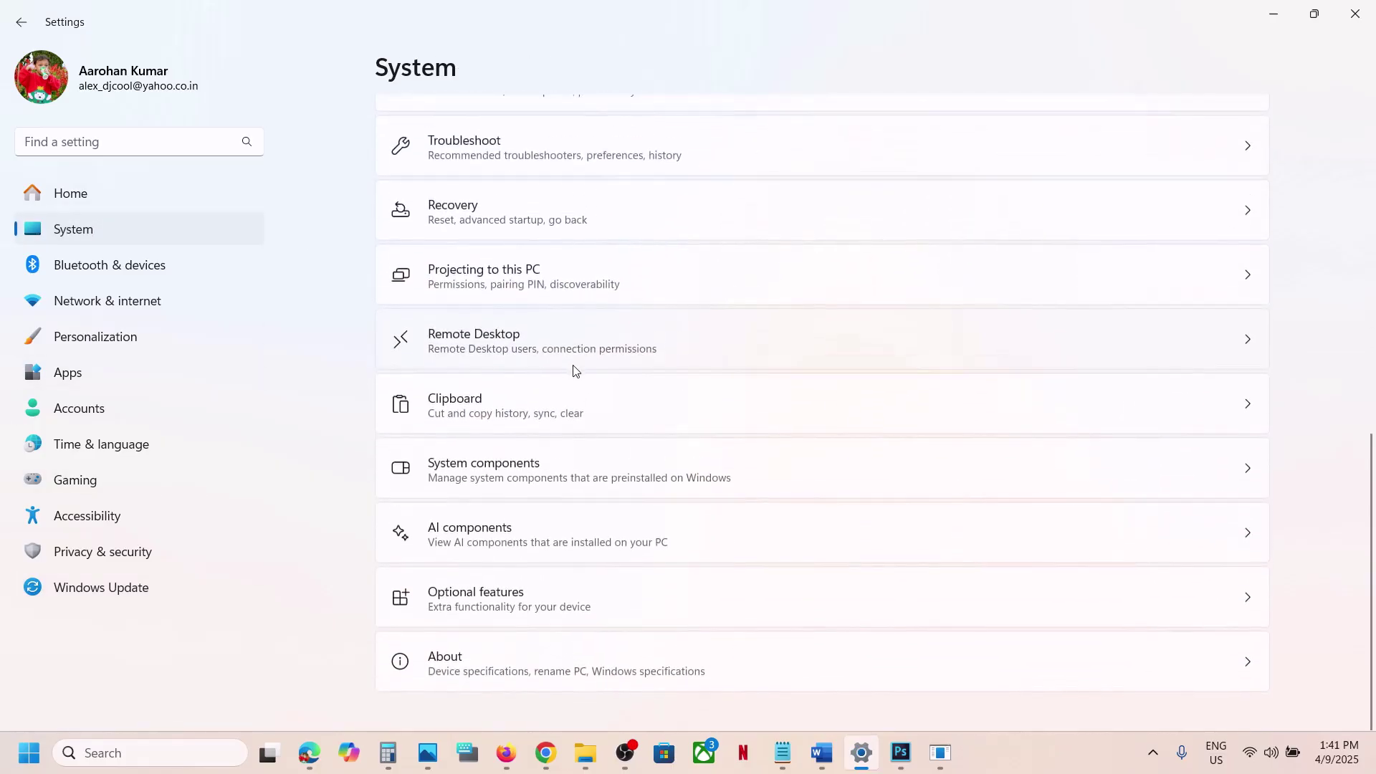
# Step: Look over the System > Recovery options, then return to the Windows Update page
pyautogui.click(486, 219)
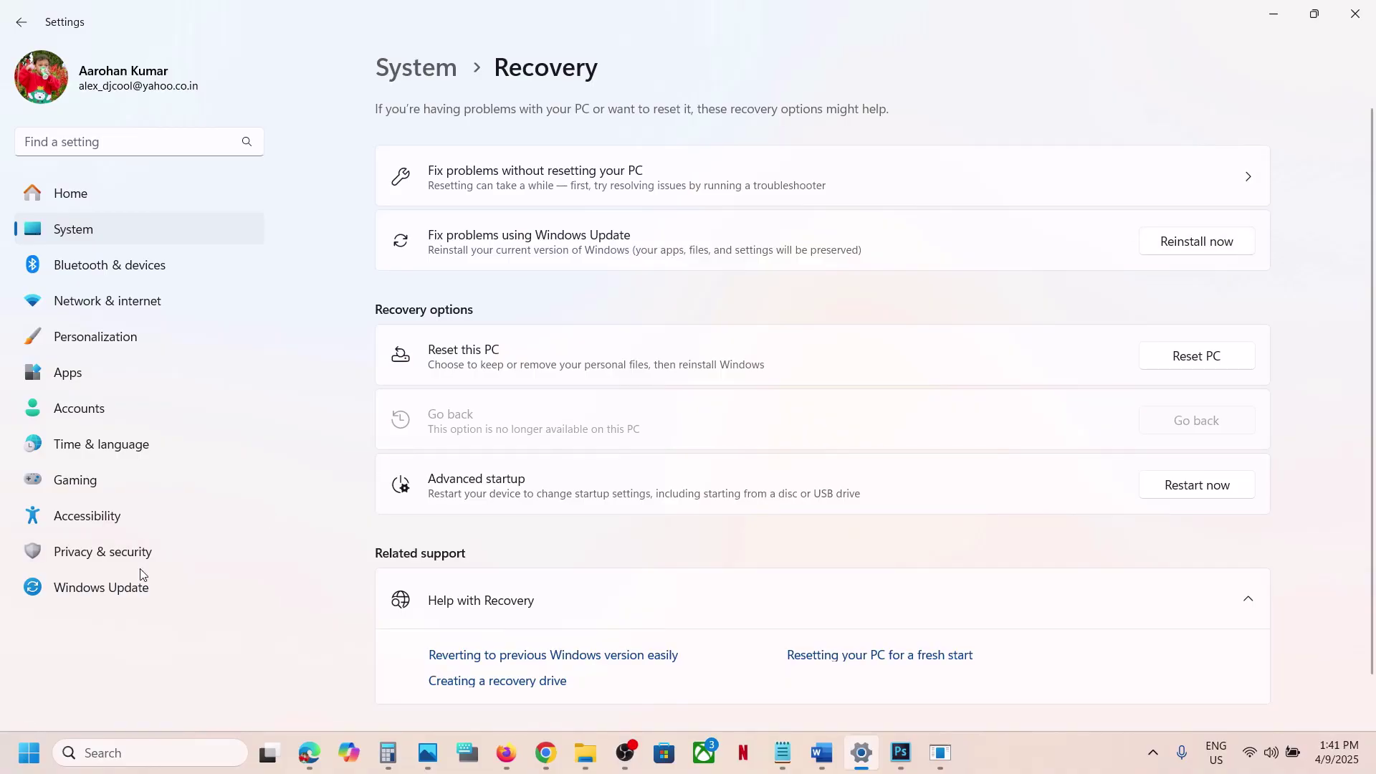
pyautogui.click(122, 587)
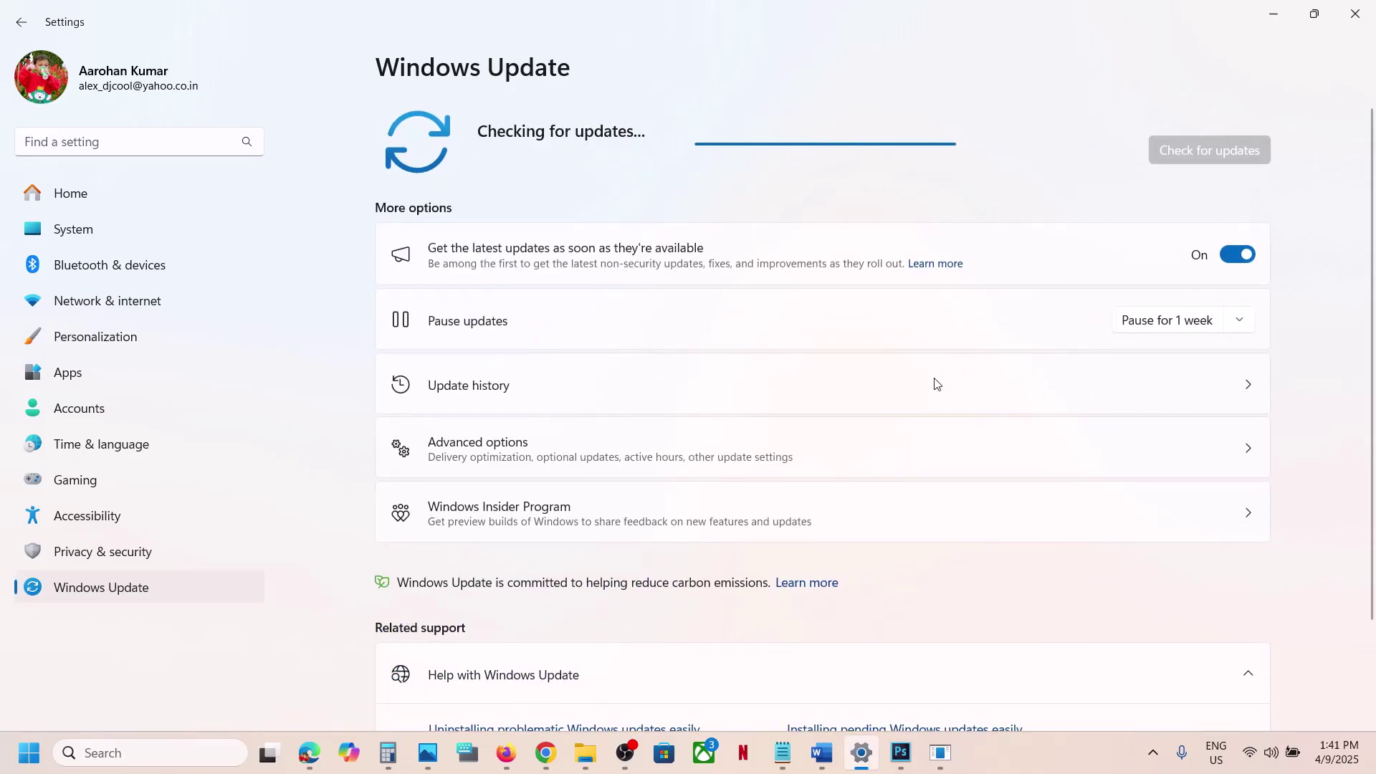
pyautogui.click(995, 751)
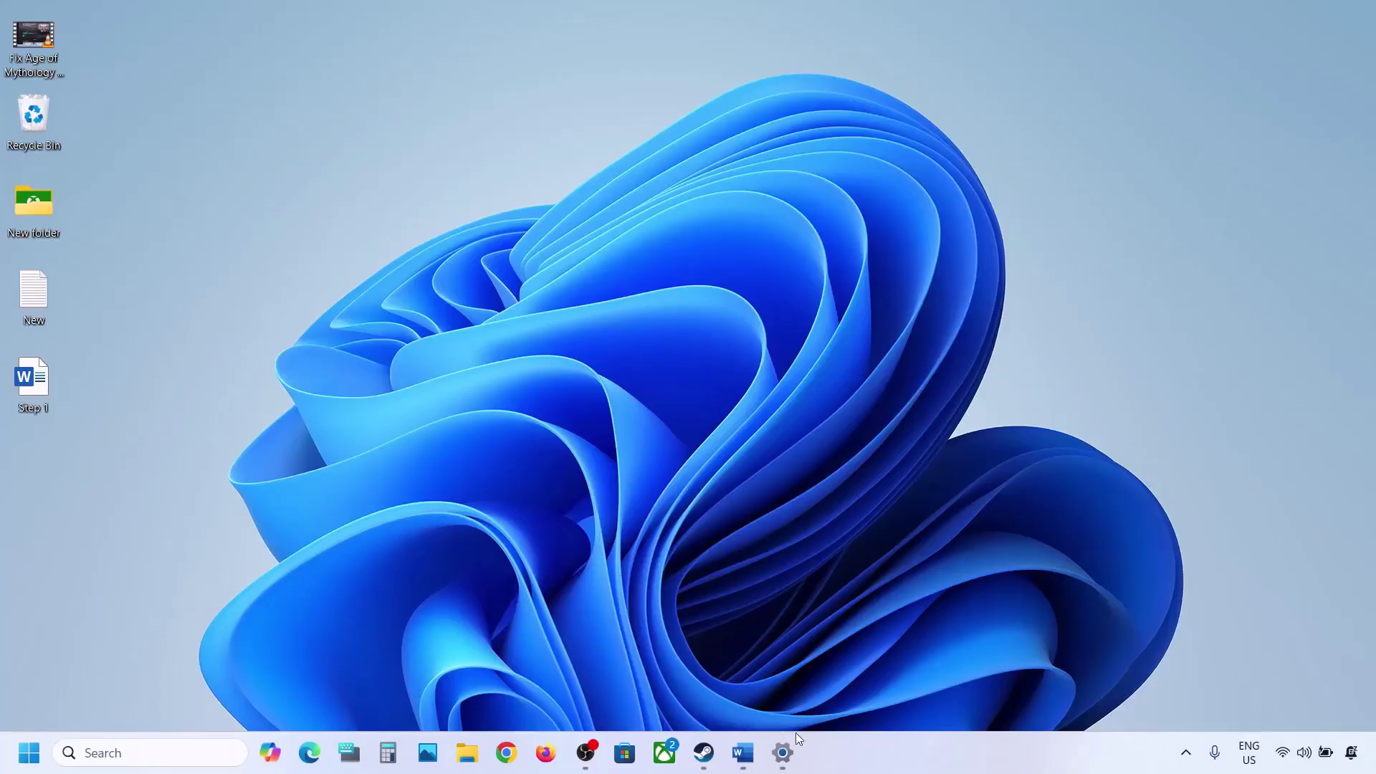
# Step: Read Step 1 'Start App Readiness Service' in the Word notes, then minimize Word
pyautogui.click(750, 753)
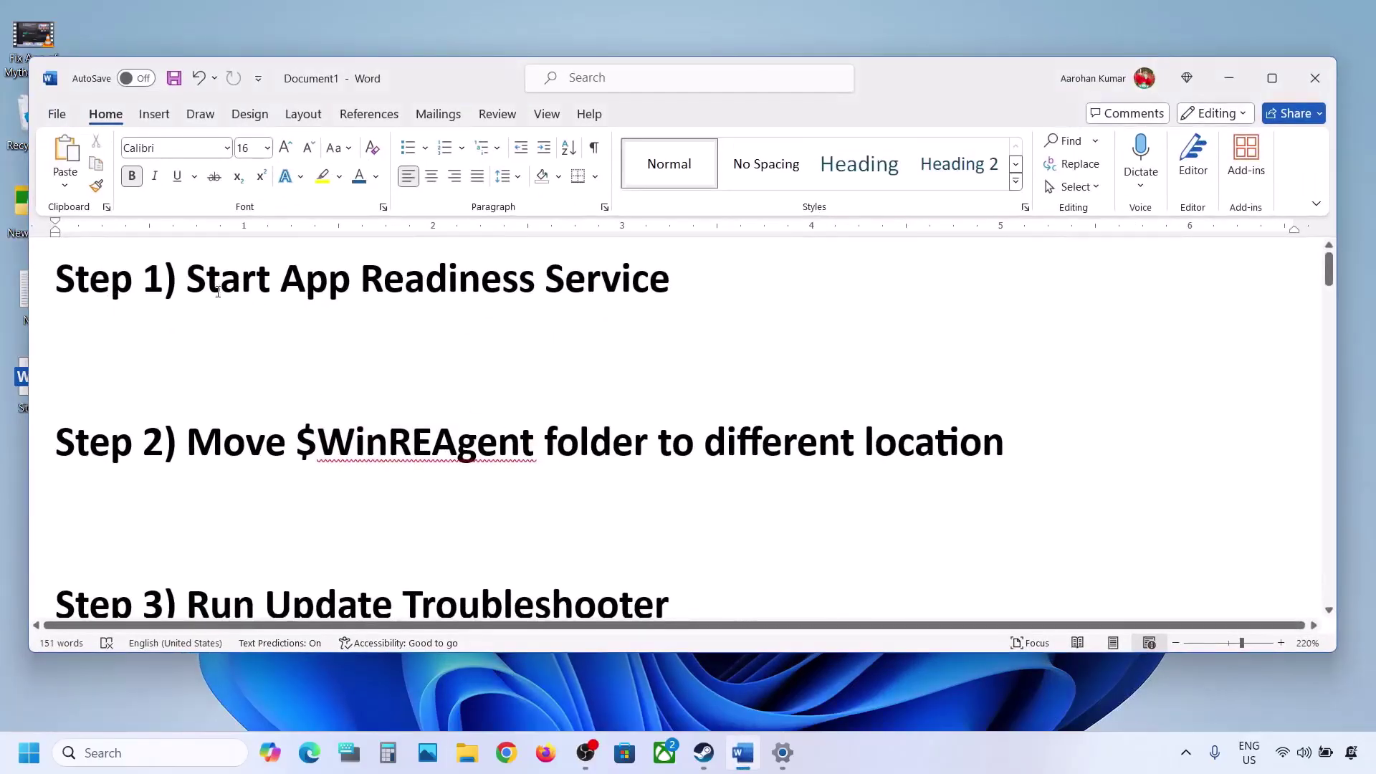
pyautogui.moveTo(205, 280); pyautogui.dragTo(674, 287)
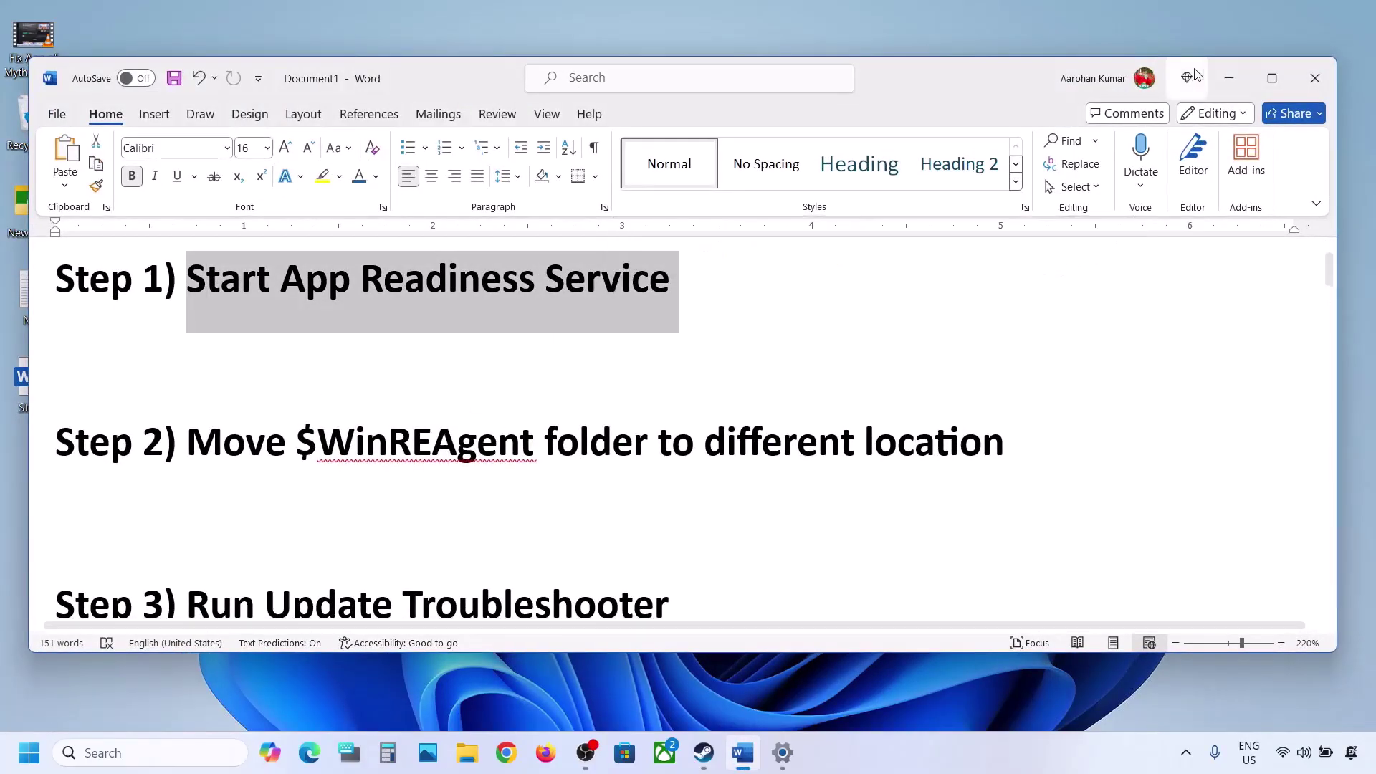
pyautogui.click(1229, 78)
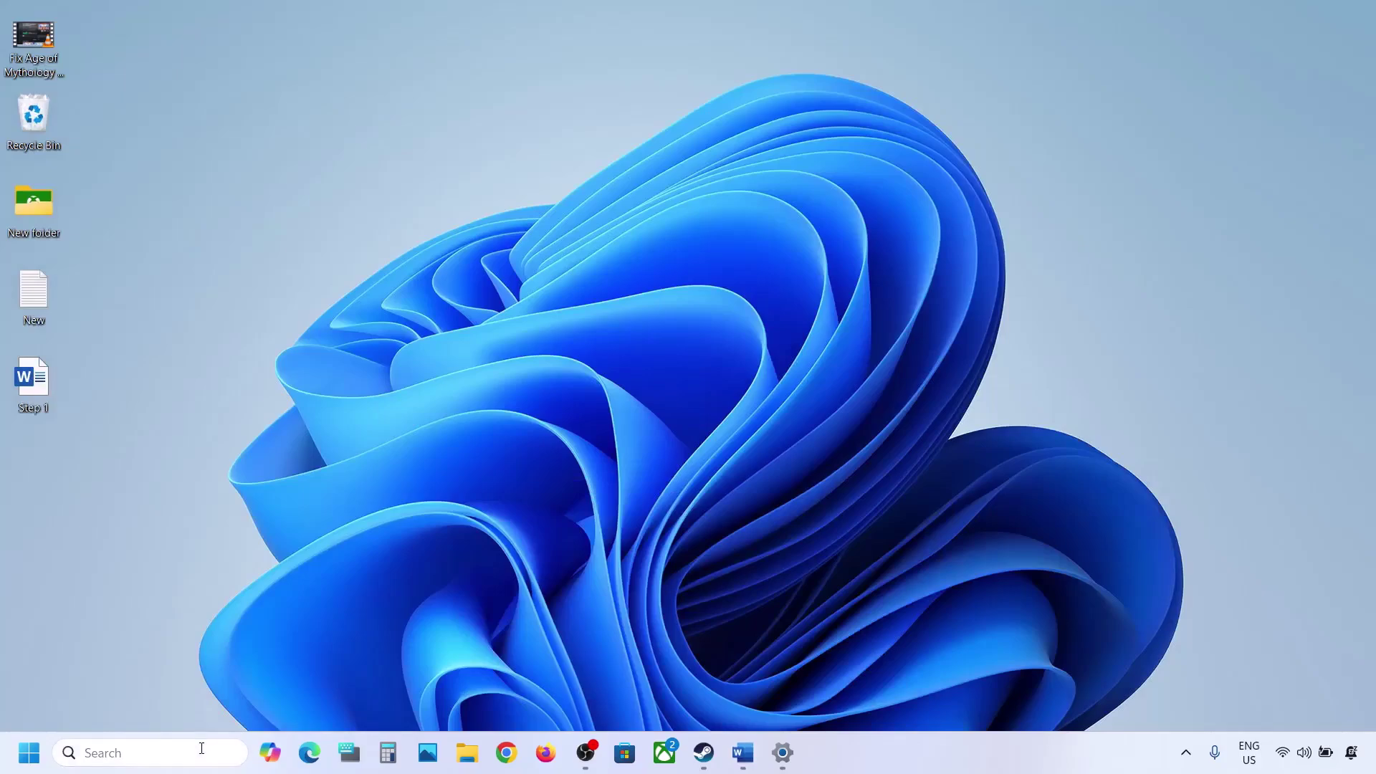
# Step: In Services, set App Readiness startup type to Automatic, apply, and start the service
pyautogui.click(203, 752)
pyautogui.write('services')
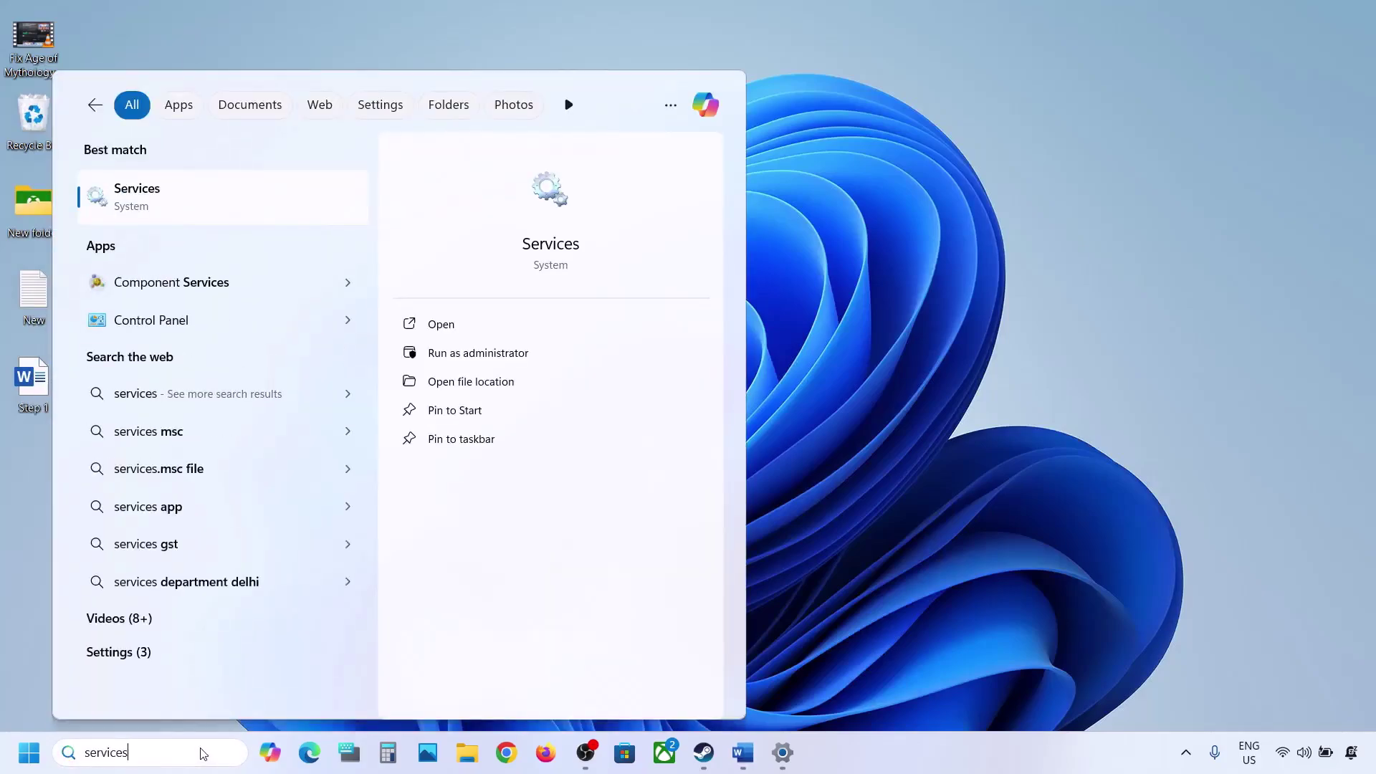
pyautogui.click(126, 209)
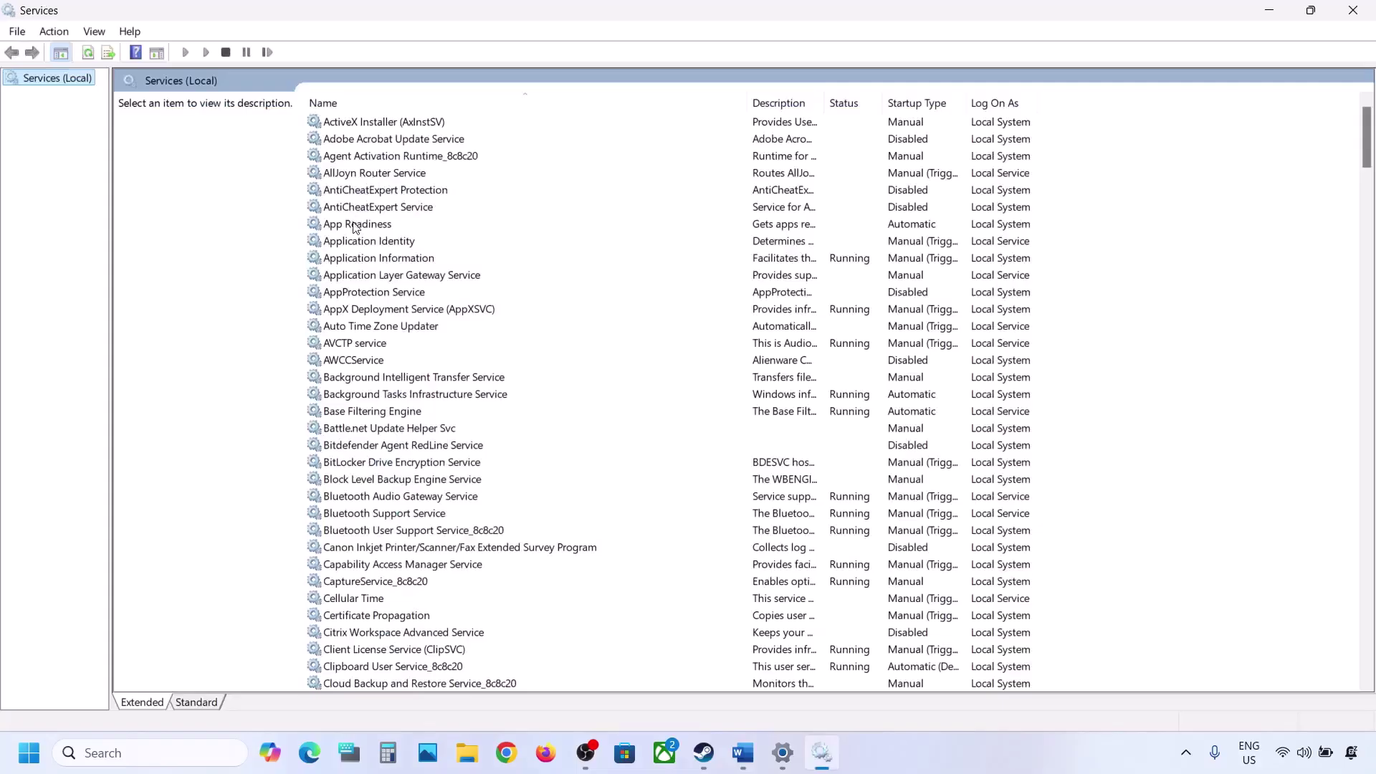
pyautogui.click(356, 224)
pyautogui.doubleClick(416, 228)
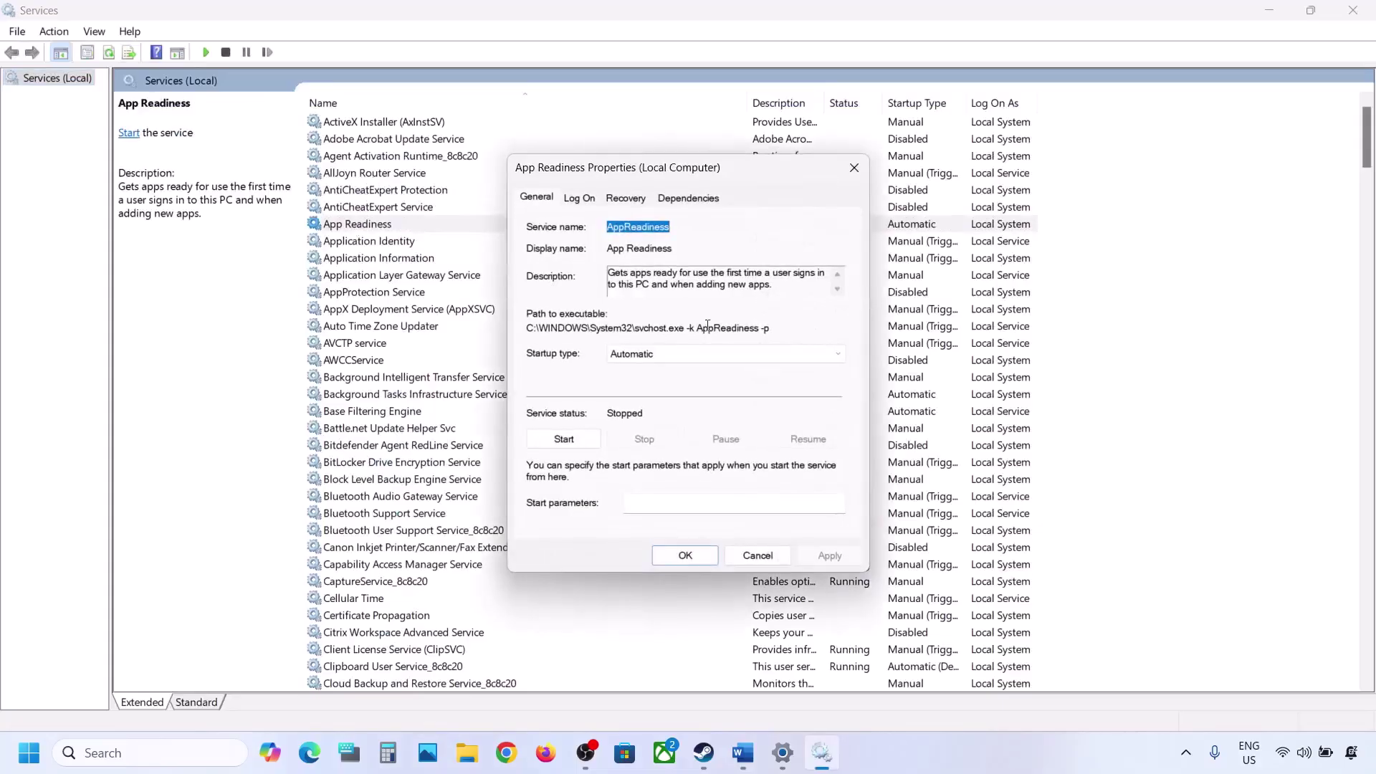
pyautogui.click(663, 356)
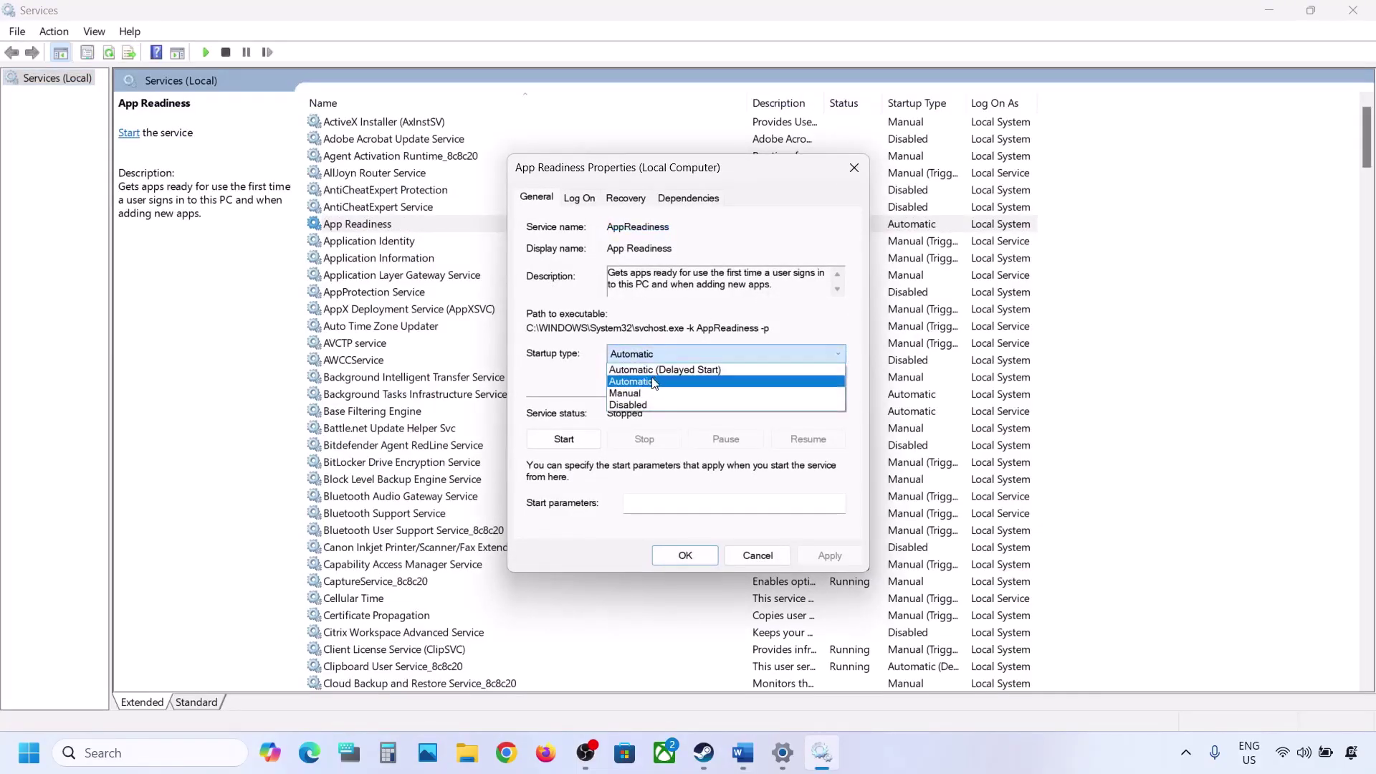
pyautogui.click(654, 382)
pyautogui.click(819, 558)
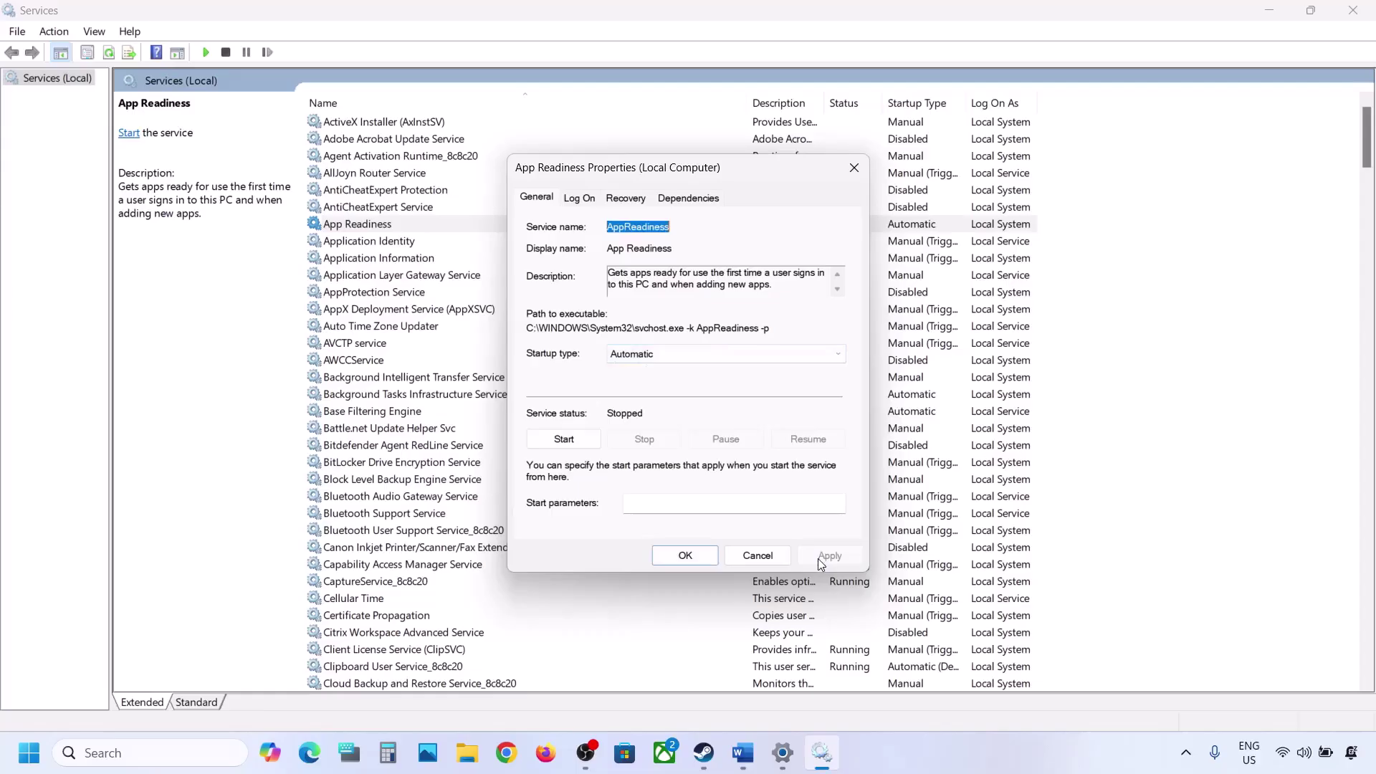
pyautogui.click(563, 439)
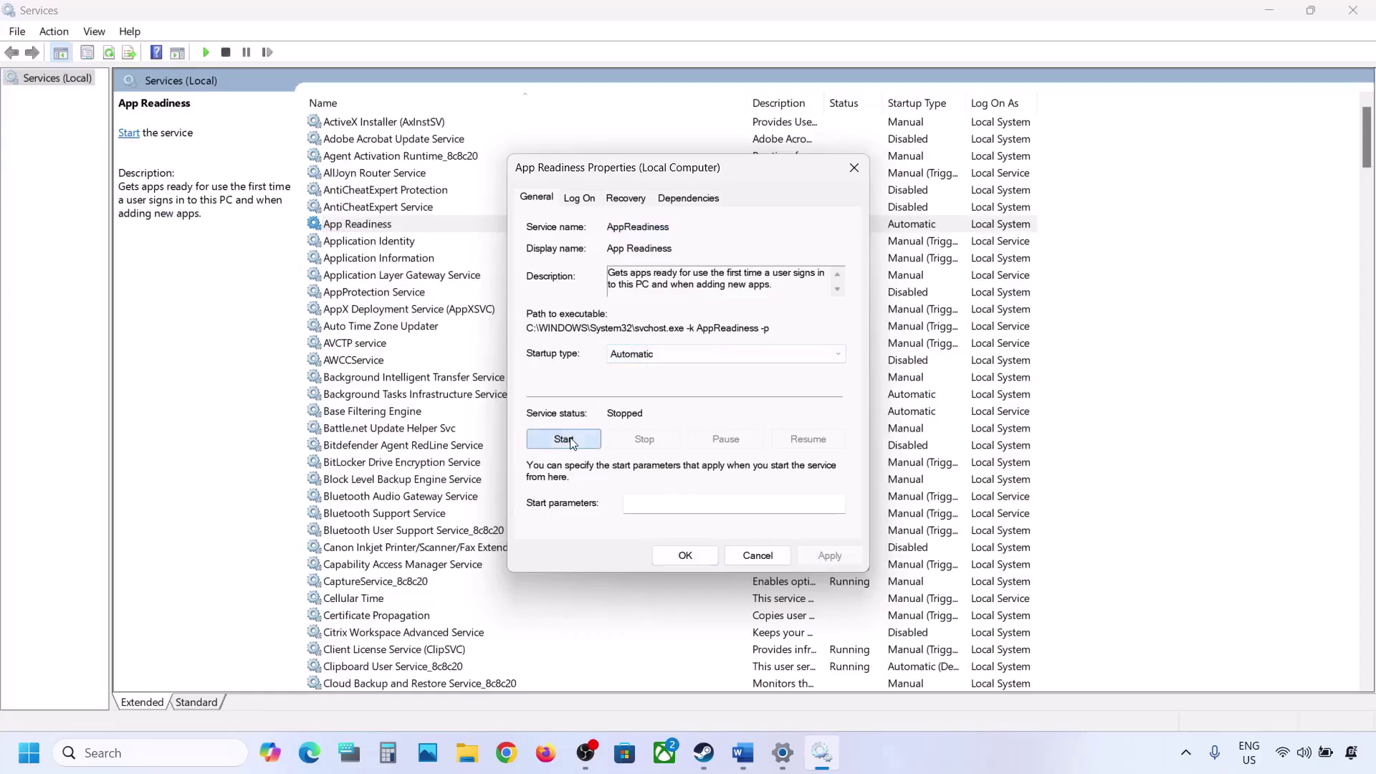
pyautogui.click(695, 560)
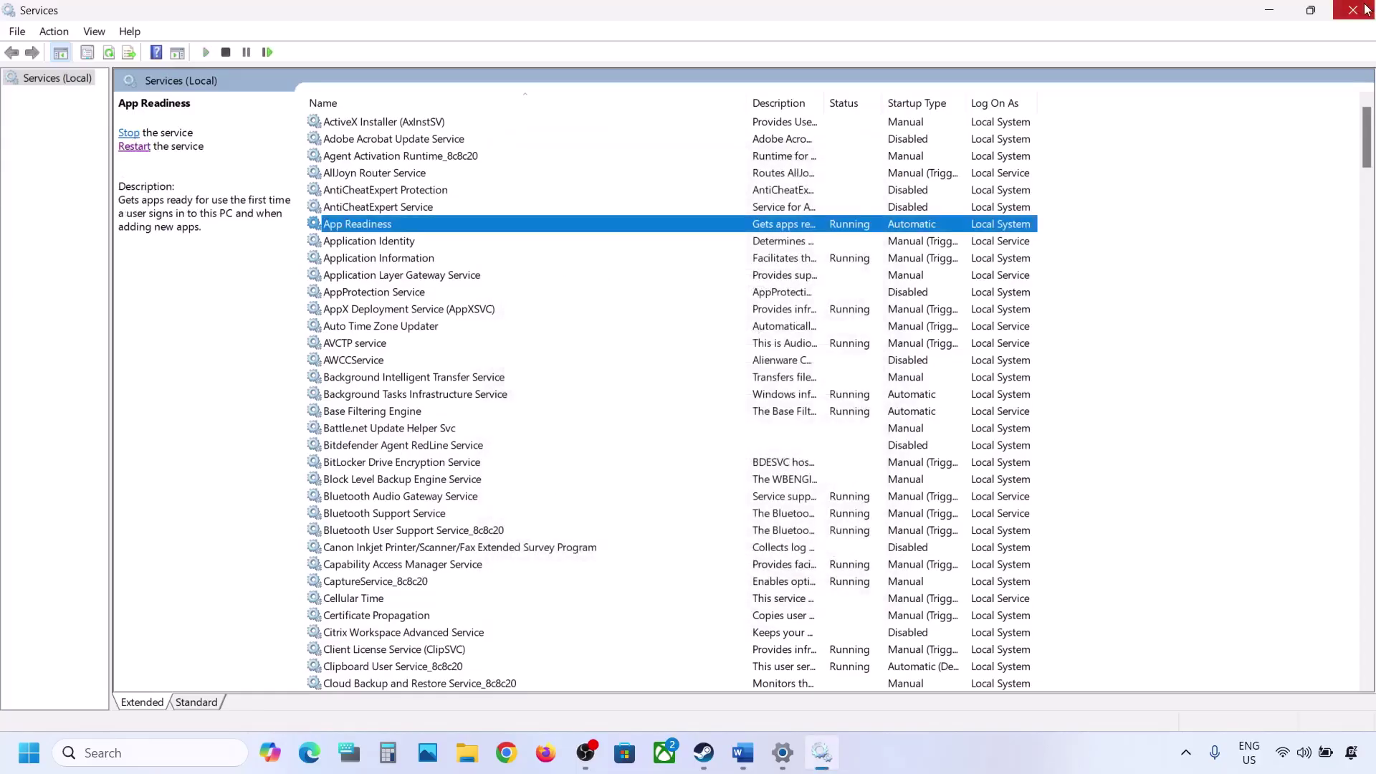
# Step: Close Services and pick out the $WinREAgent folder name in the Word notes
pyautogui.click(1371, 6)
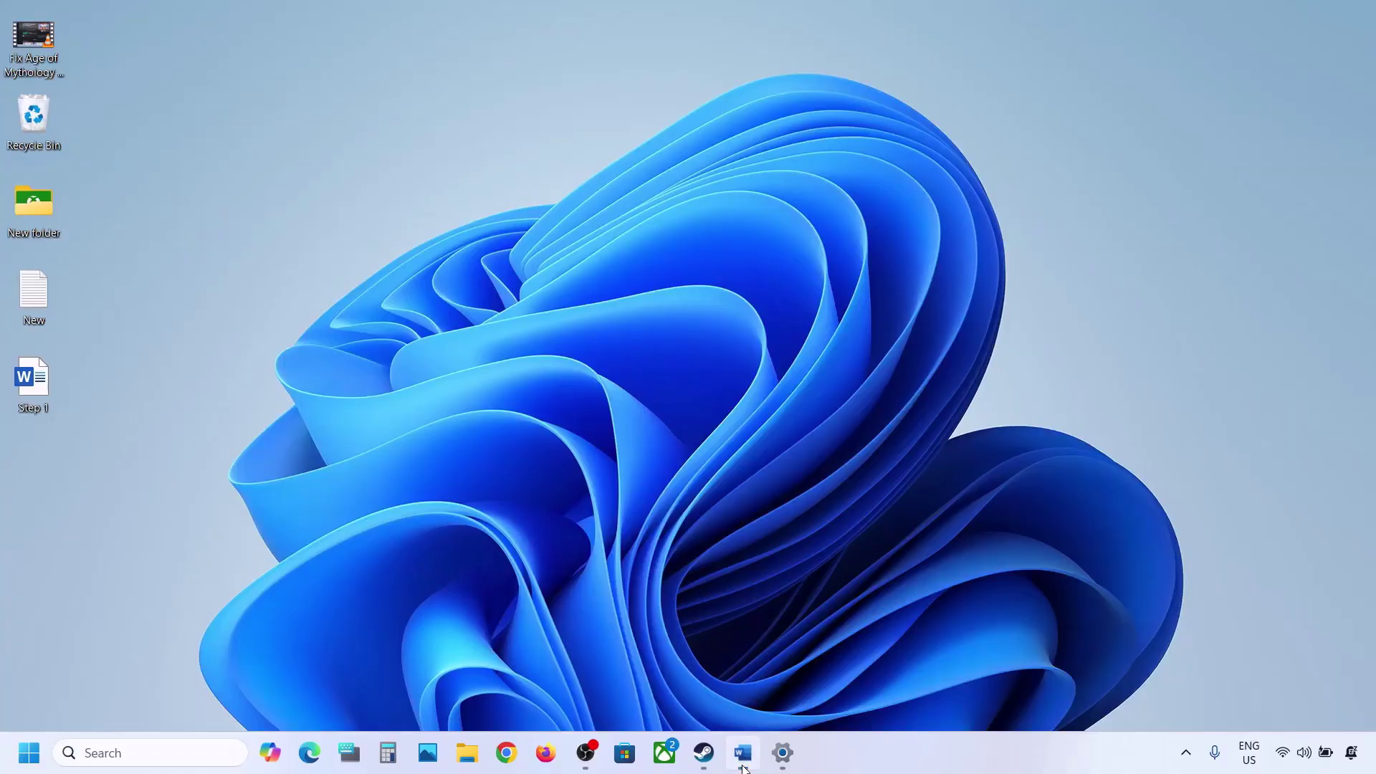
pyautogui.click(743, 765)
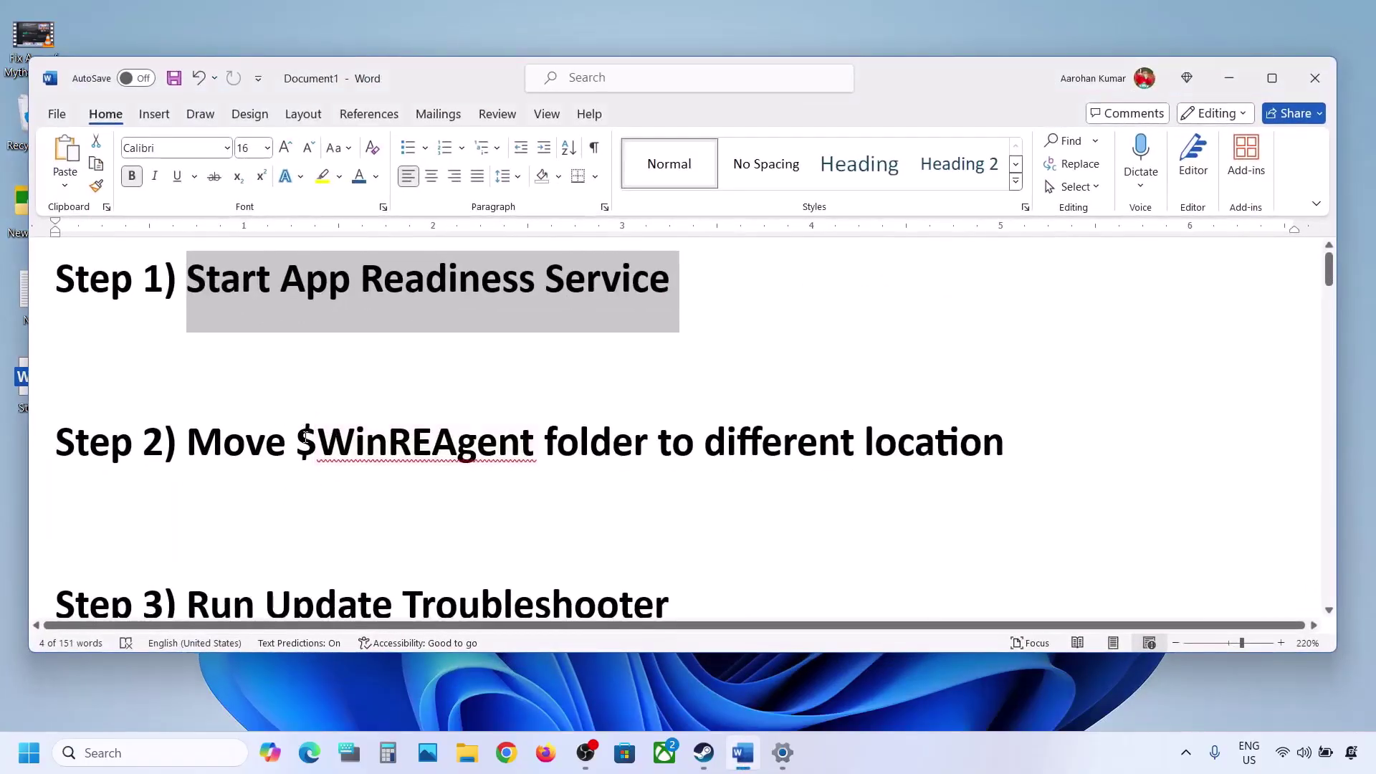
pyautogui.doubleClick(307, 439)
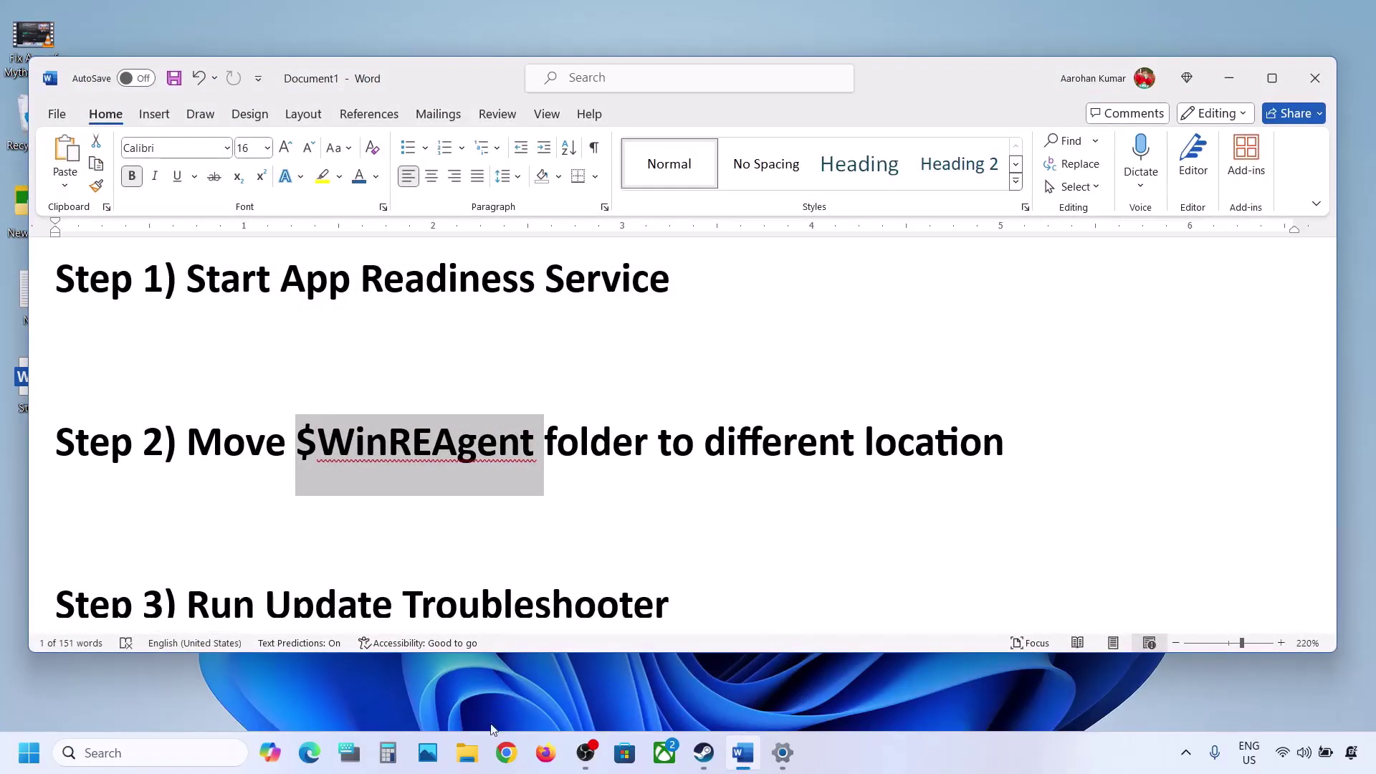
pyautogui.click(467, 753)
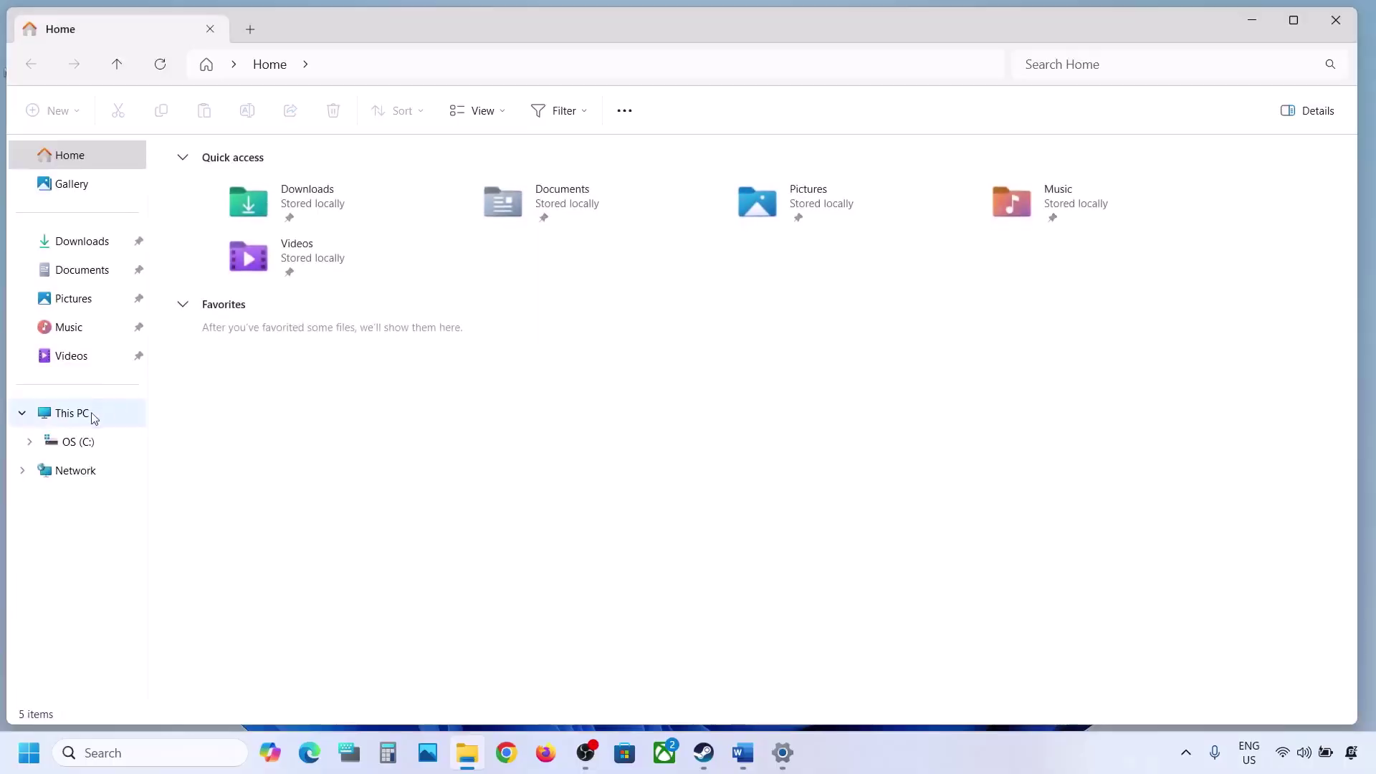
# Step: Copy the $WinREAgent folder from OS (C:) and paste it onto the desktop
pyautogui.click(93, 419)
pyautogui.doubleClick(291, 188)
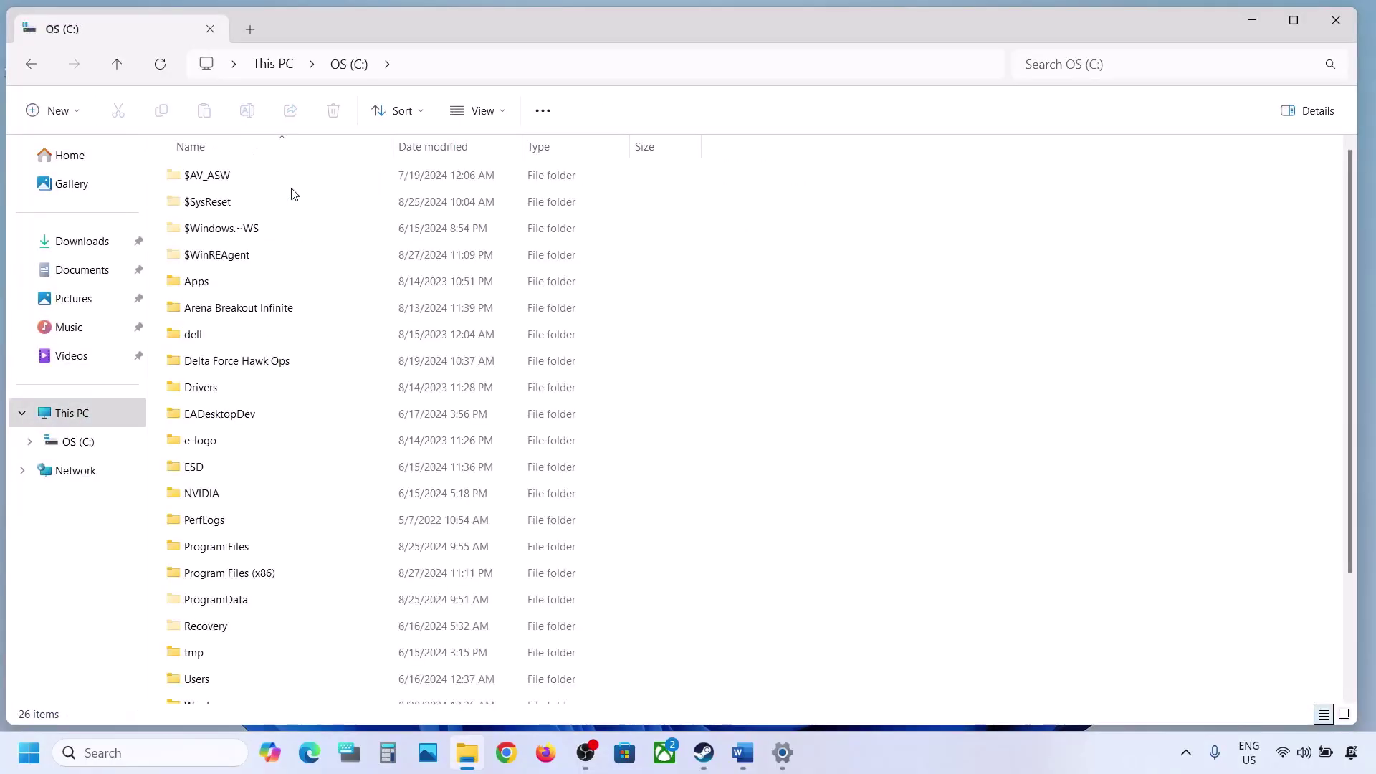
pyautogui.click(226, 263)
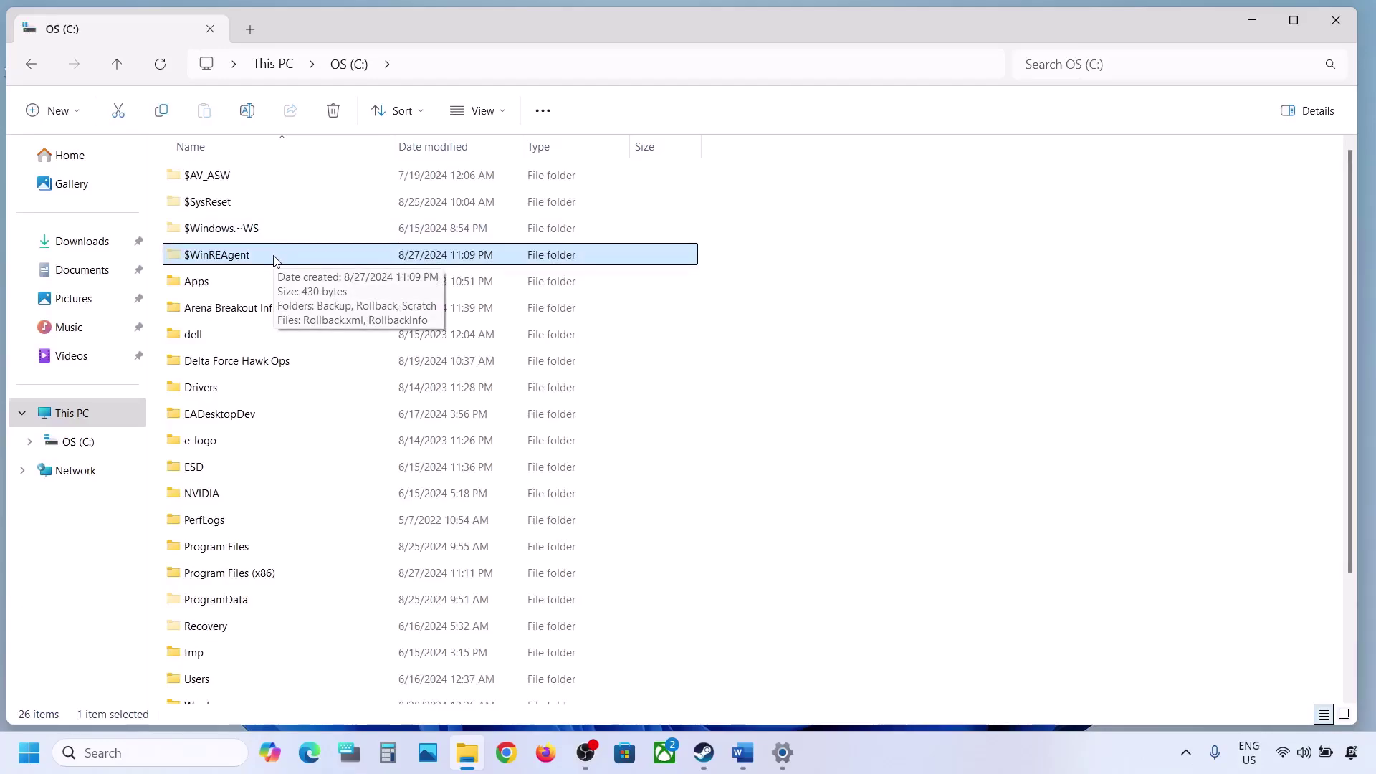
pyautogui.click(504, 113)
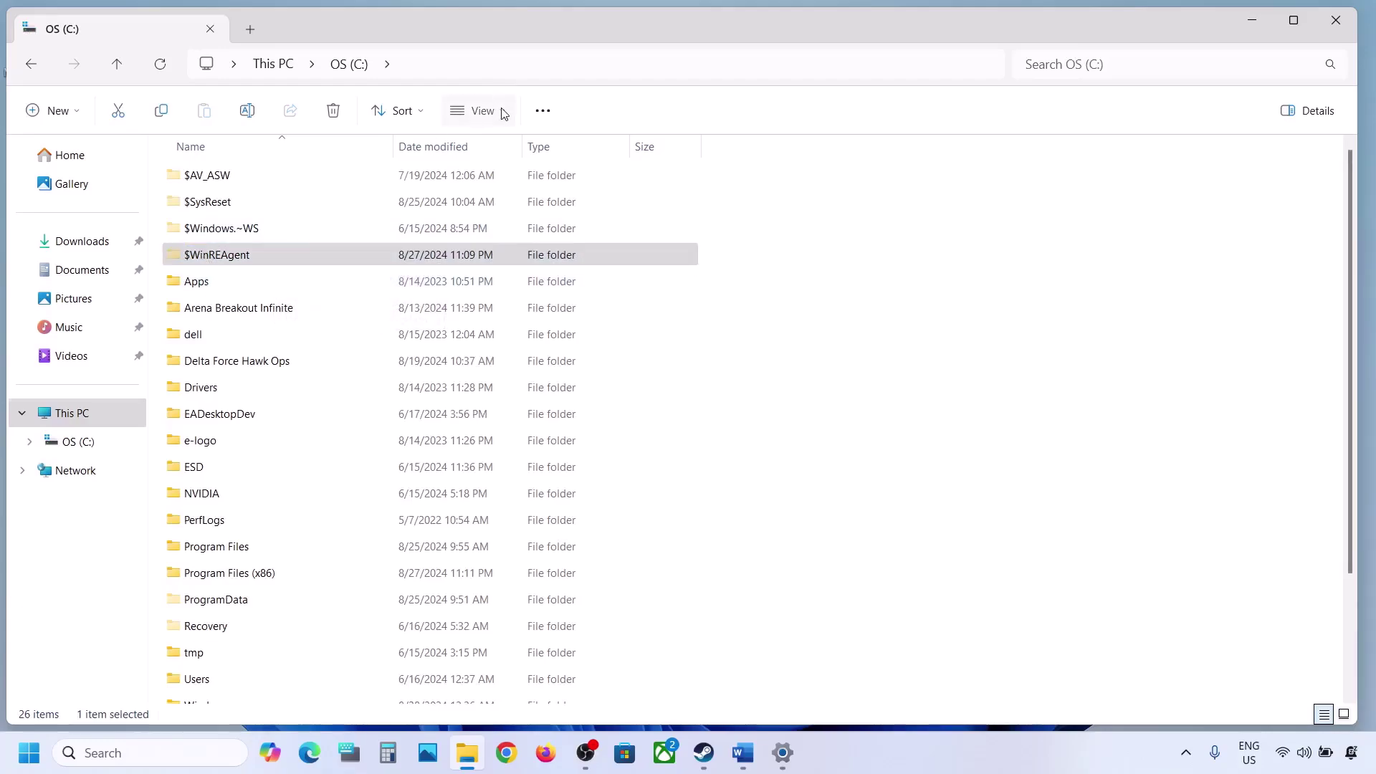
pyautogui.moveTo(471, 448)
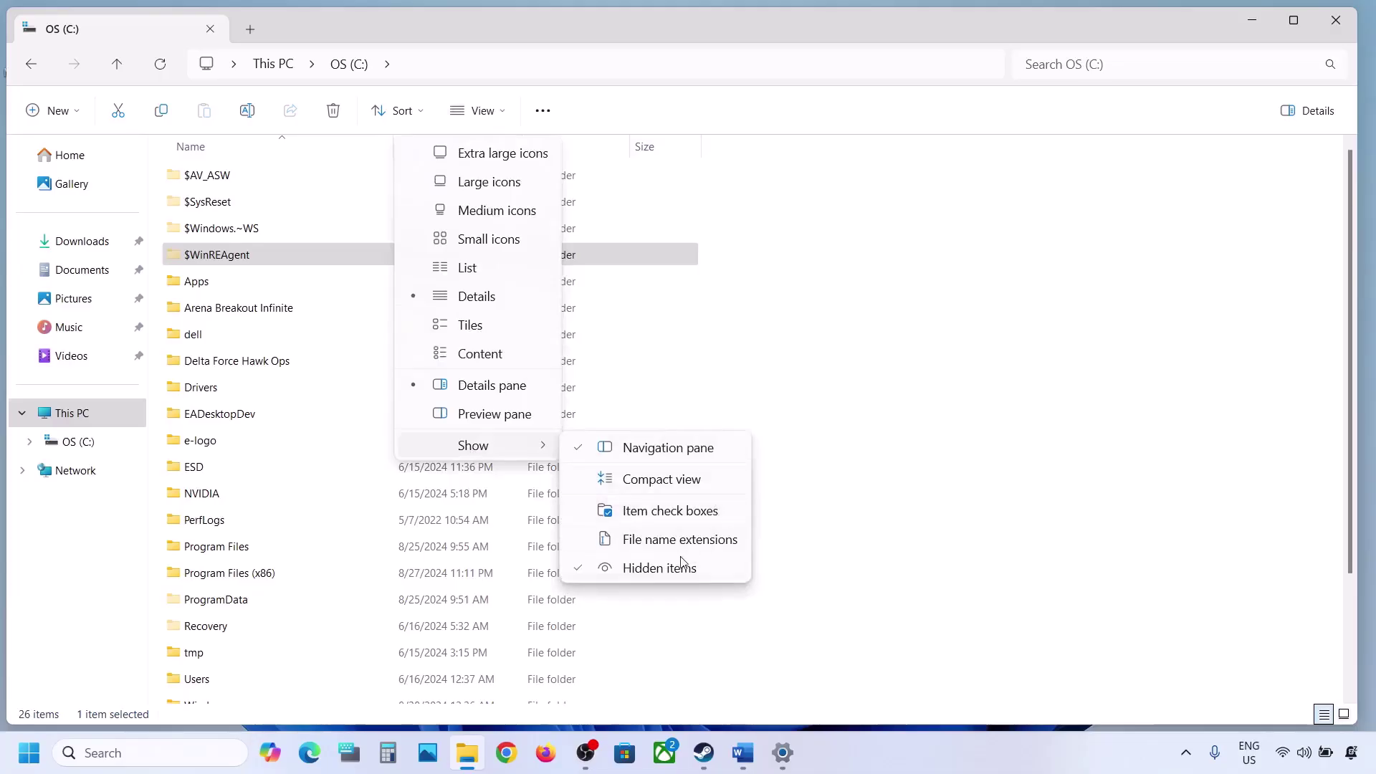
pyautogui.click(192, 258)
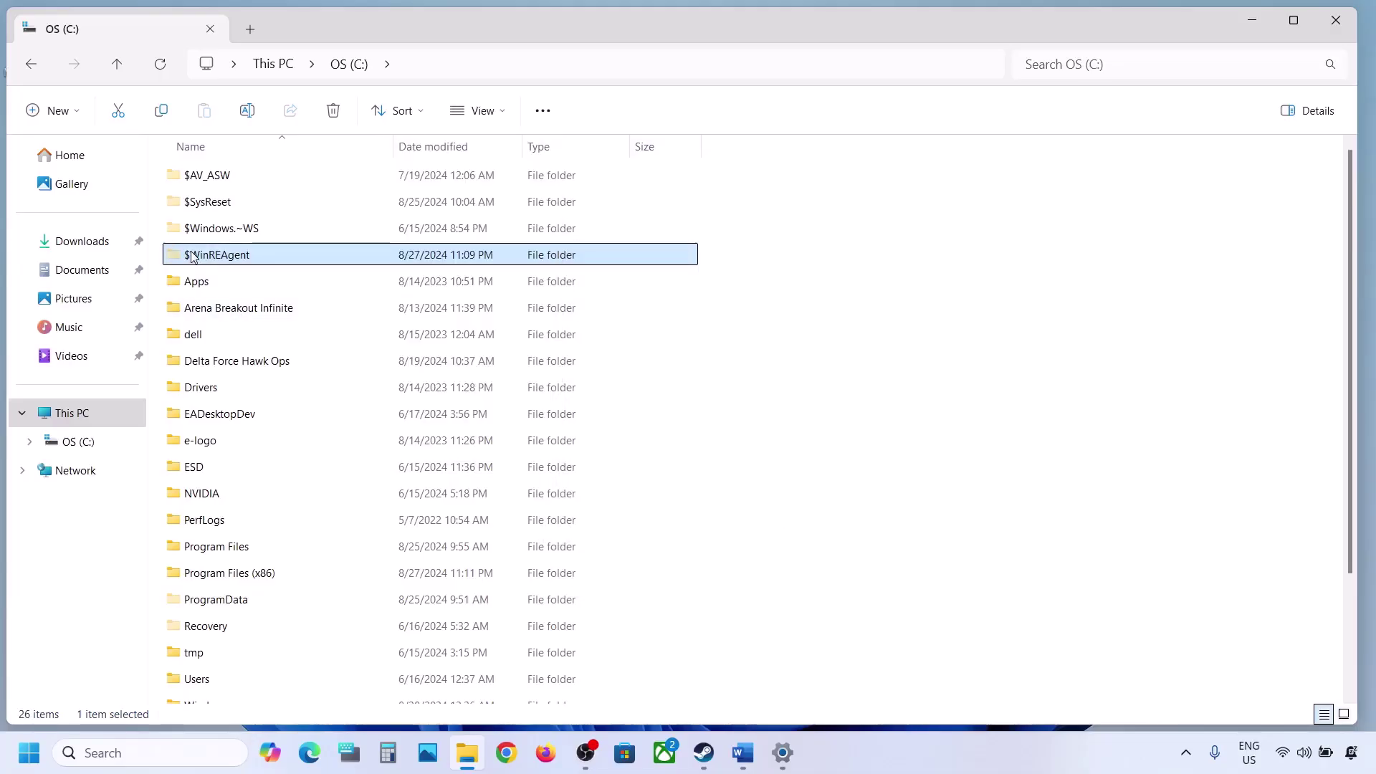
pyautogui.rightClick(255, 258)
pyautogui.click(311, 237)
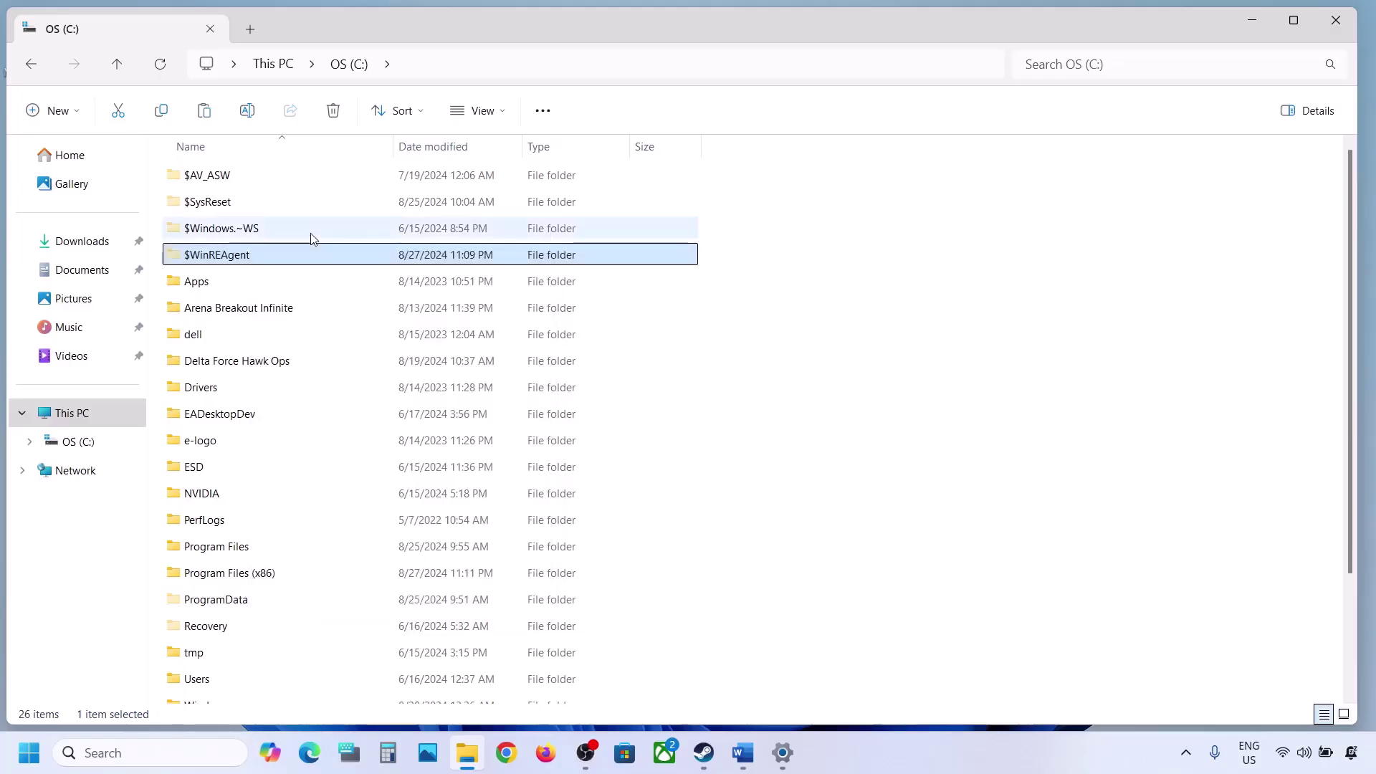
pyautogui.press('super+d')
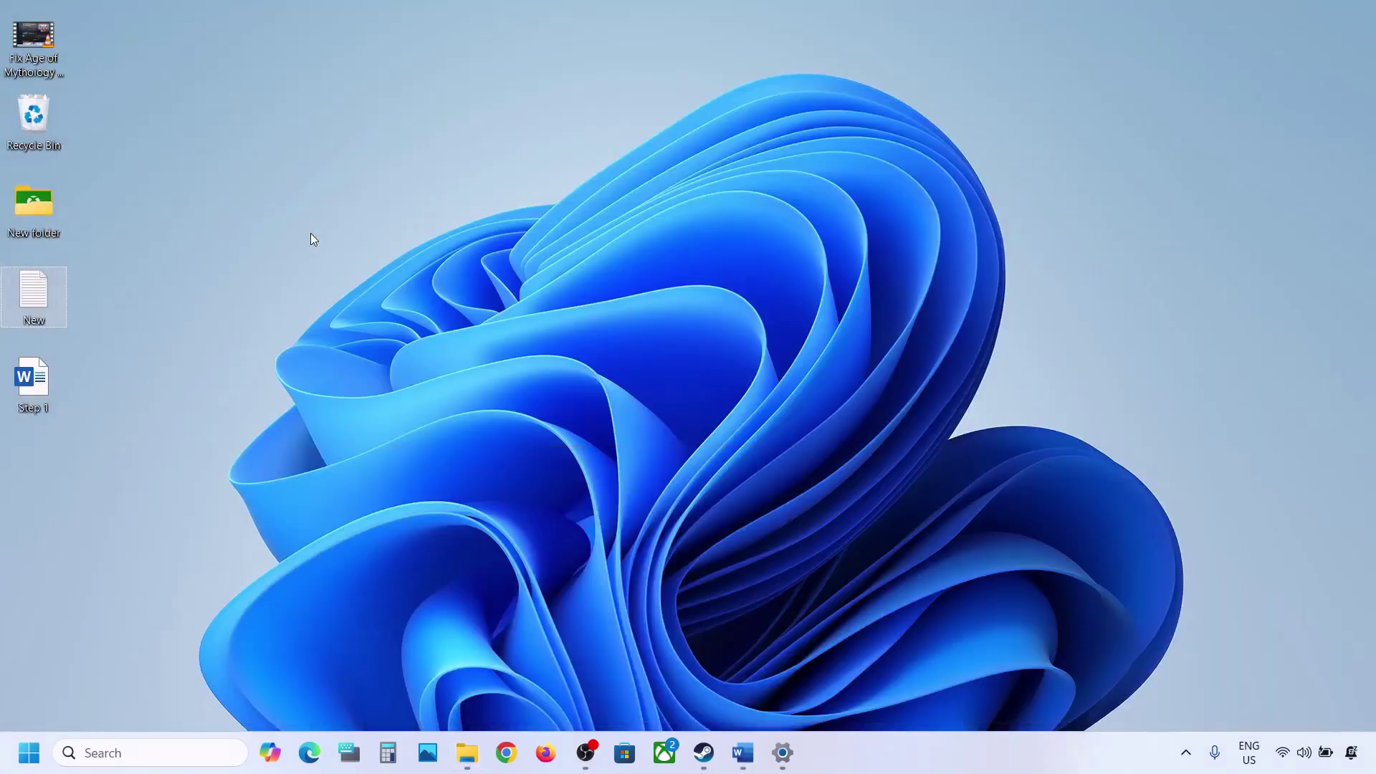
pyautogui.hotkey('ctrl', 'v')
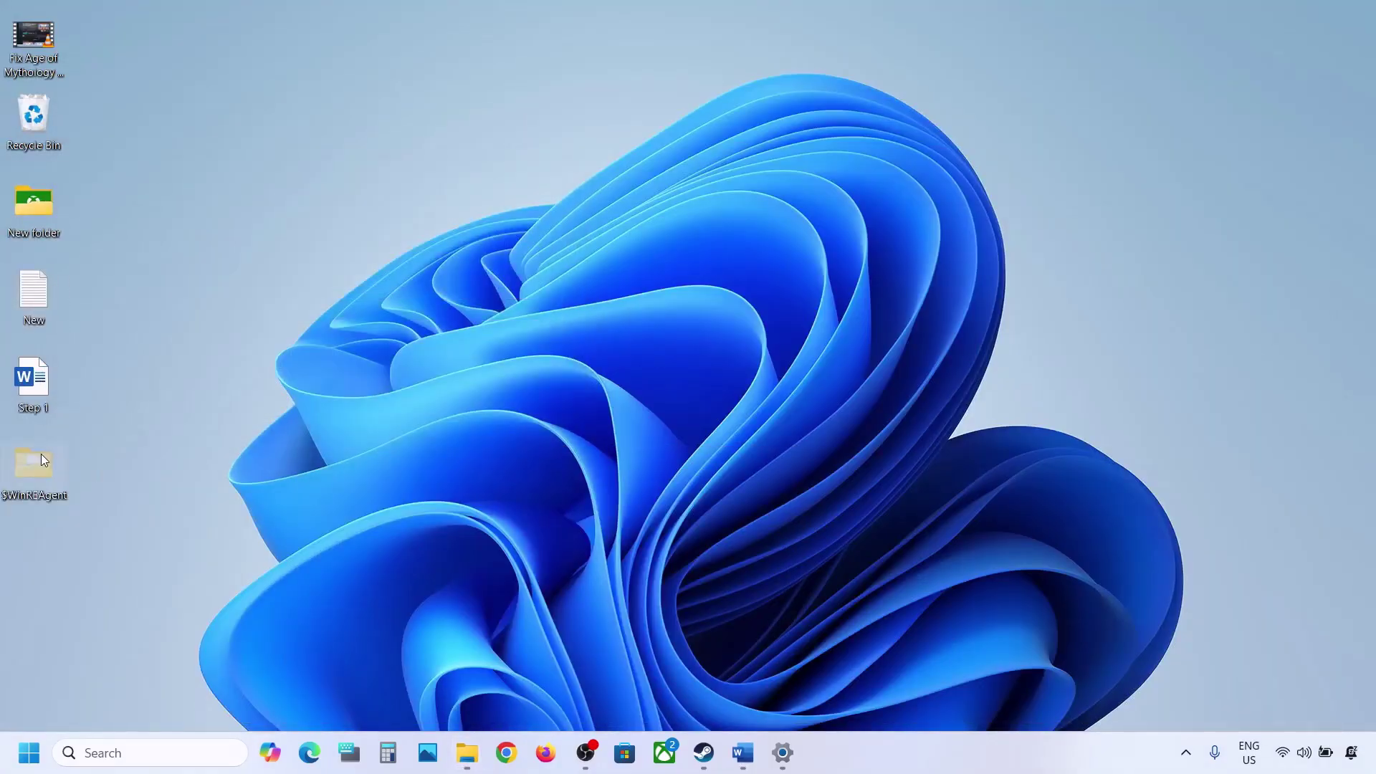
# Step: Delete the $WinREAgent folder from the OS (C:) drive
pyautogui.click(466, 753)
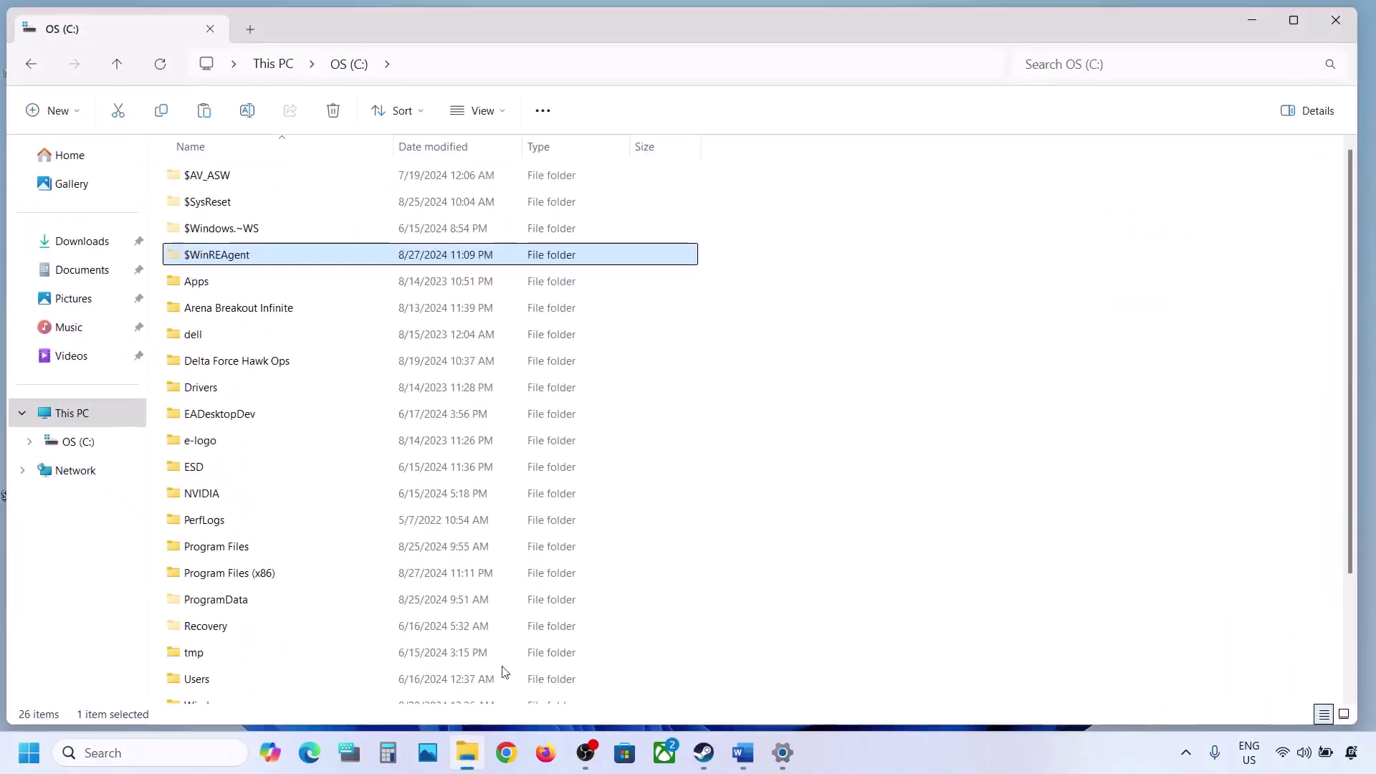
pyautogui.rightClick(235, 258)
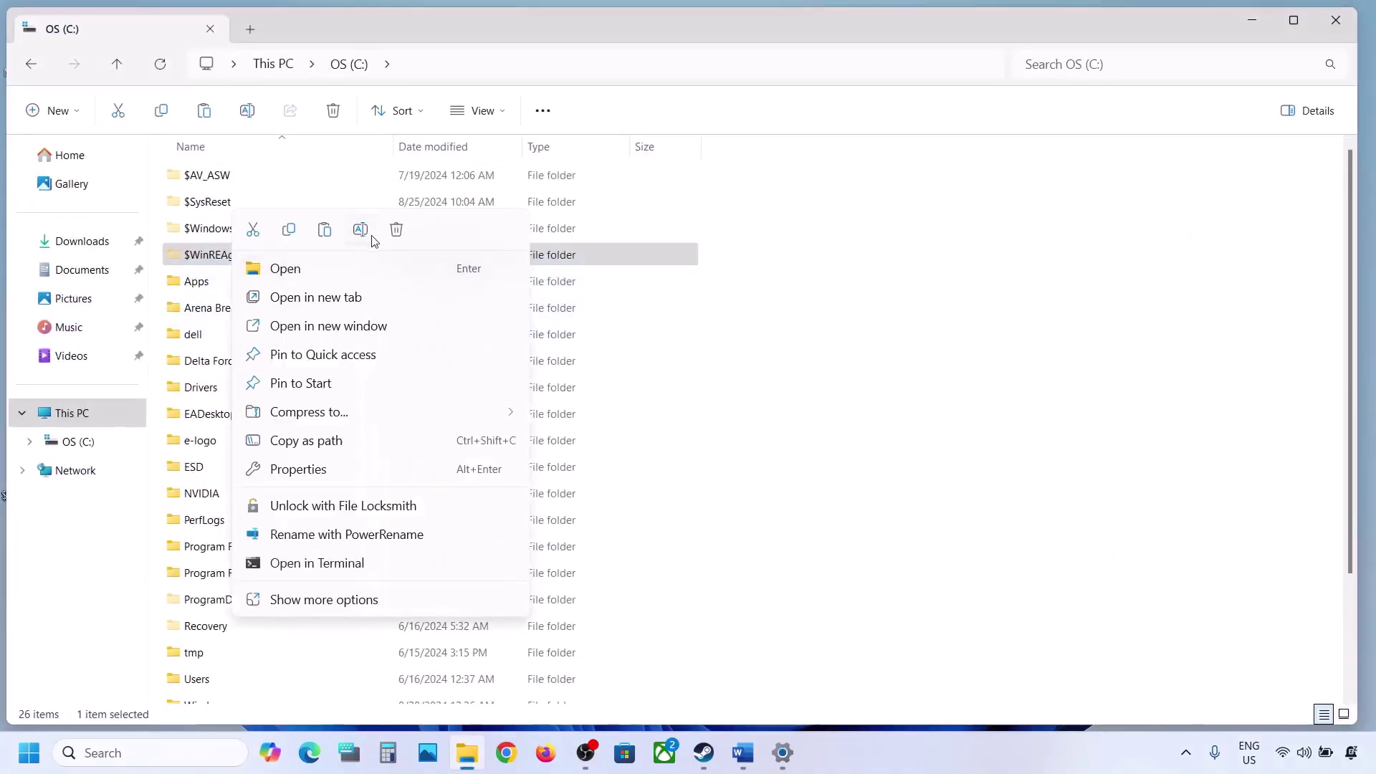
pyautogui.click(395, 231)
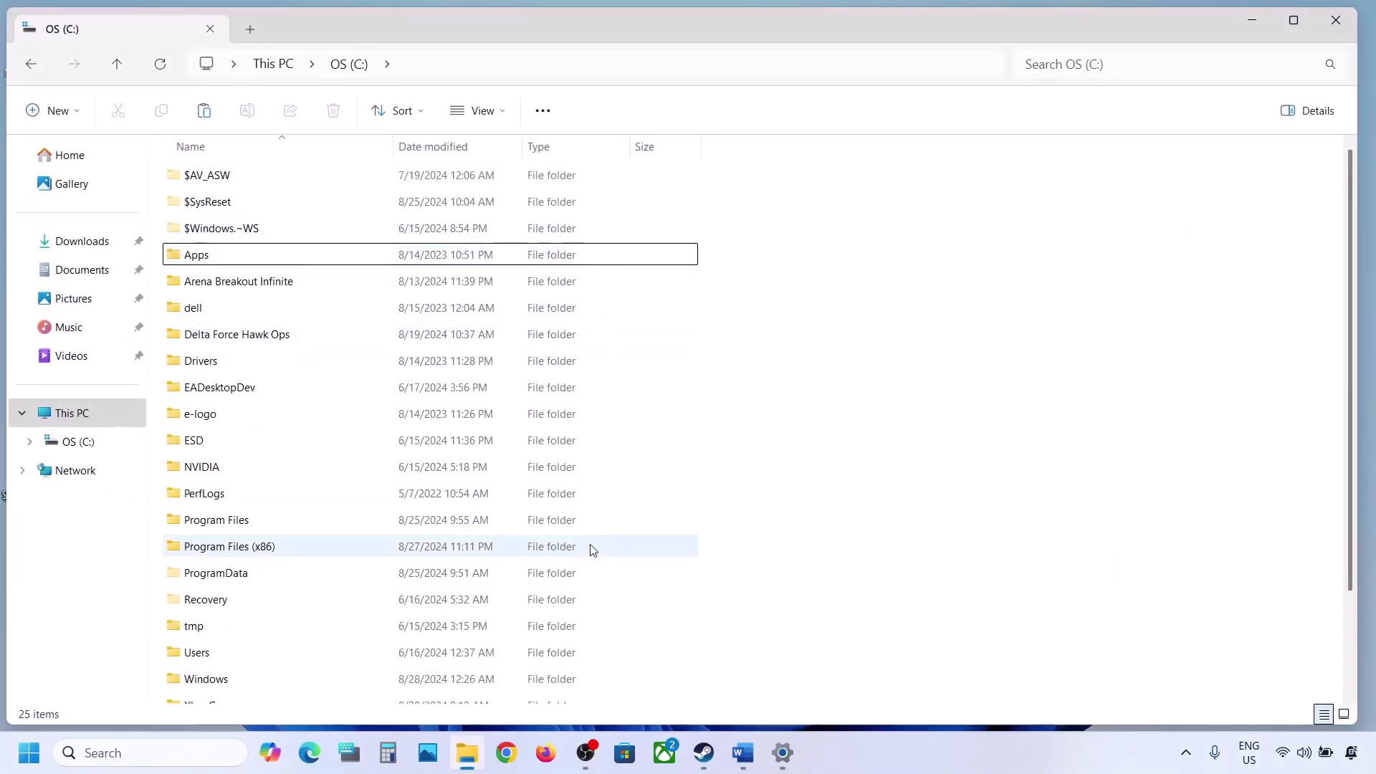
pyautogui.hotkey('alt', 'Tab')
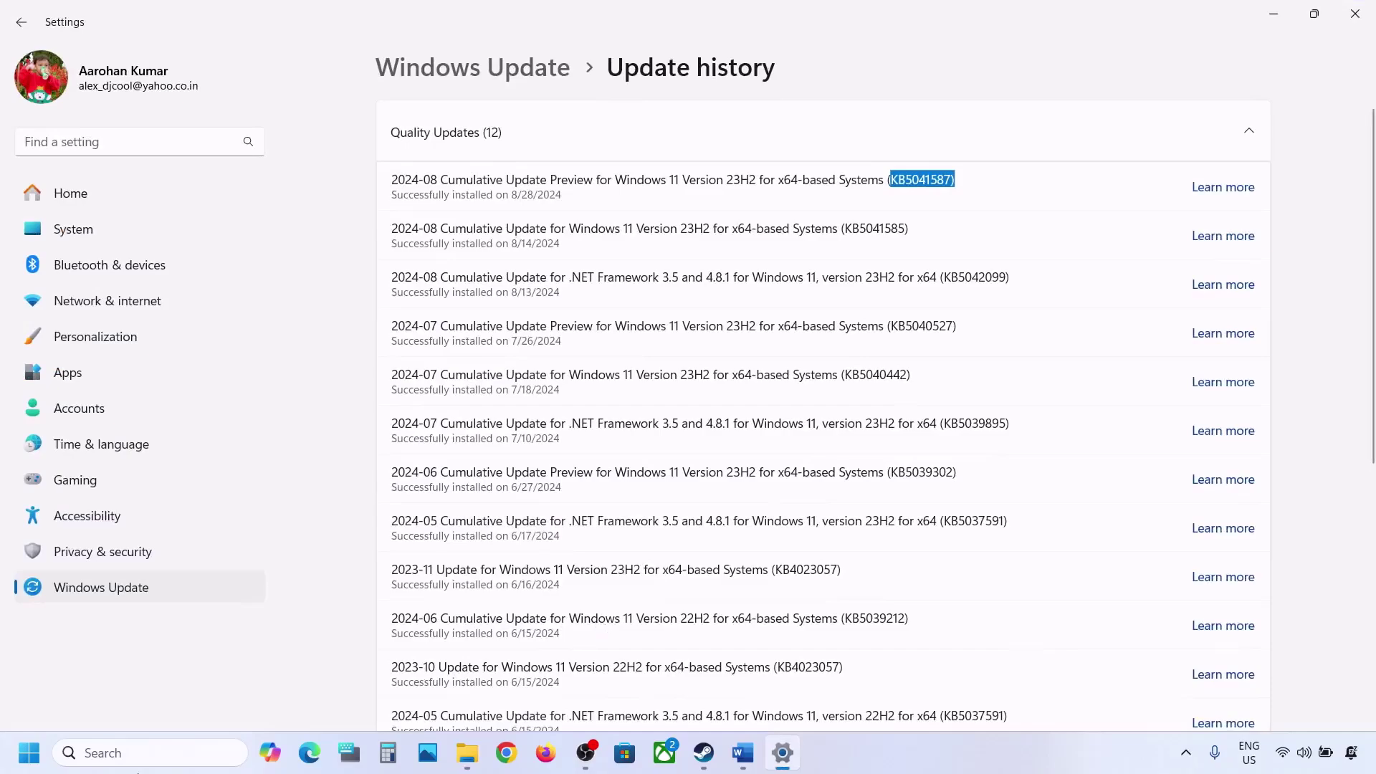
# Step: Return to Windows Update, run Check for updates, and bring up the Start menu's restart/shutdown choices
pyautogui.click(109, 589)
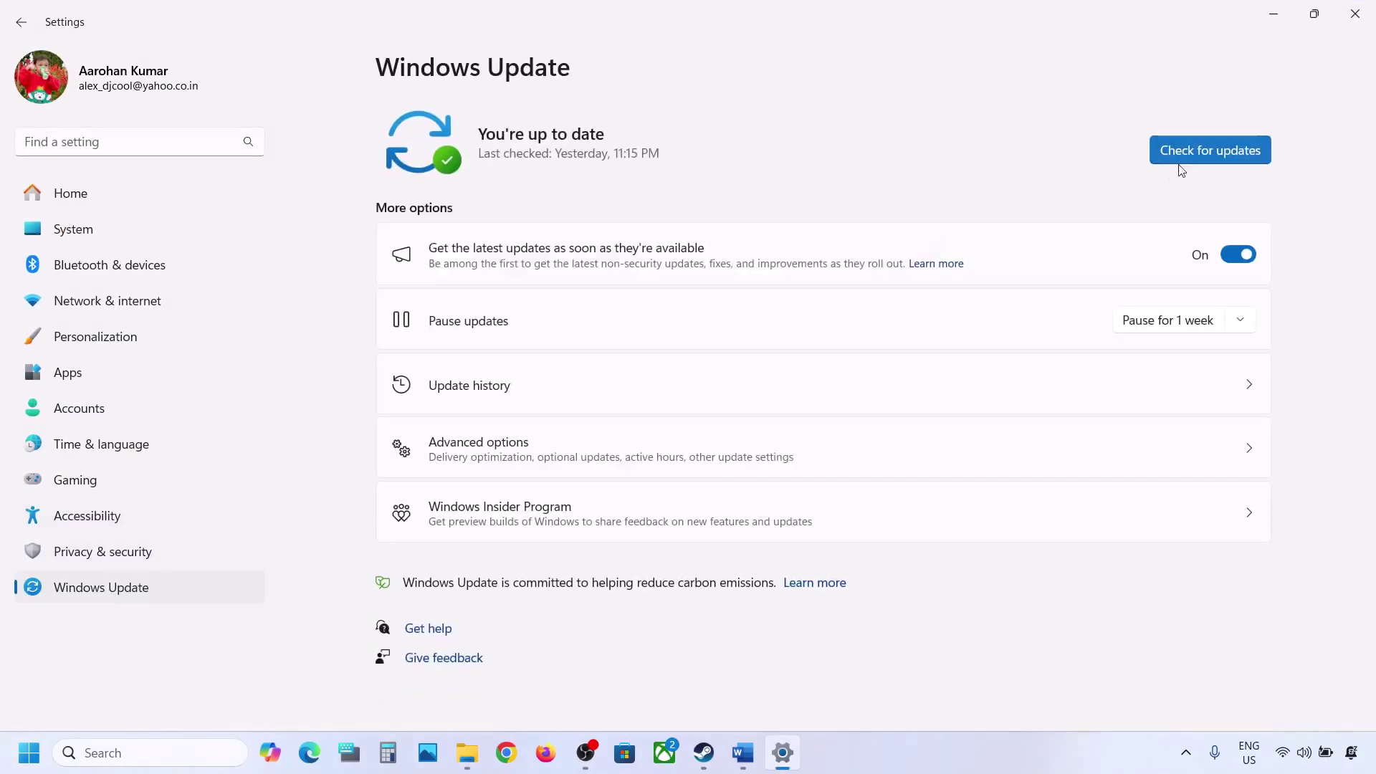
pyautogui.click(1202, 155)
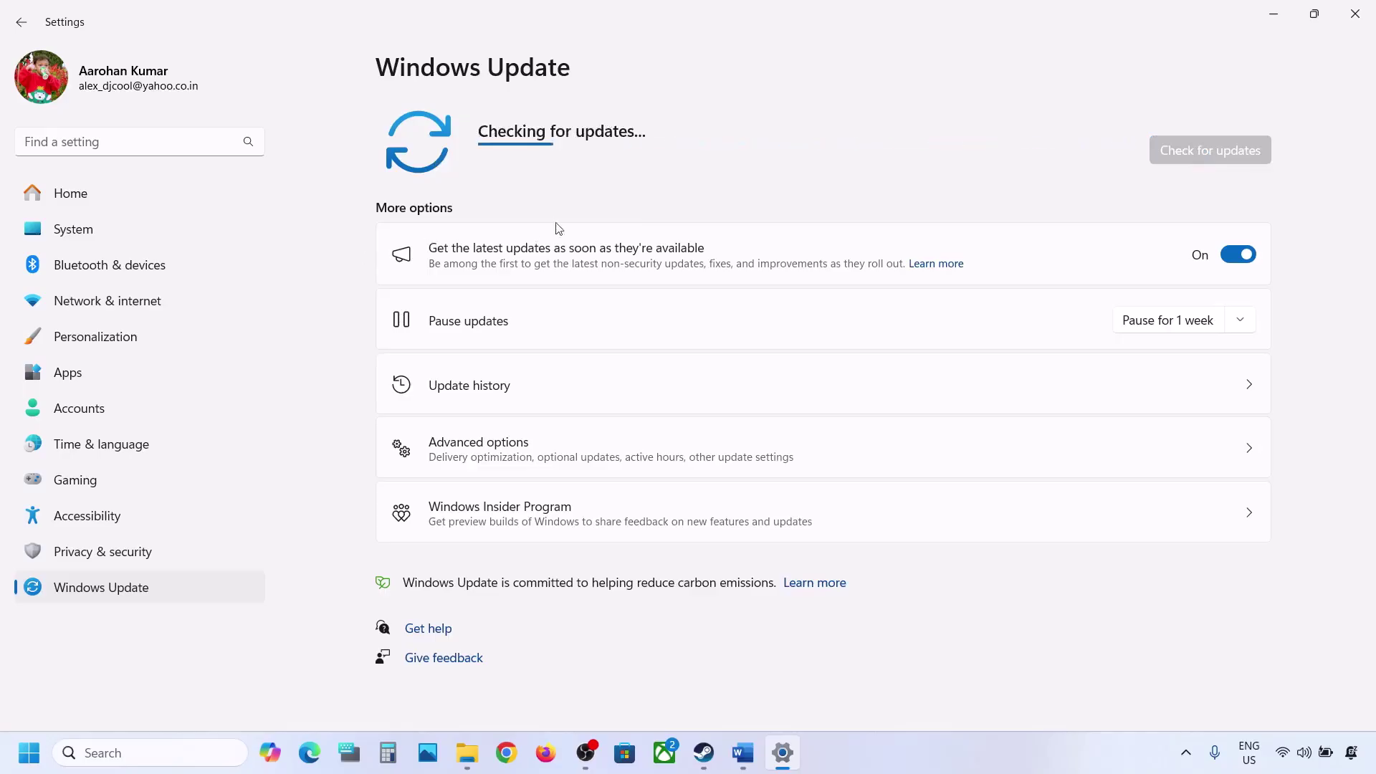
pyautogui.click(28, 753)
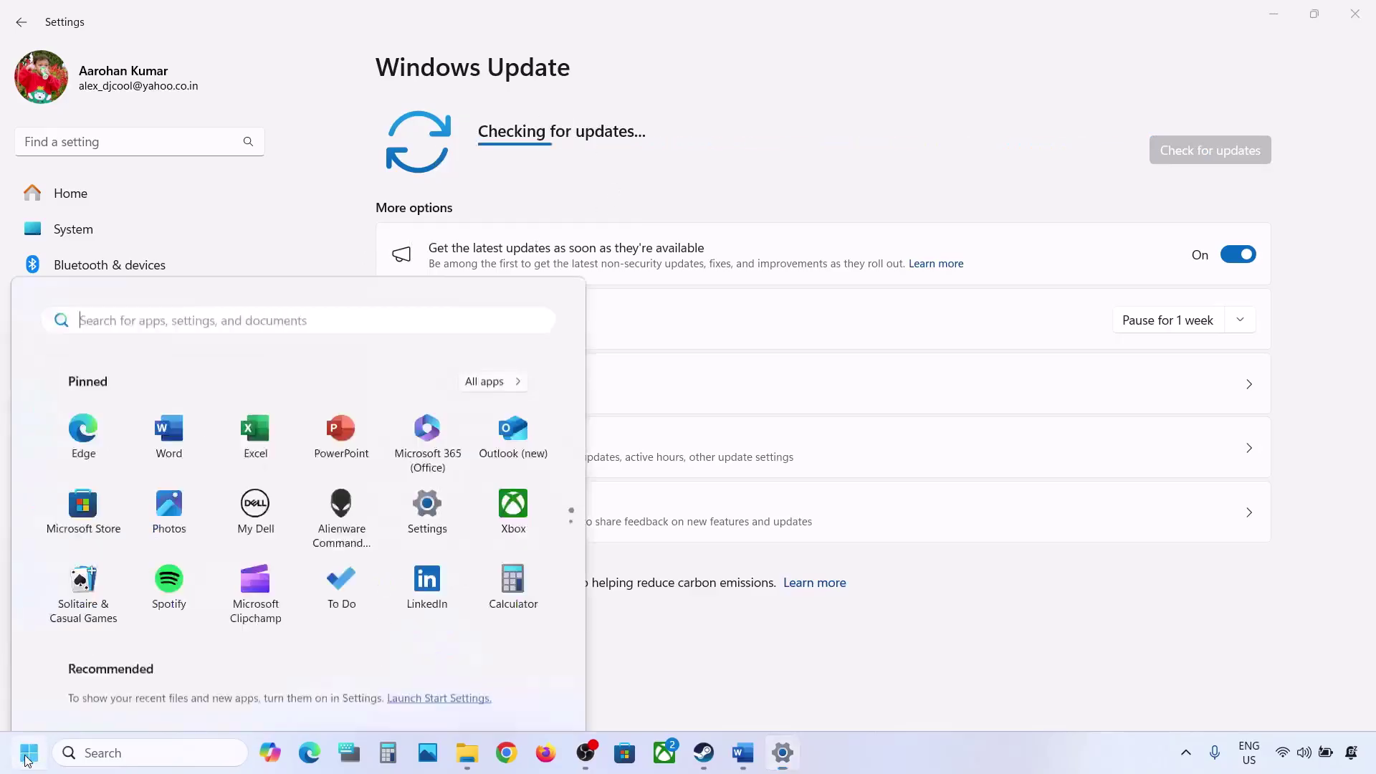
pyautogui.click(521, 692)
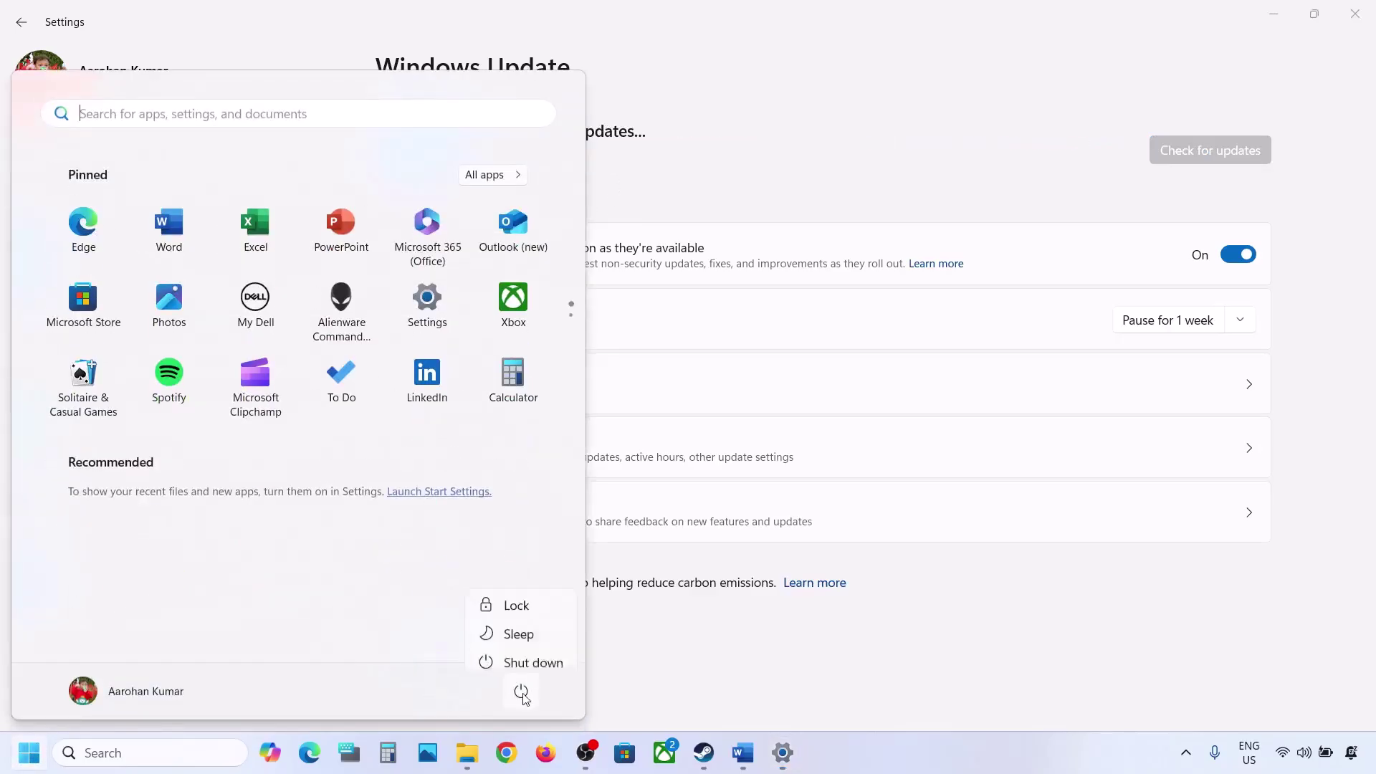
pyautogui.click(1011, 176)
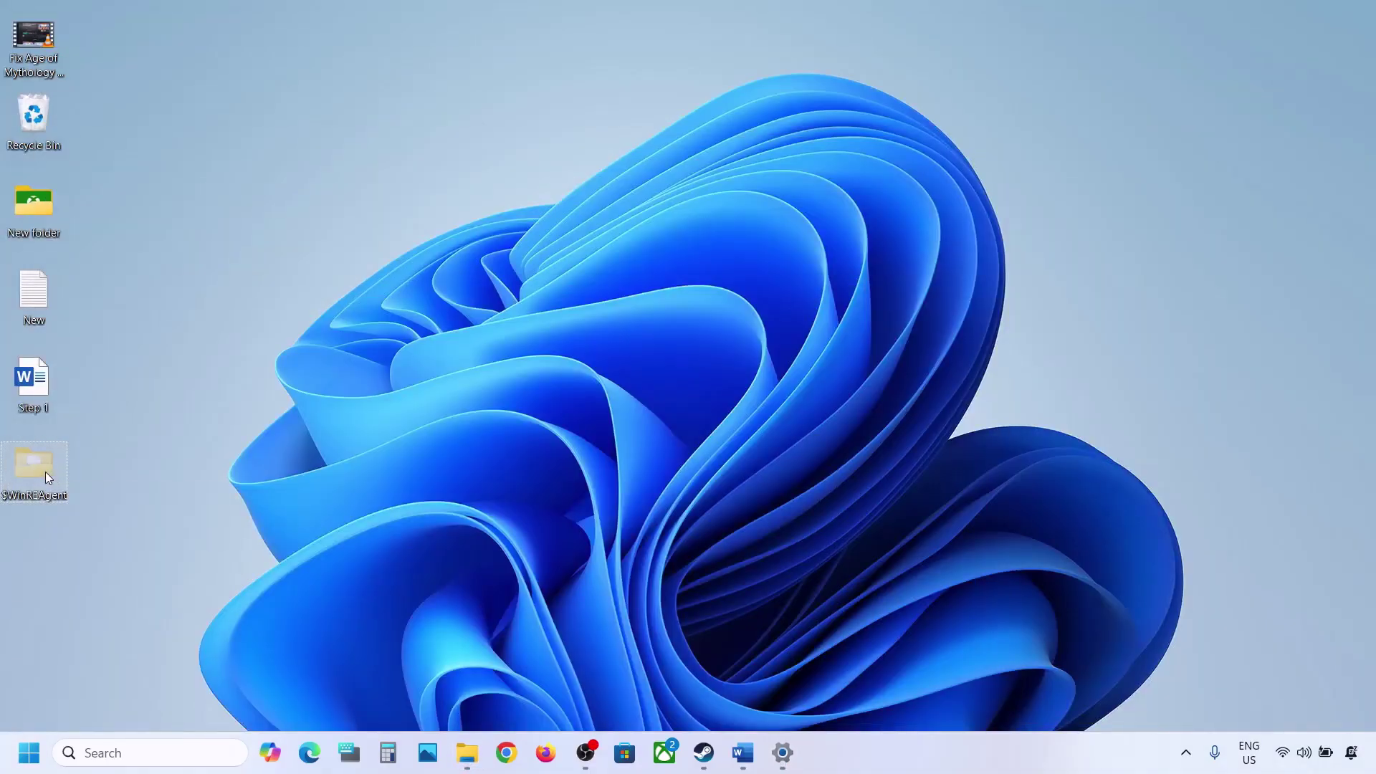
# Step: Cut the $WinREAgent folder from the desktop and paste it back into OS (C:)
pyautogui.rightClick(45, 472)
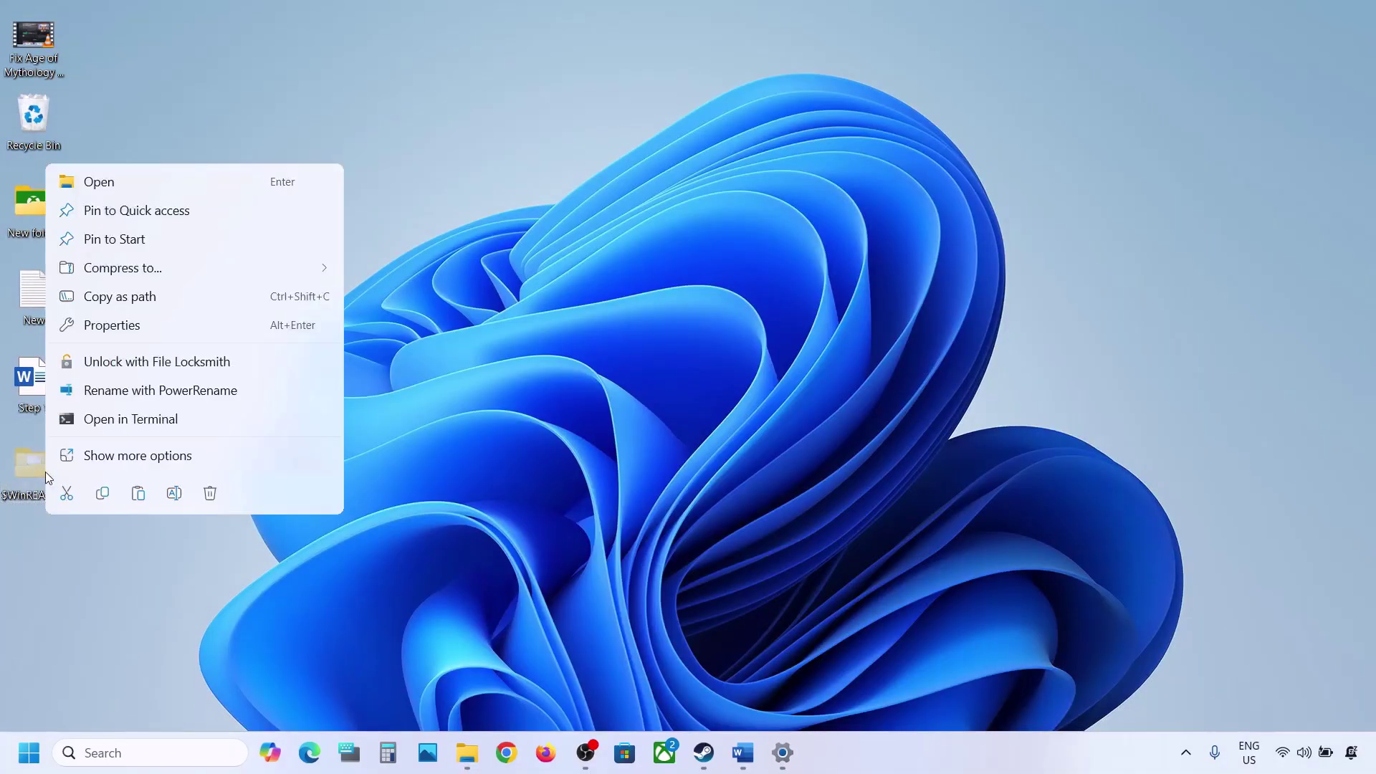
pyautogui.click(78, 499)
pyautogui.click(467, 753)
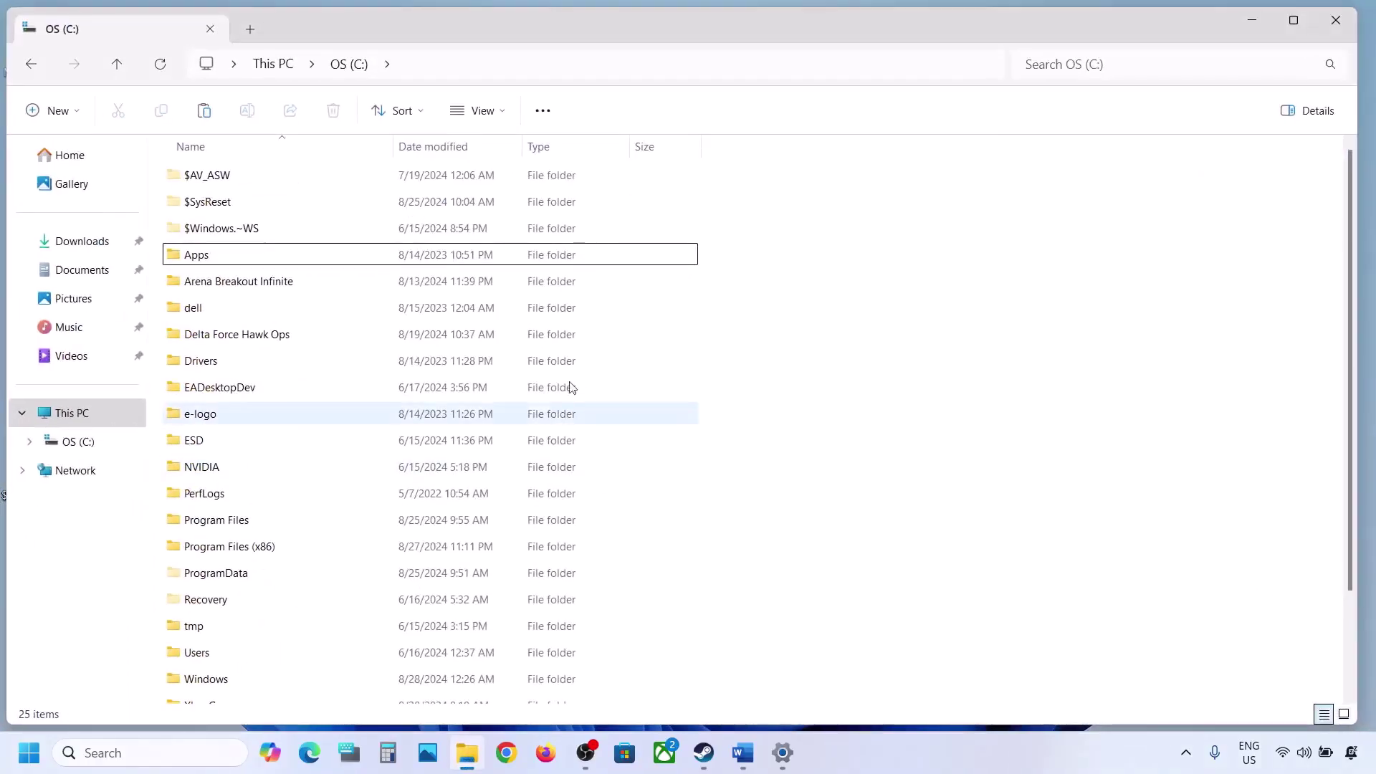
pyautogui.hotkey('ctrl', 'v')
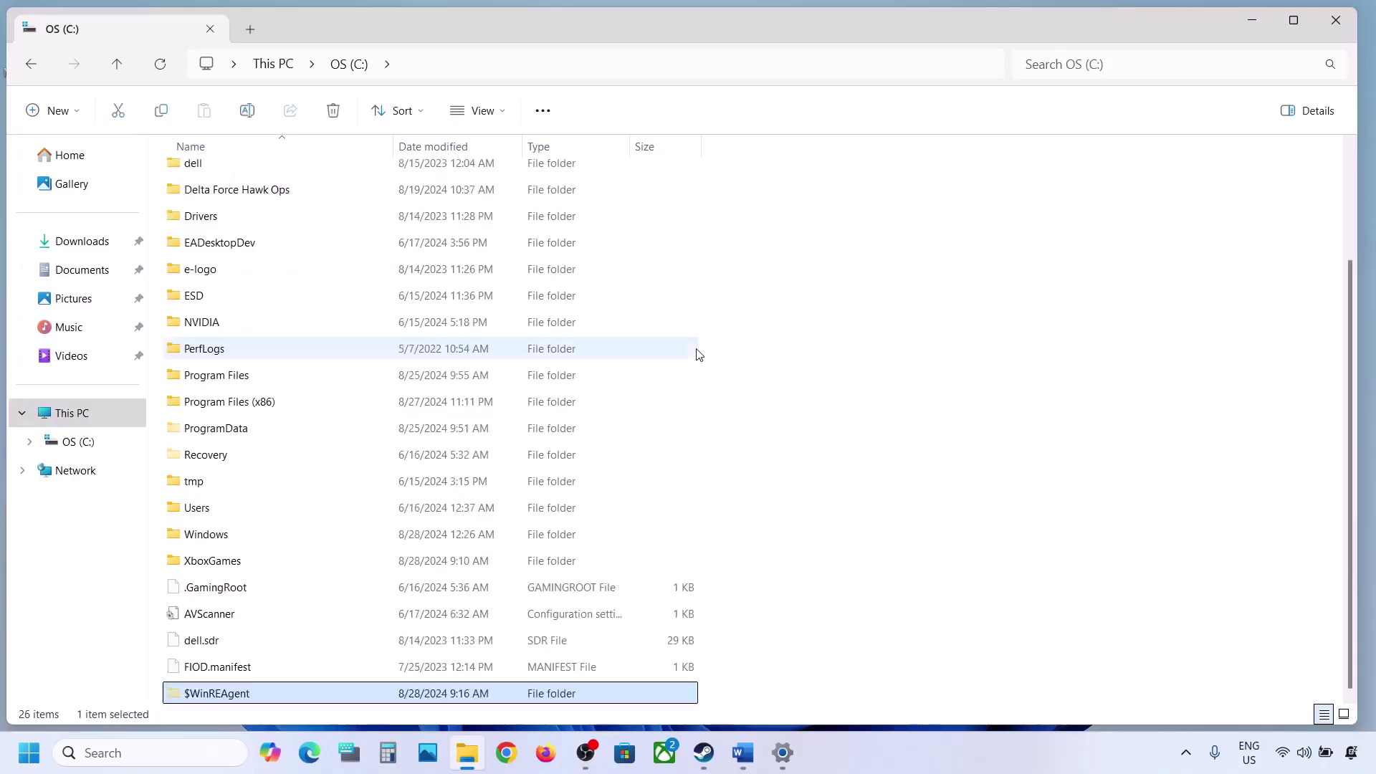
pyautogui.click(1336, 20)
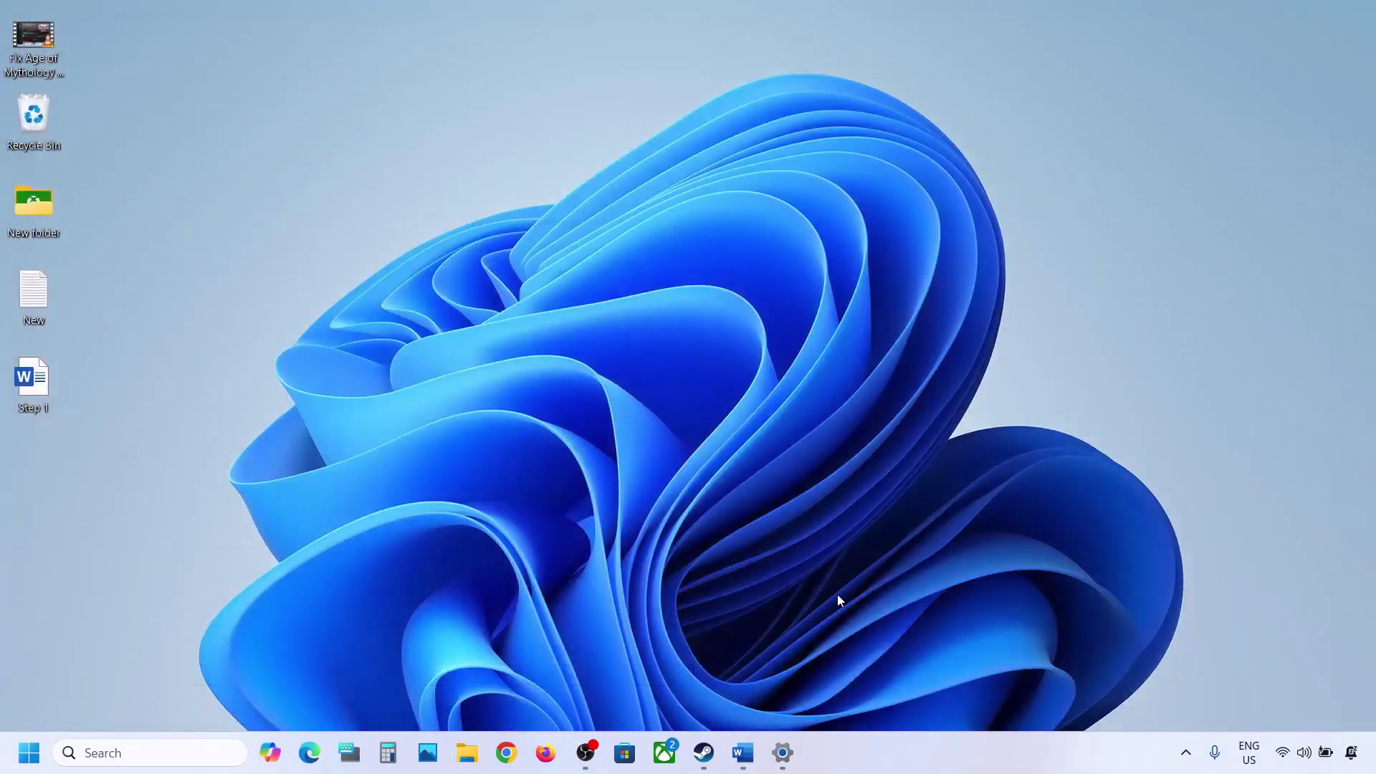
# Step: Scroll to and highlight the Step 3 label in the Word notes
pyautogui.click(743, 753)
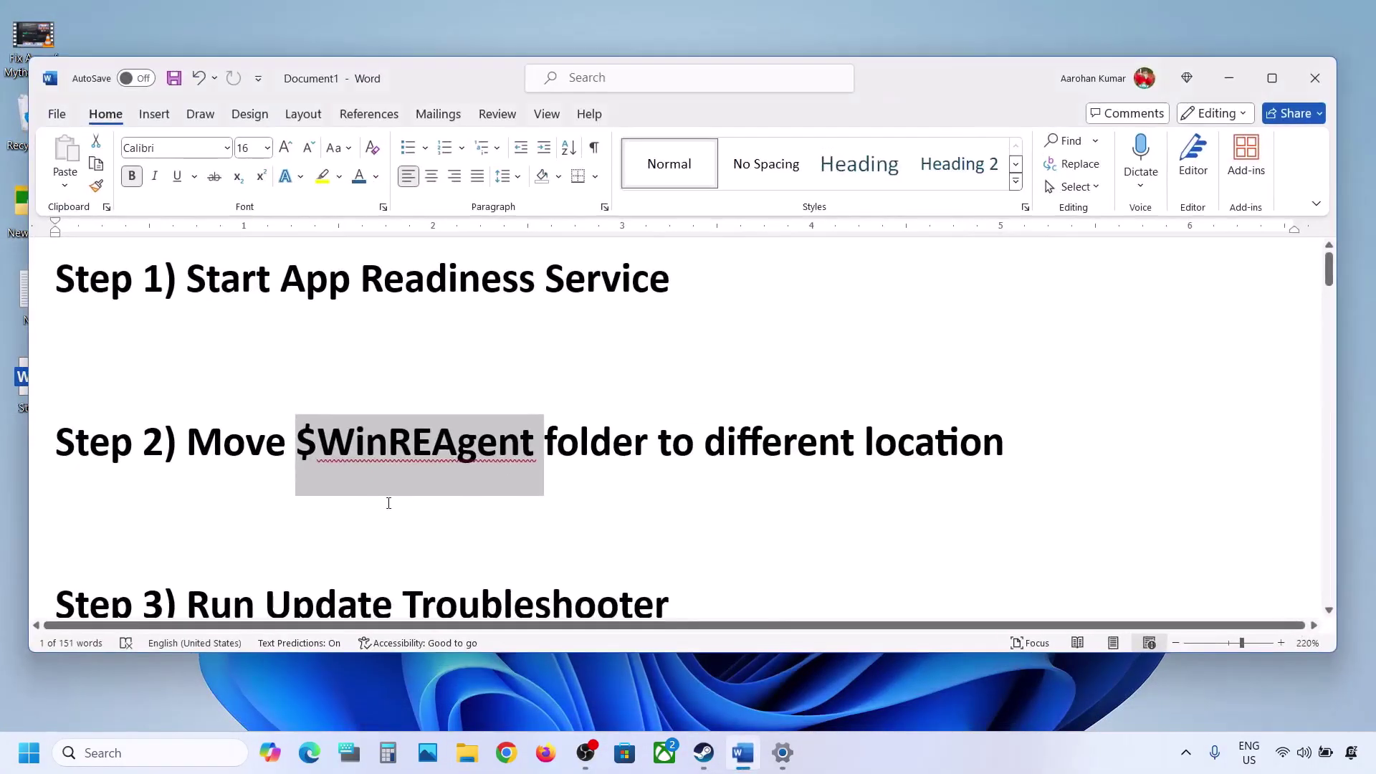
pyautogui.scroll(-2, 389, 503)
pyautogui.moveTo(187, 430); pyautogui.dragTo(720, 399)
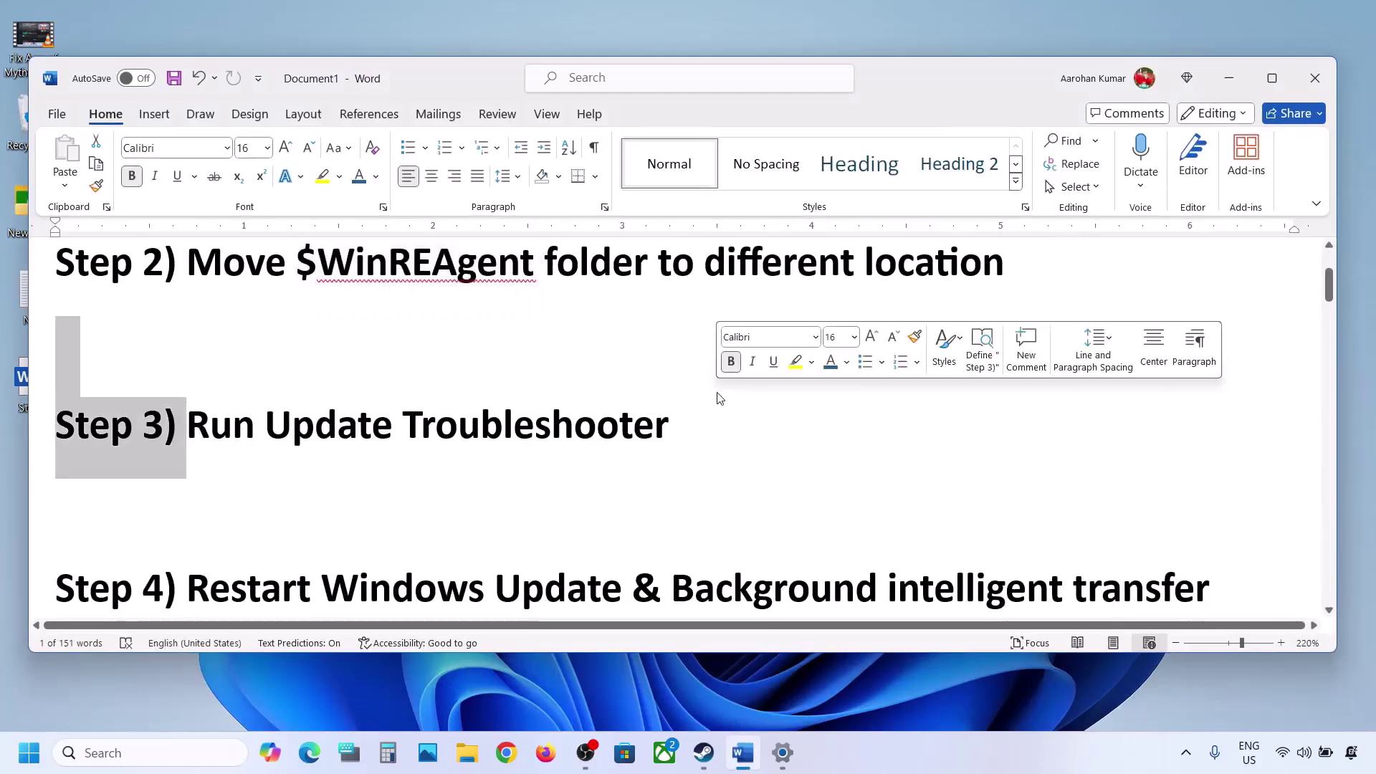
# Step: In Settings, go to System > Troubleshoot
pyautogui.hotkey('alt', 'Tab')
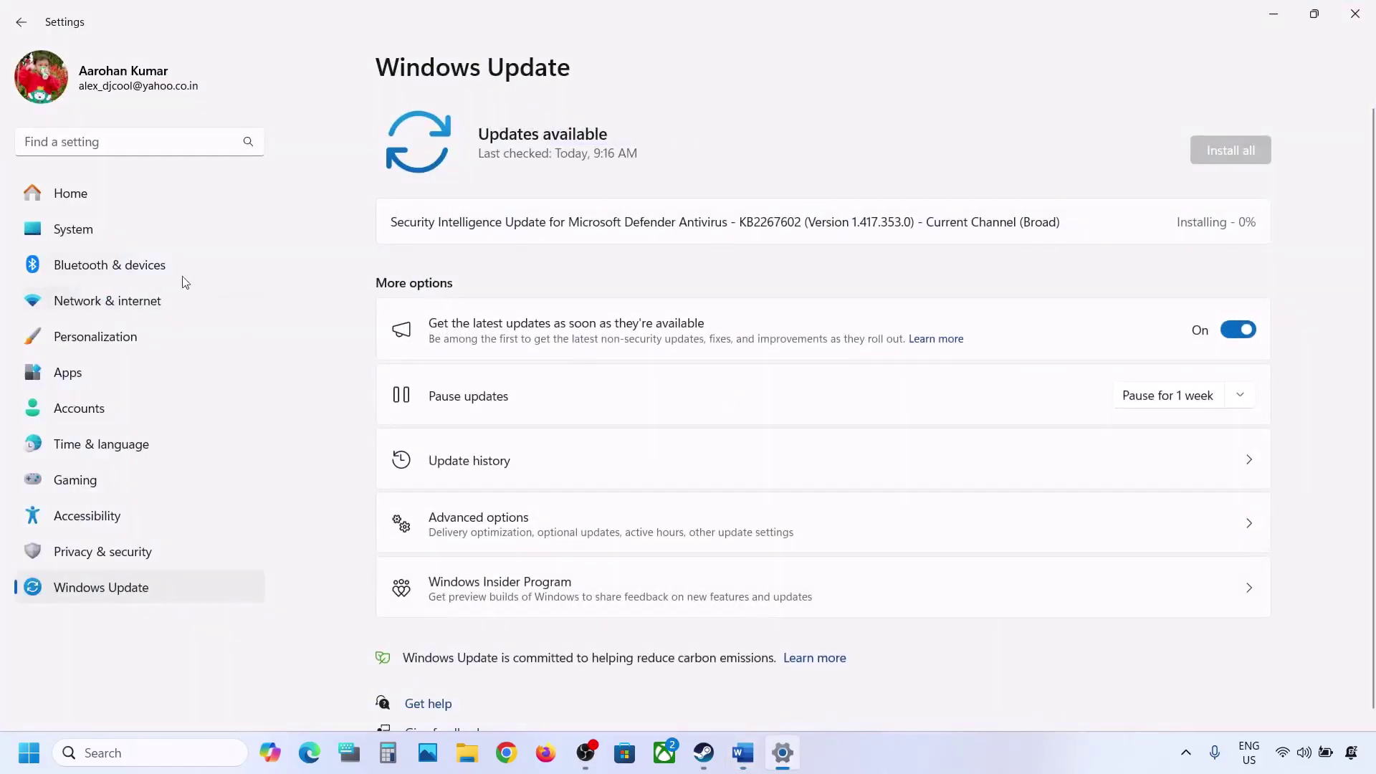
pyautogui.click(102, 242)
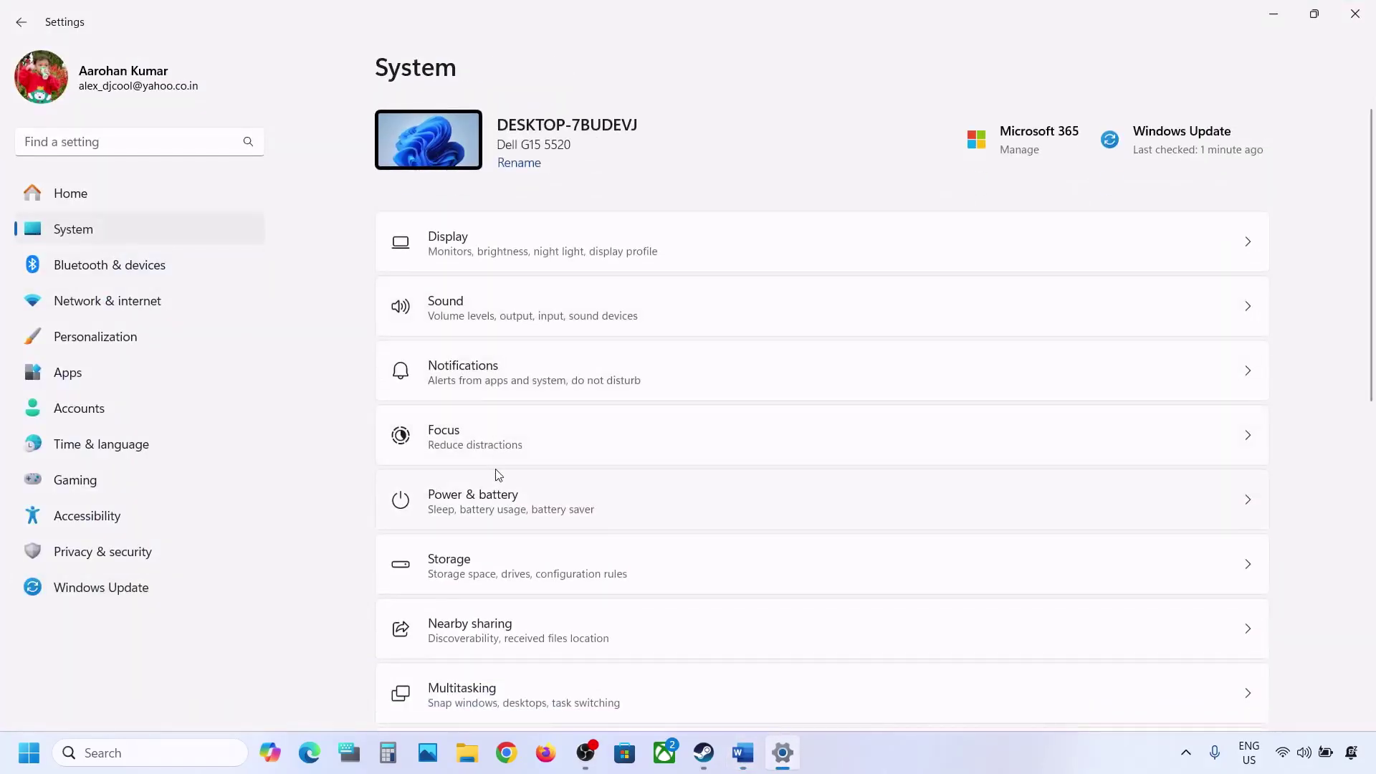
pyautogui.scroll(-2, 497, 475)
pyautogui.scroll(-3, 497, 474)
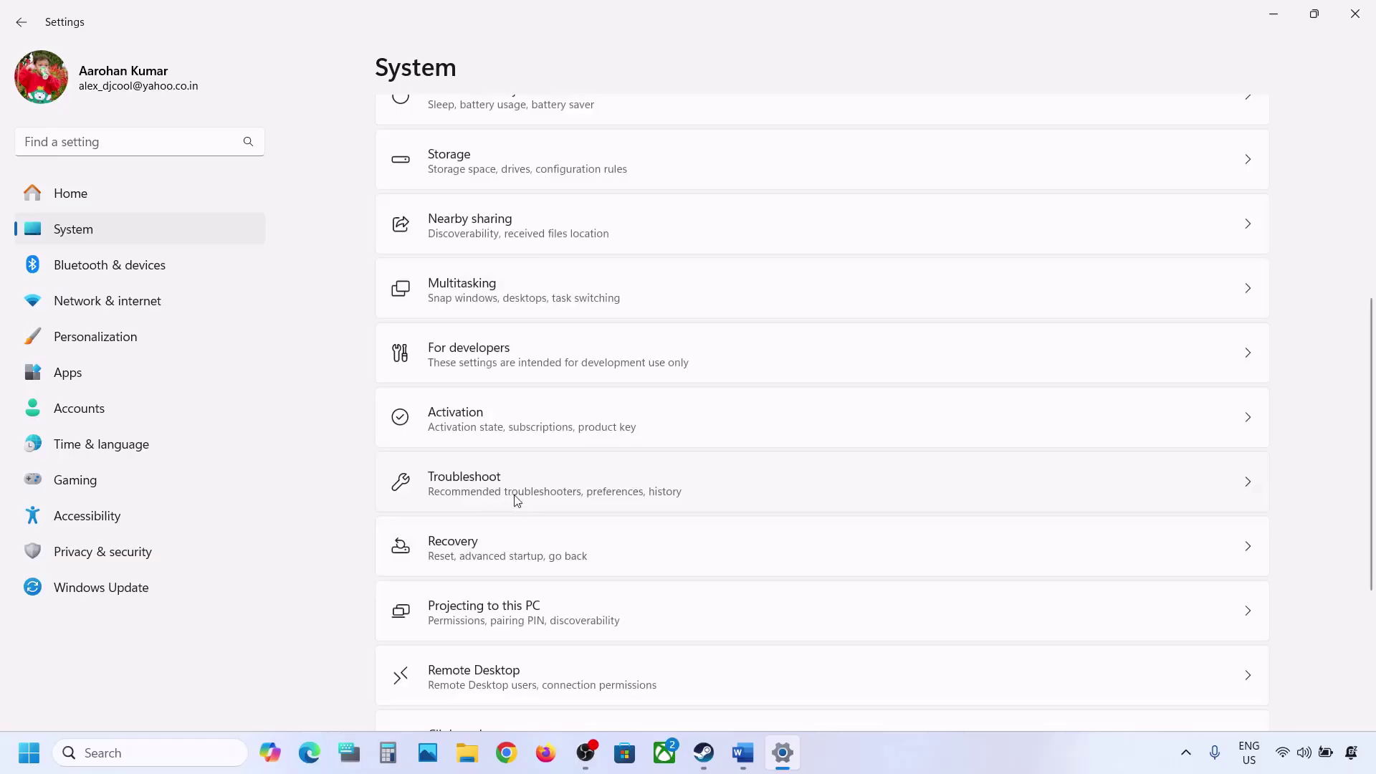
pyautogui.click(513, 499)
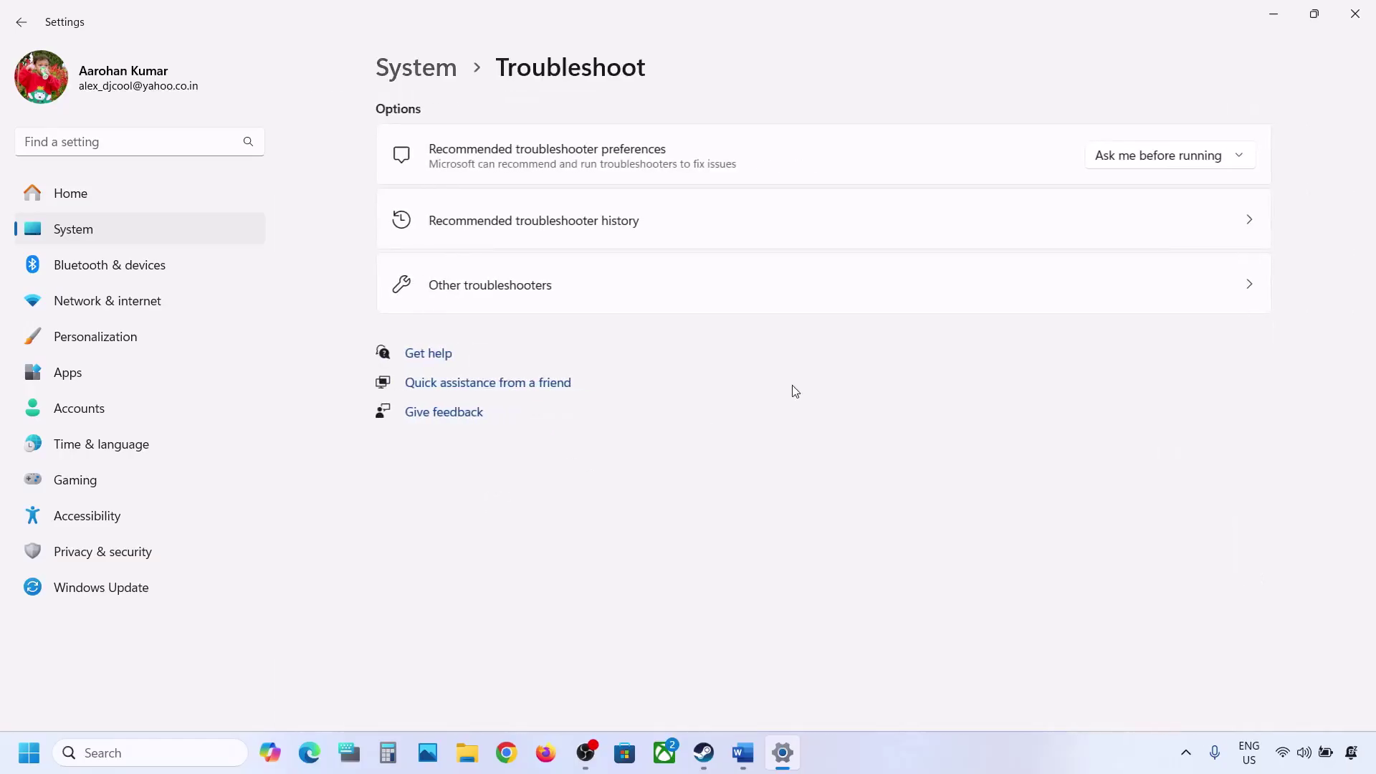
# Step: Run the Windows Update troubleshooter from Other troubleshooters, then return to the Word notes
pyautogui.click(546, 298)
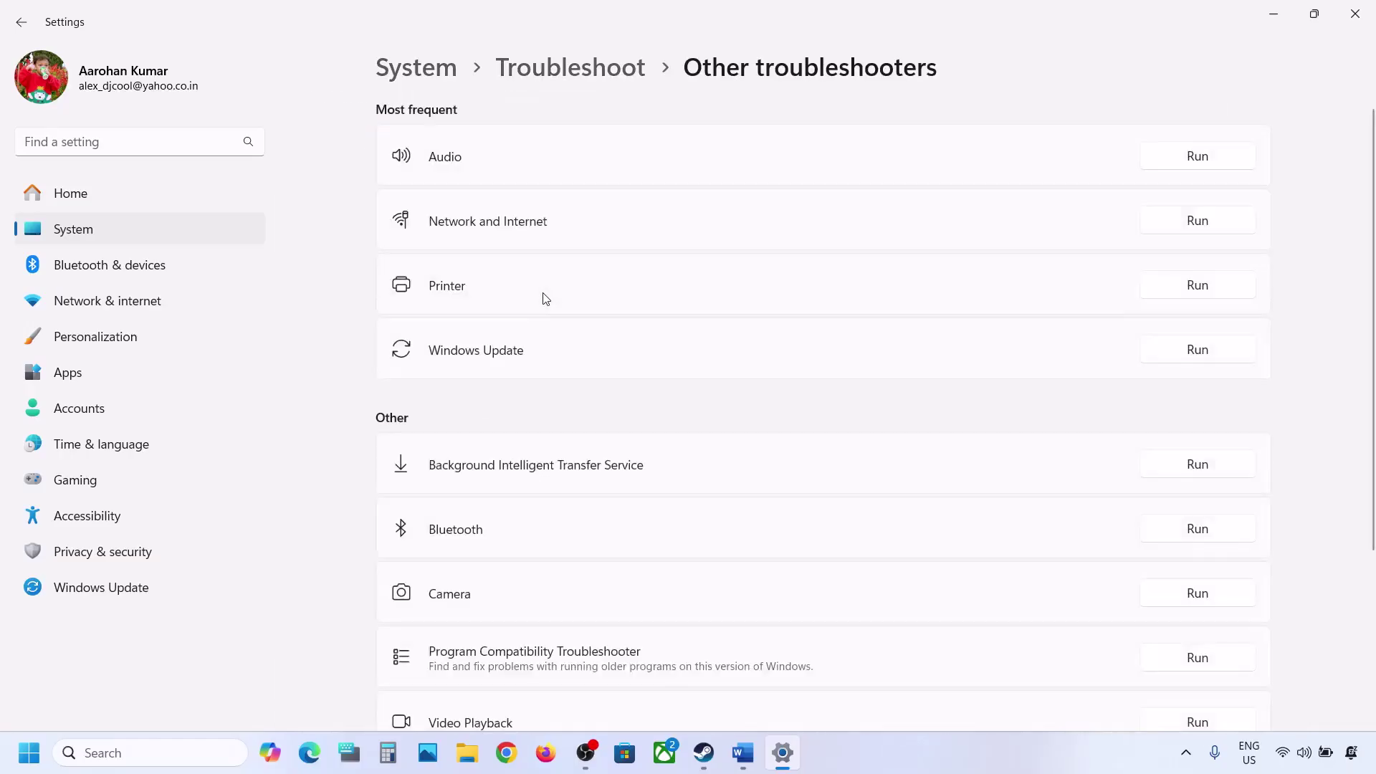
pyautogui.click(1218, 358)
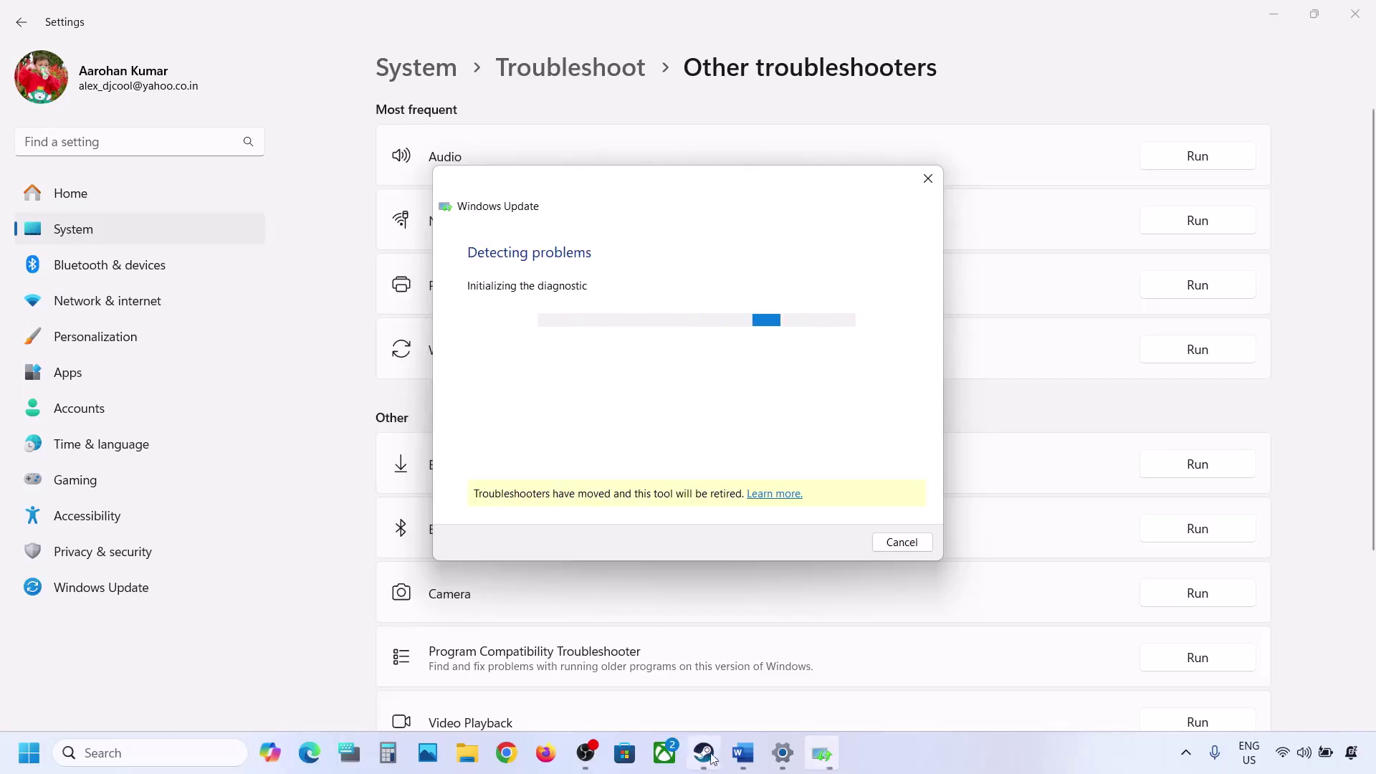
pyautogui.click(744, 753)
# Step: Highlight Step 4 on restarting update services in Word, then launch Services via search
pyautogui.scroll(-2, 470, 472)
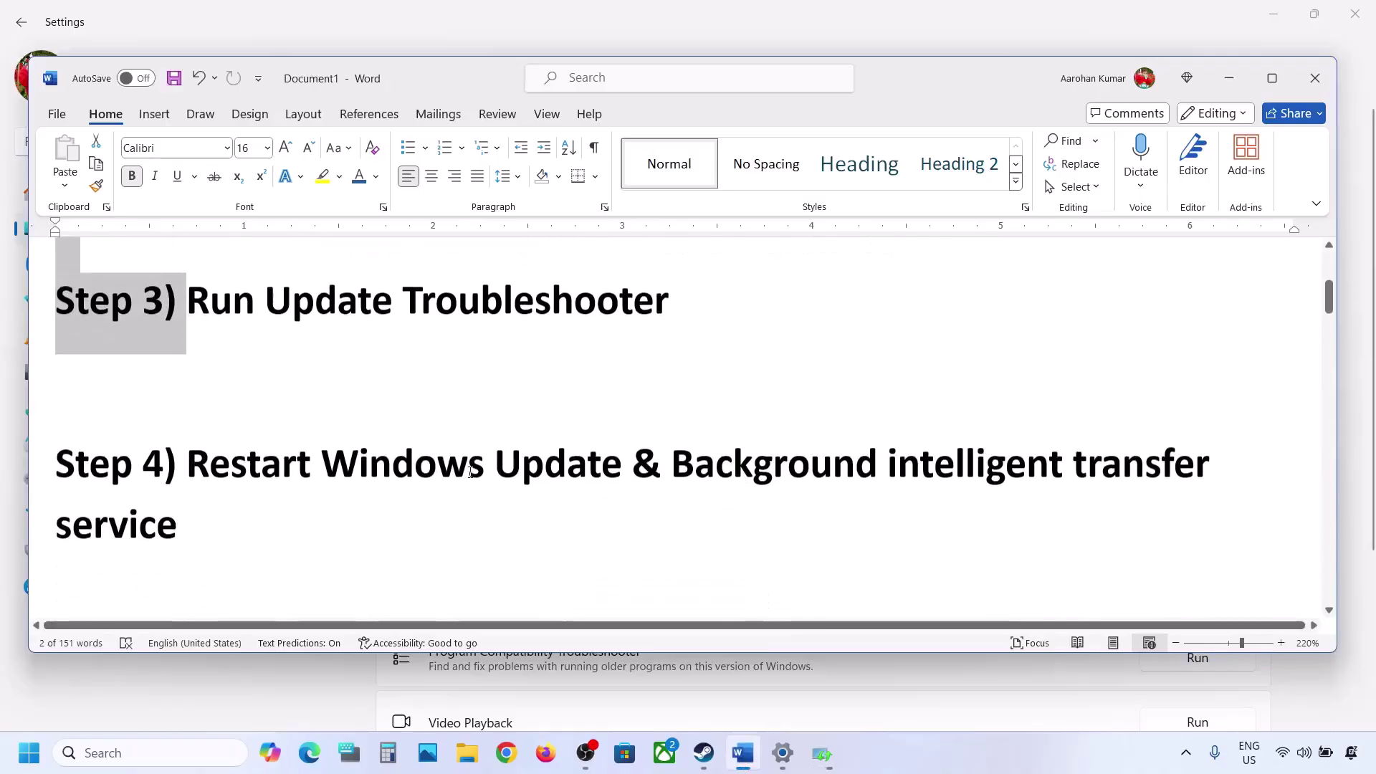
pyautogui.moveTo(188, 456); pyautogui.dragTo(1068, 462)
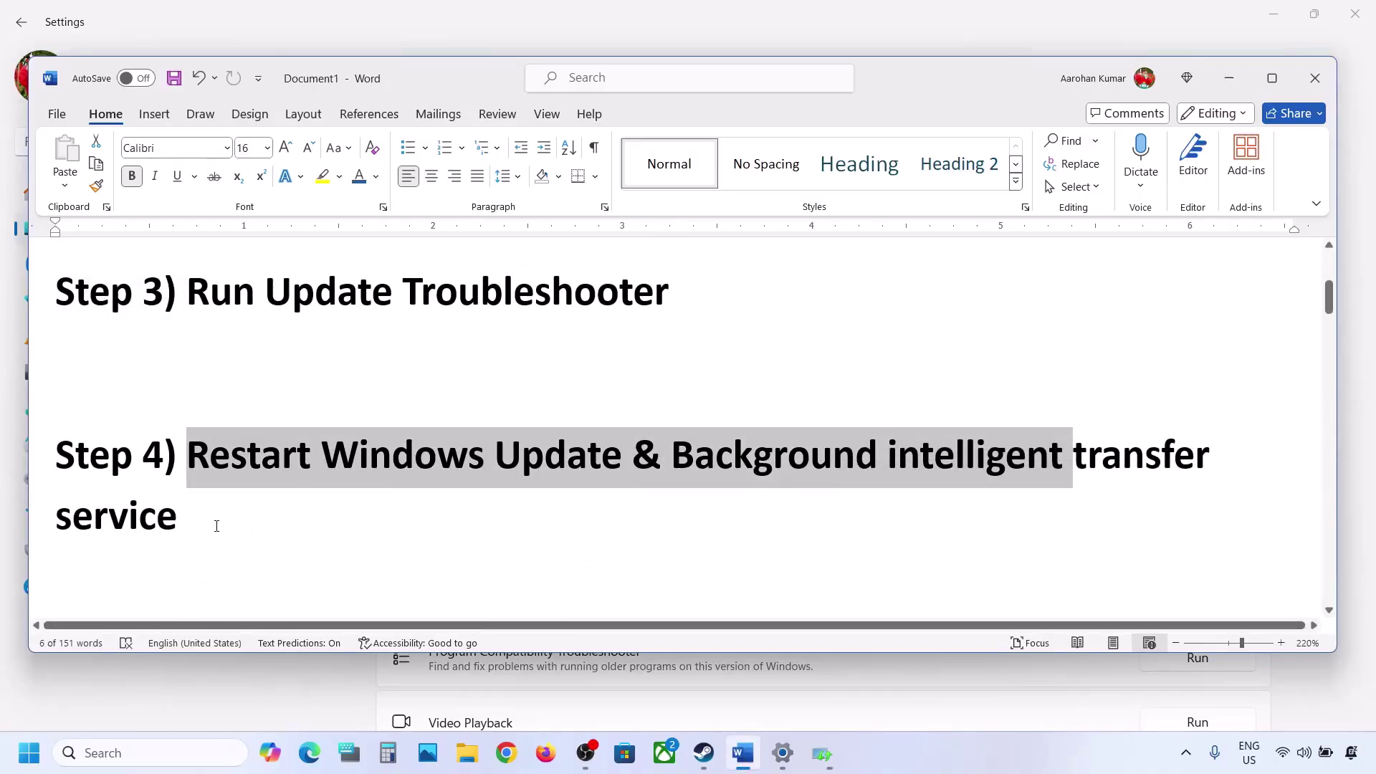
pyautogui.click(159, 759)
pyautogui.write('services')
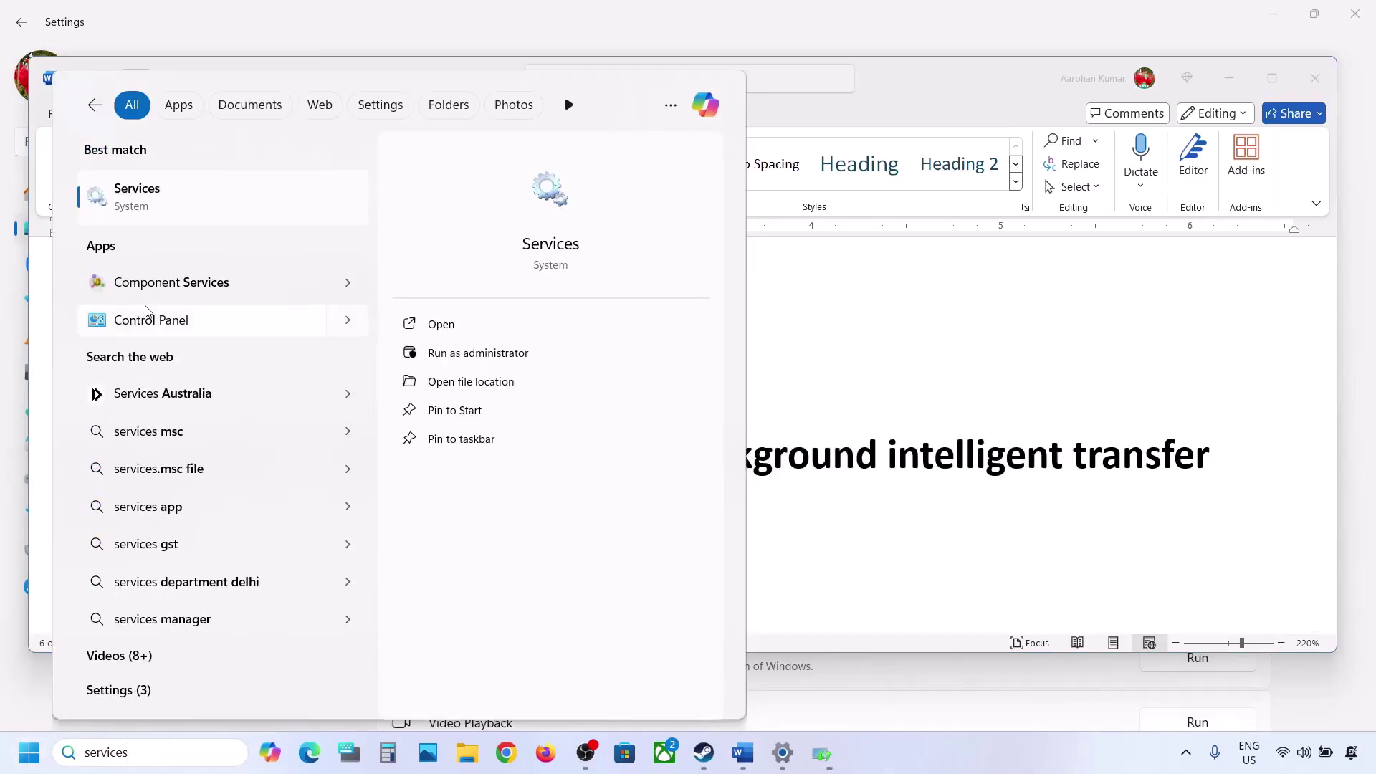
pyautogui.click(150, 192)
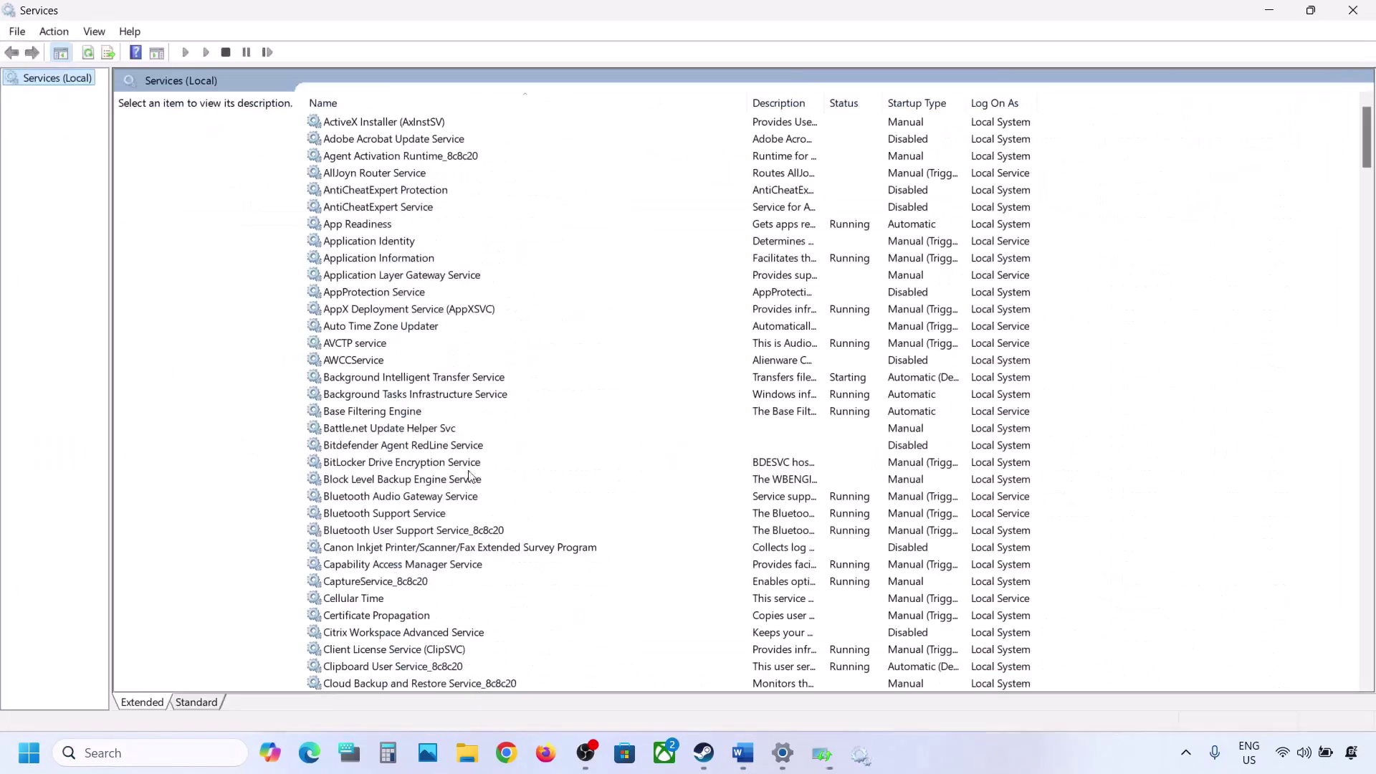
# Step: Set the Windows Update service's startup type to Automatic and apply it
pyautogui.click(469, 483)
pyautogui.press('w')
pyautogui.scroll(-8, 470, 482)
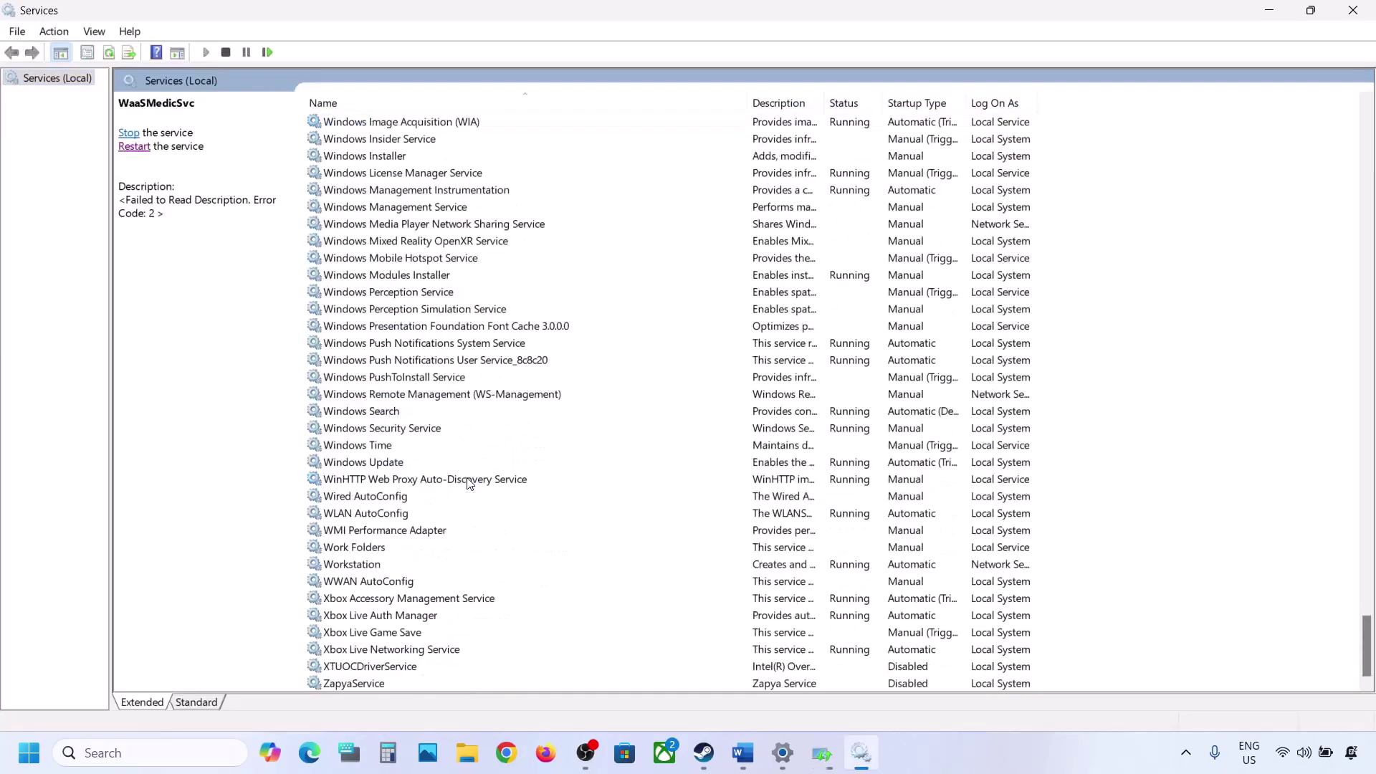
pyautogui.click(378, 466)
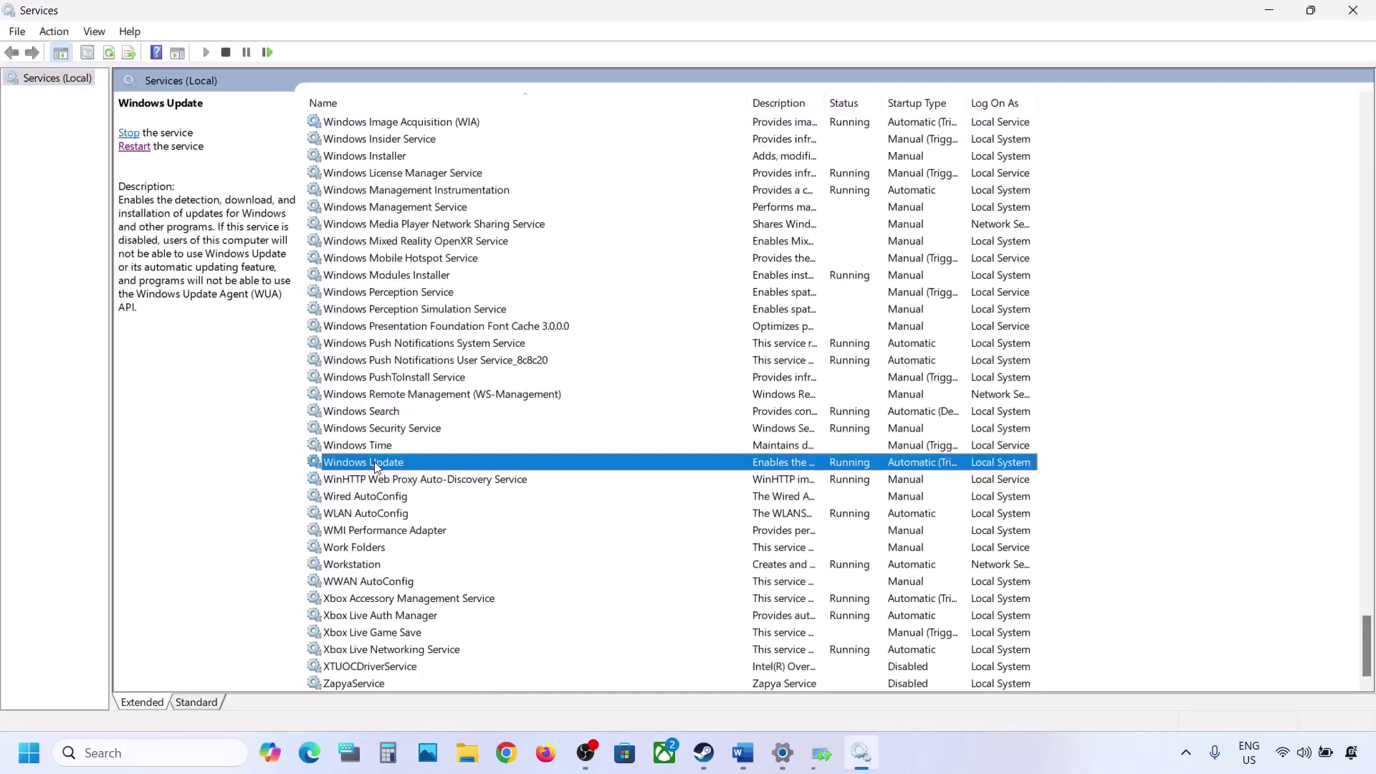
pyautogui.doubleClick(486, 466)
pyautogui.click(656, 354)
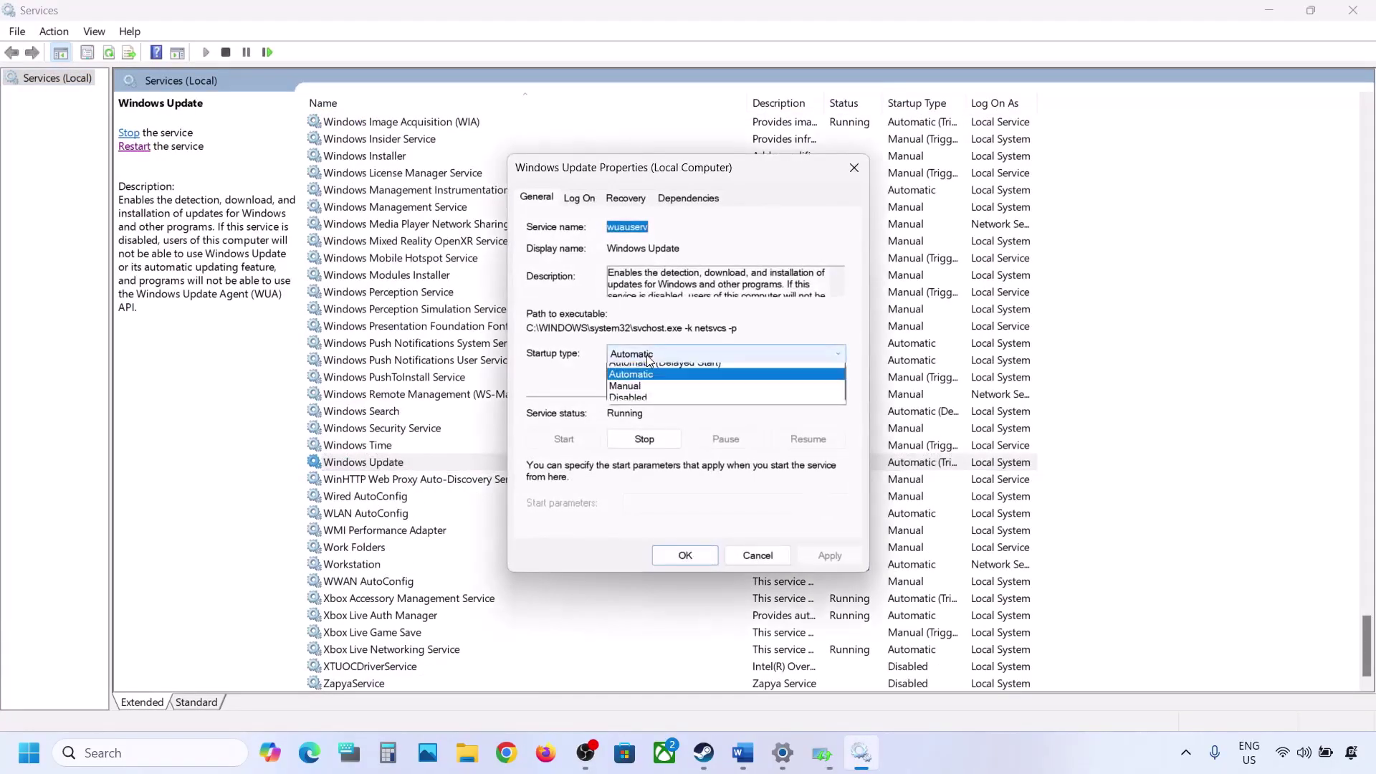
pyautogui.click(649, 382)
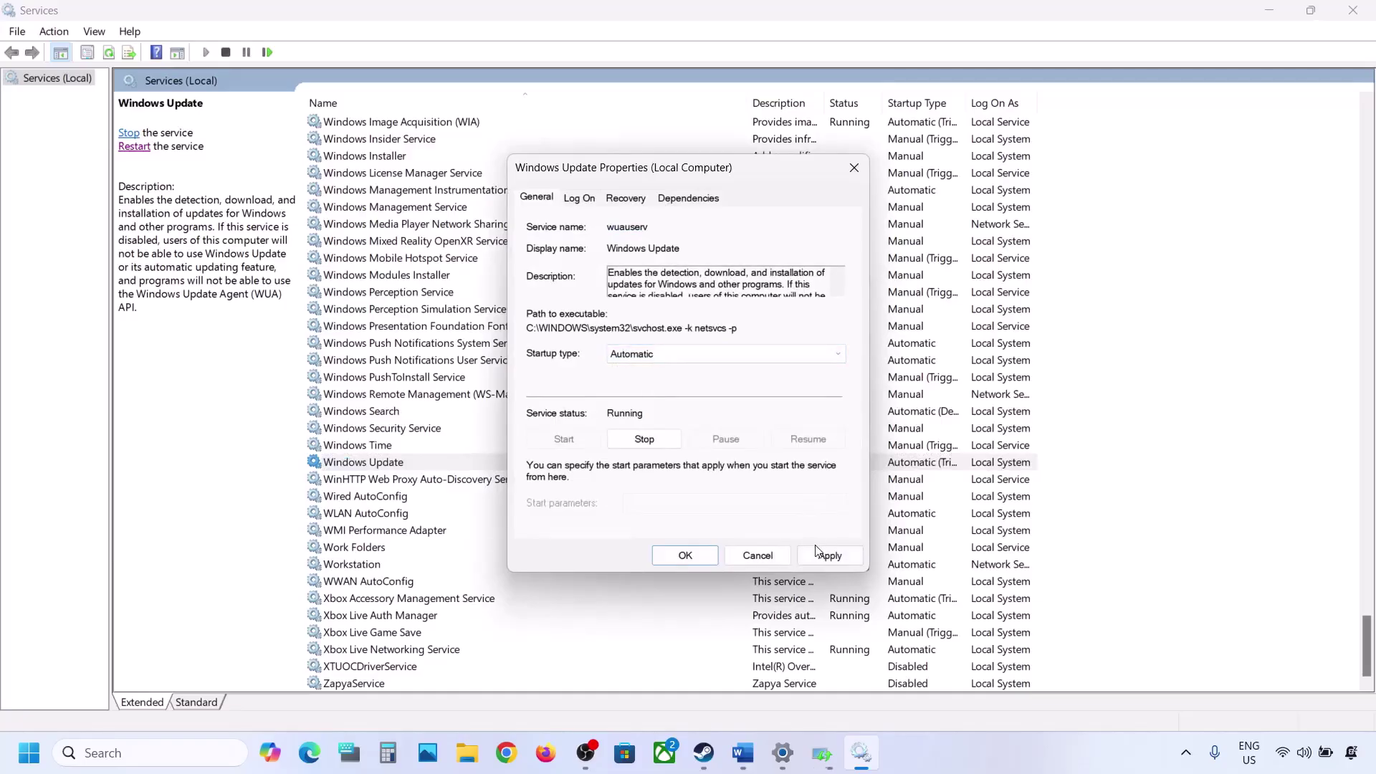
pyautogui.click(820, 553)
pyautogui.click(681, 557)
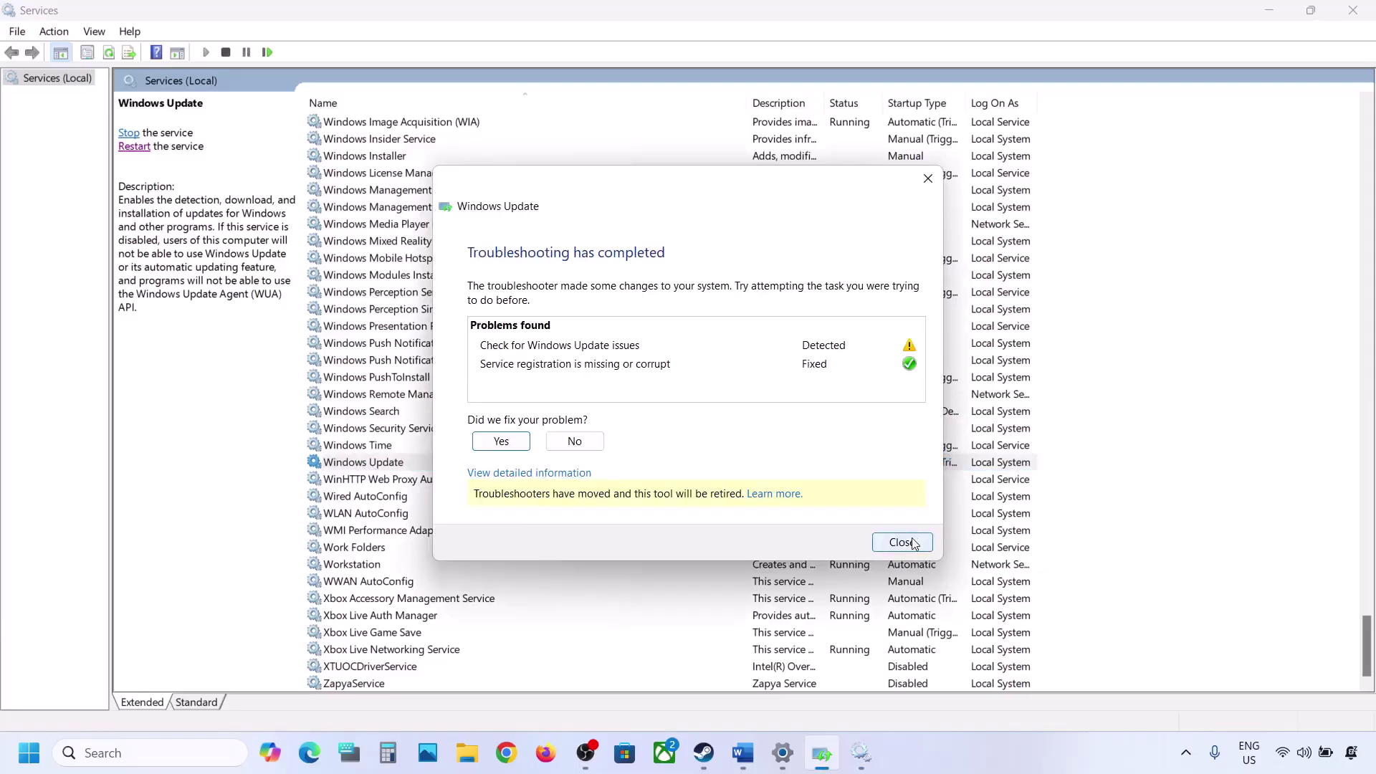
# Step: Dismiss the troubleshooter results and restart the Windows Update service
pyautogui.click(902, 541)
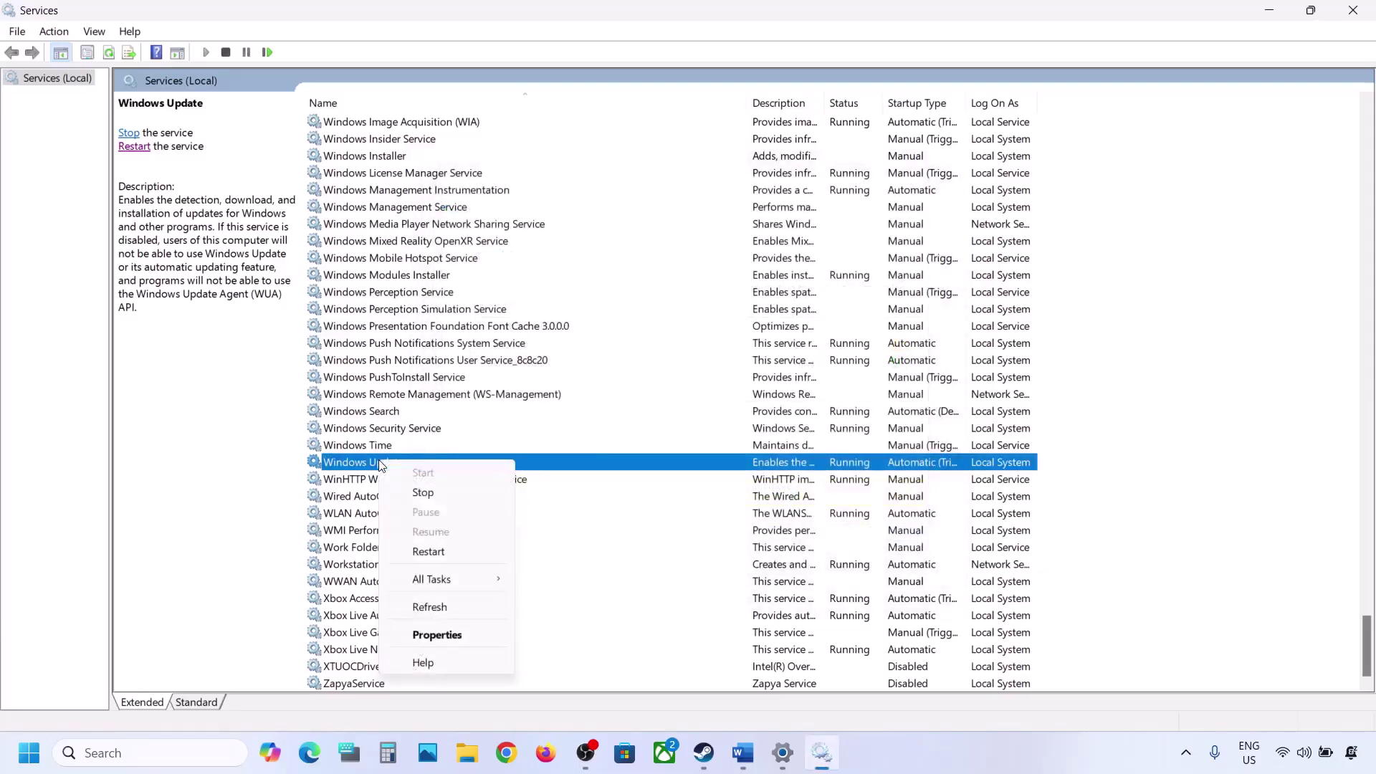
pyautogui.click(443, 552)
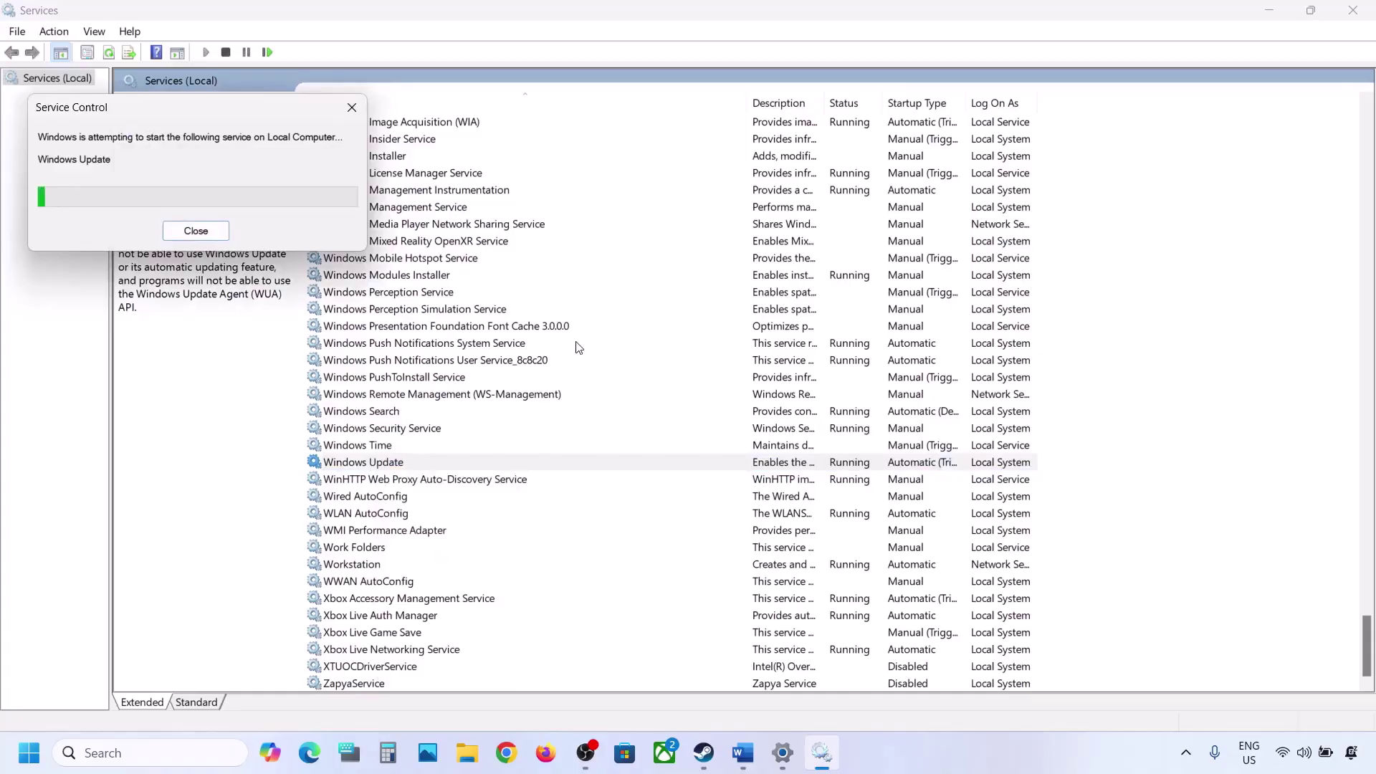
pyautogui.click(433, 385)
# Step: Set Background Intelligent Transfer Service's startup type to Automatic and apply it
pyautogui.press('b')
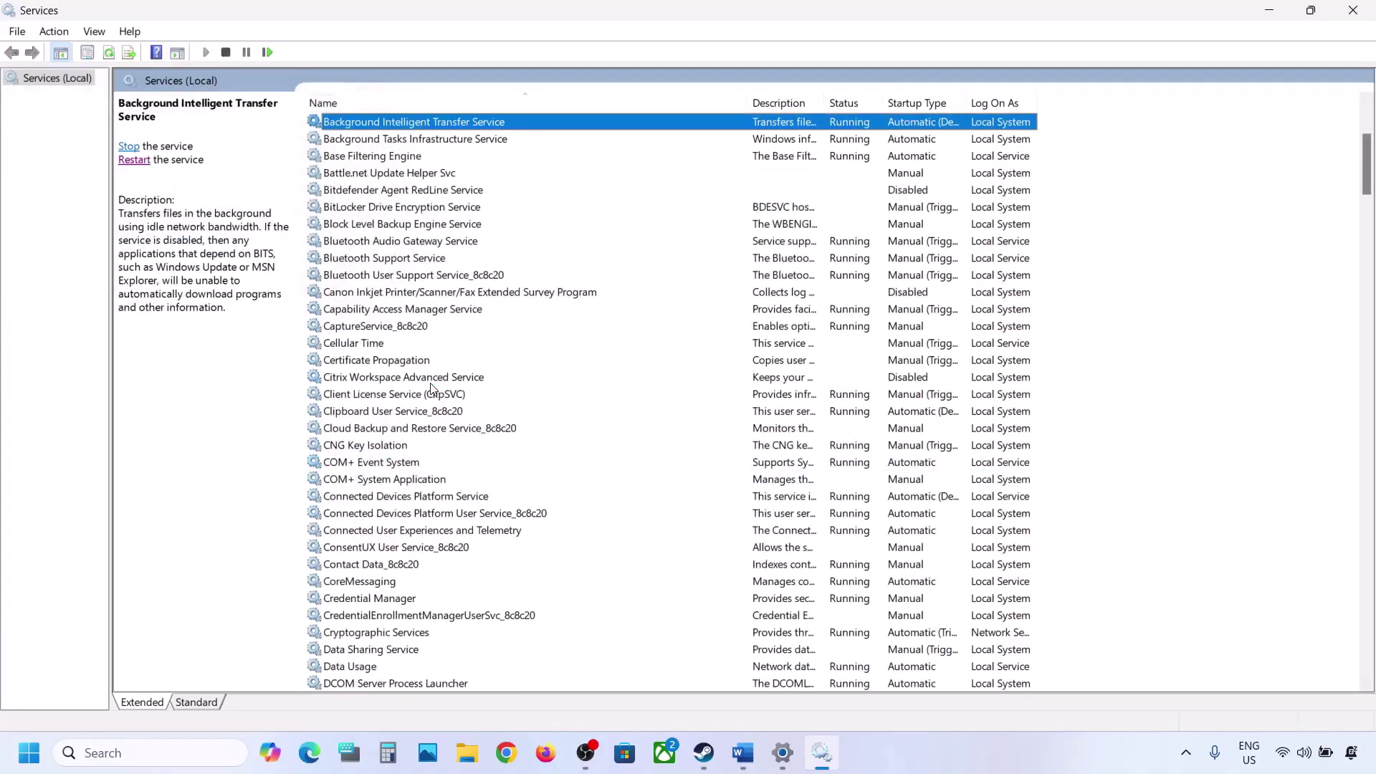
pyautogui.scroll(5, 439, 372)
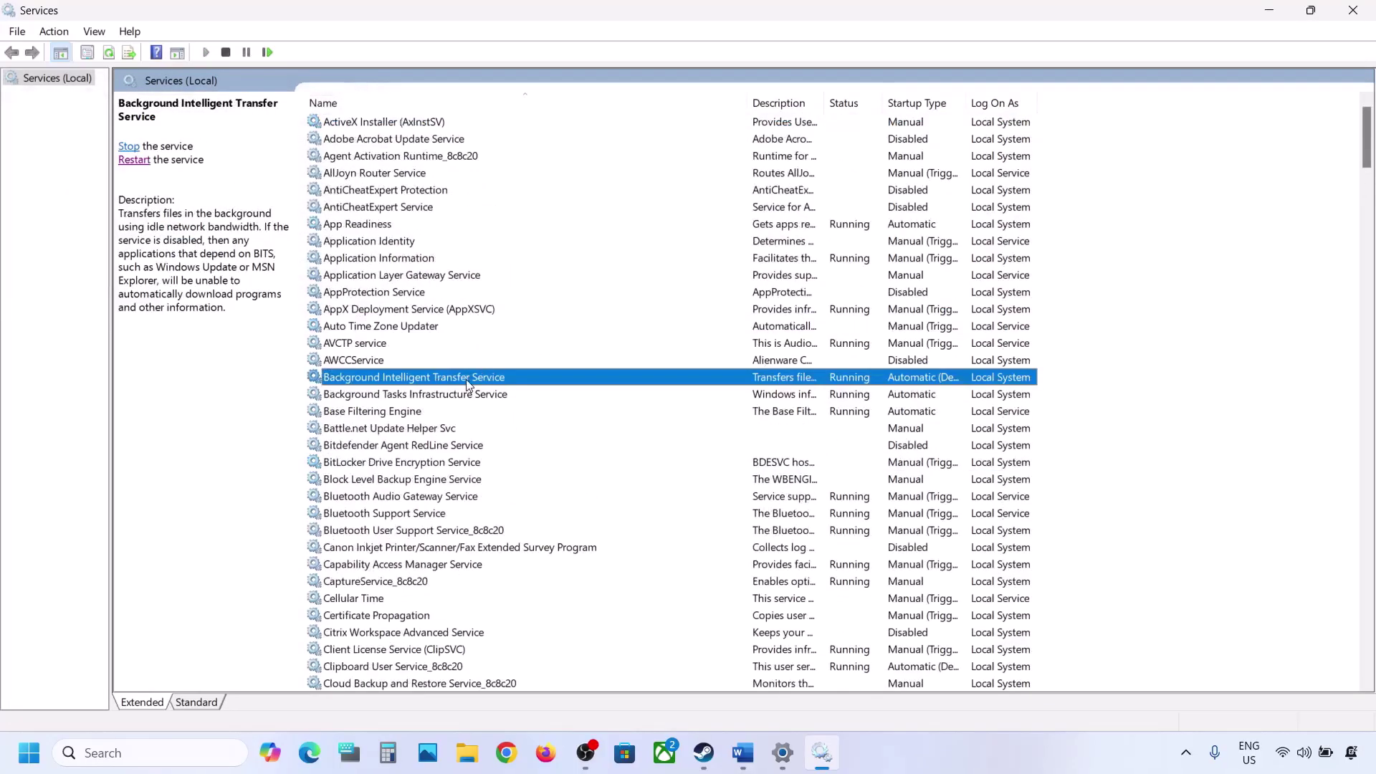
pyautogui.doubleClick(467, 385)
pyautogui.click(667, 354)
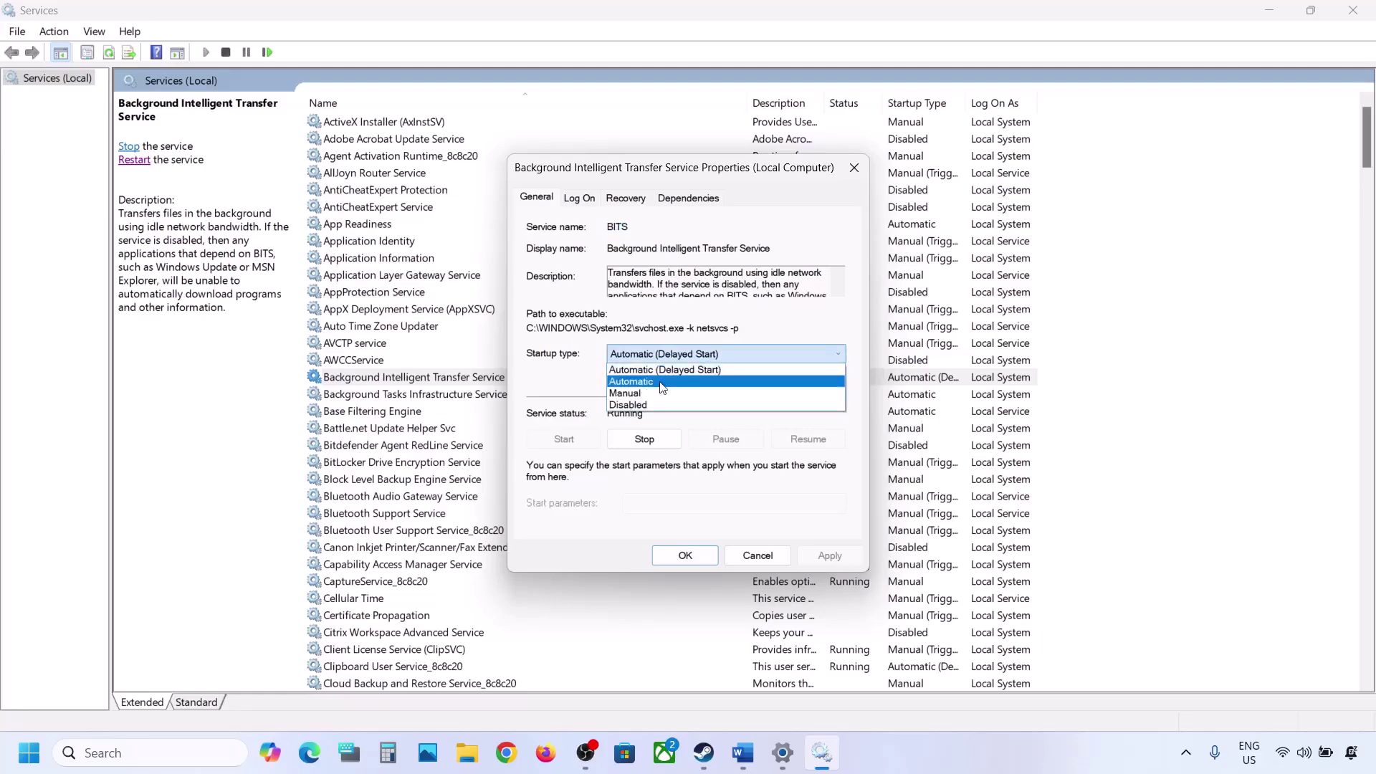
pyautogui.click(662, 387)
pyautogui.click(818, 556)
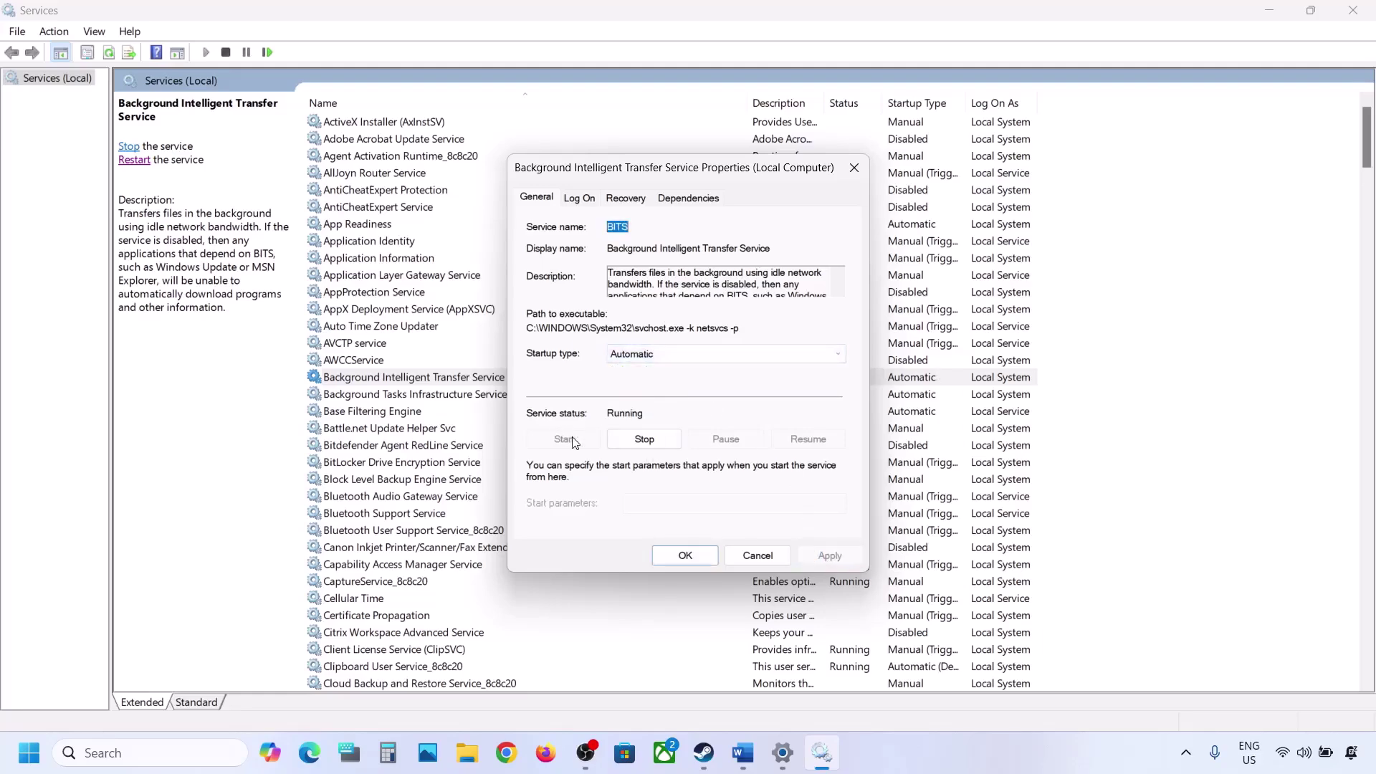
pyautogui.click(685, 556)
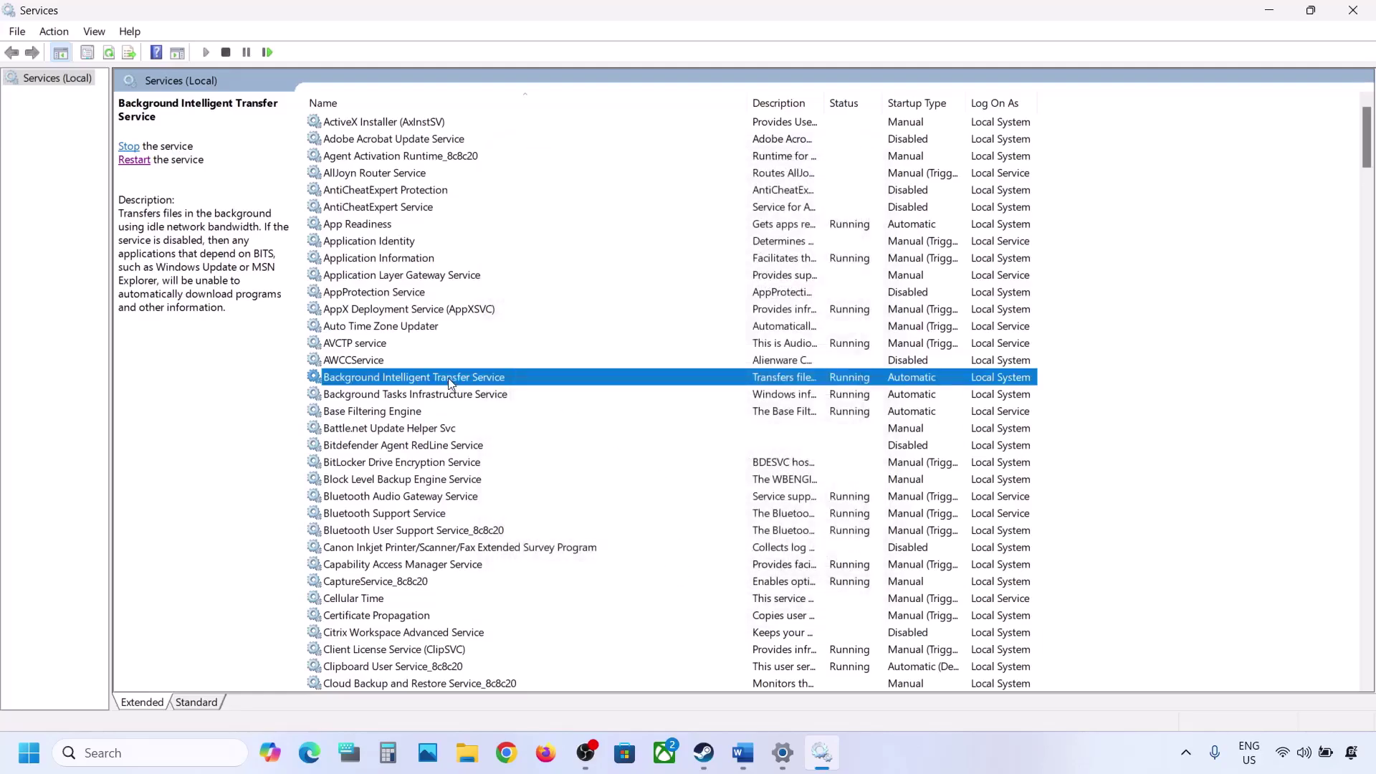
# Step: Restart Background Intelligent Transfer Service, then bring the Word notes to the front
pyautogui.rightClick(439, 384)
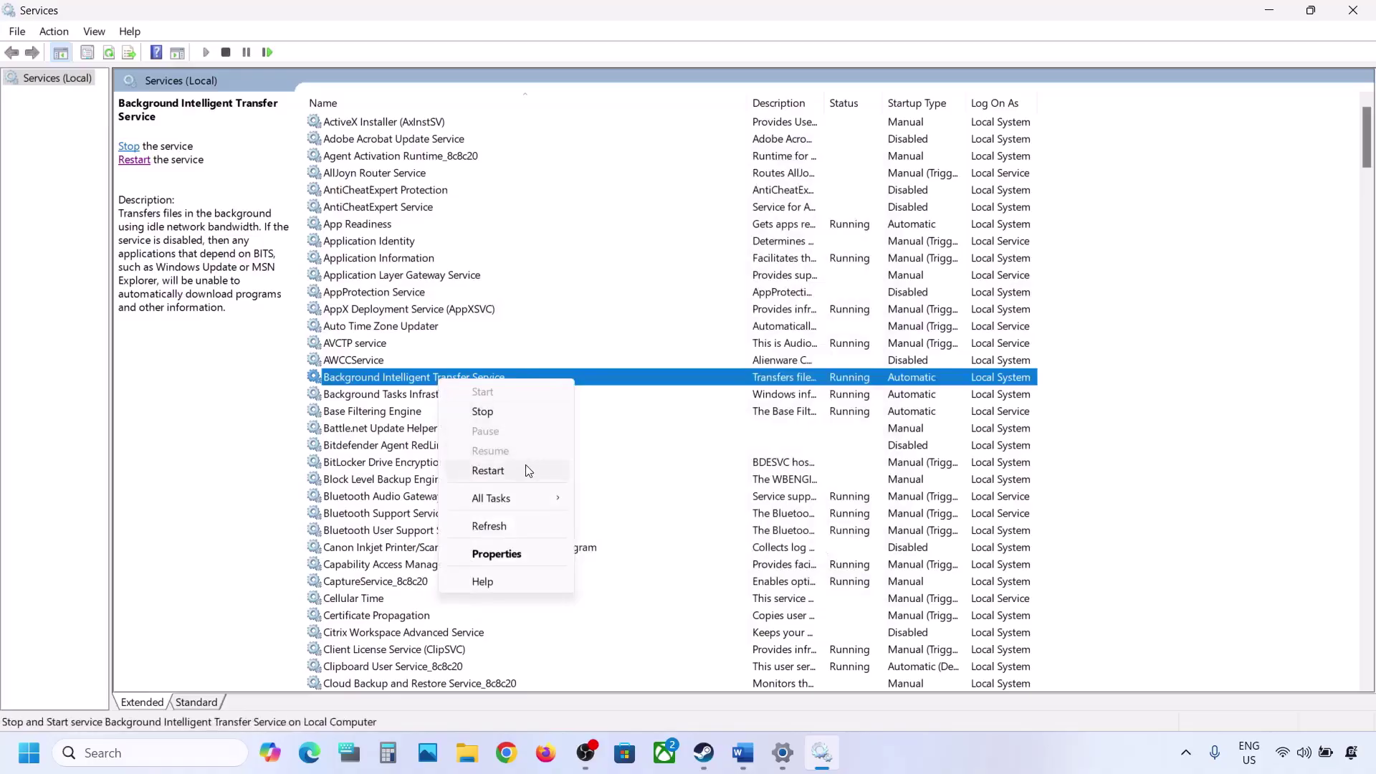
pyautogui.click(488, 471)
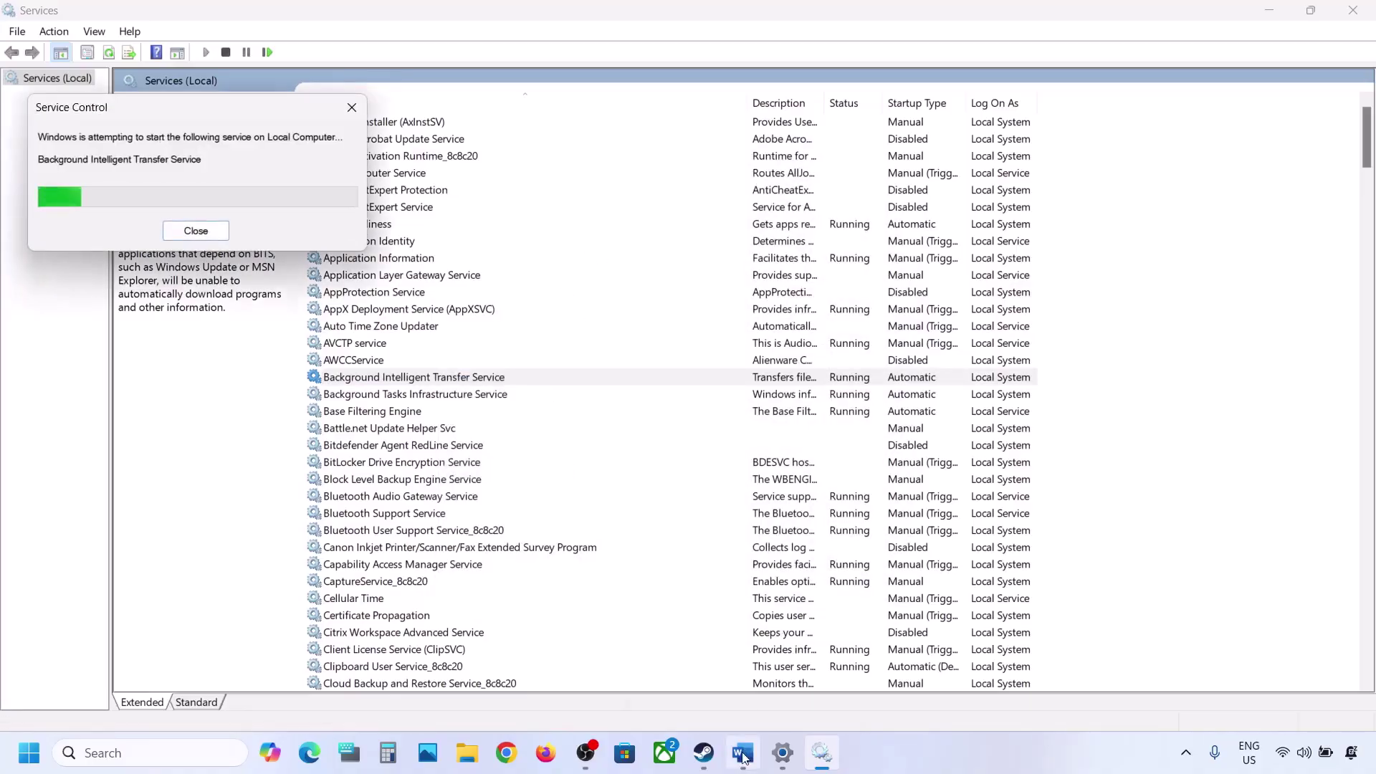
pyautogui.moveTo(746, 758)
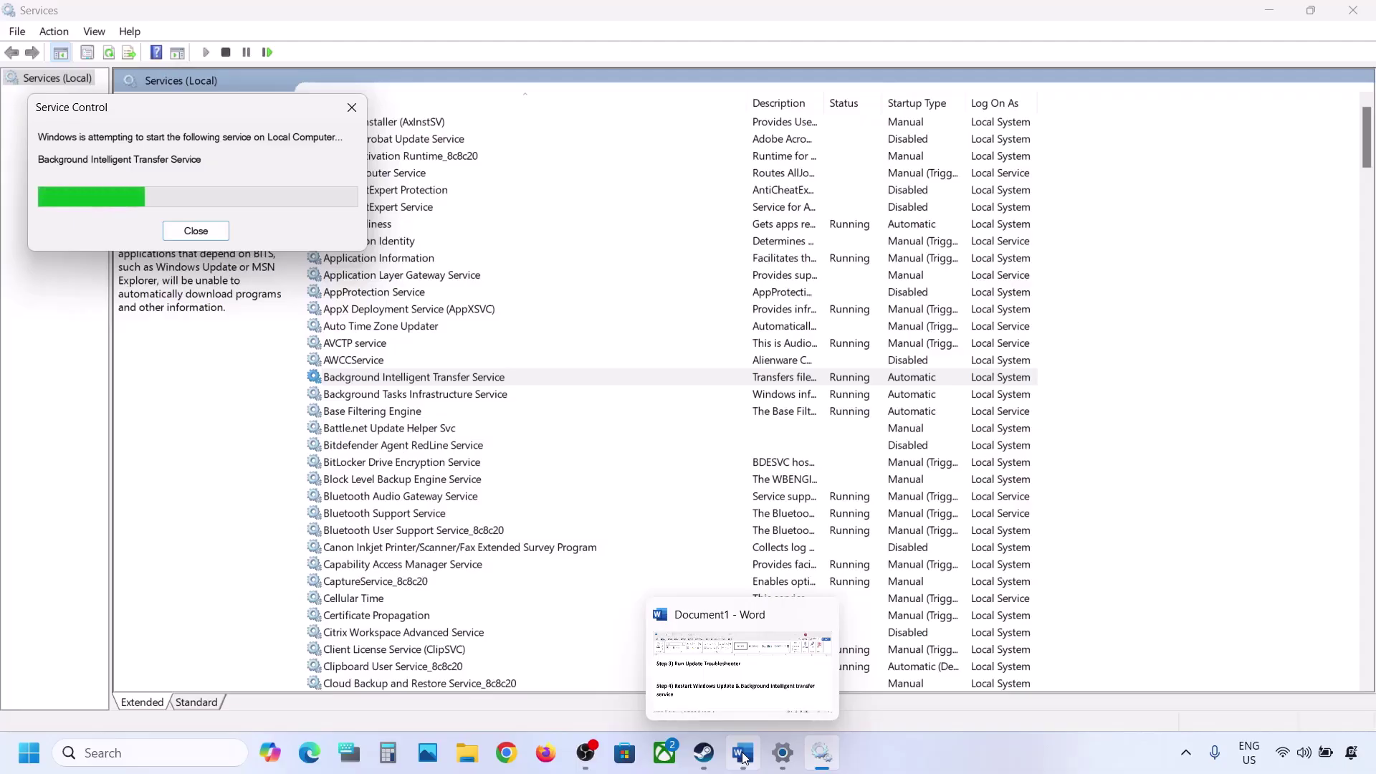
pyautogui.click(743, 758)
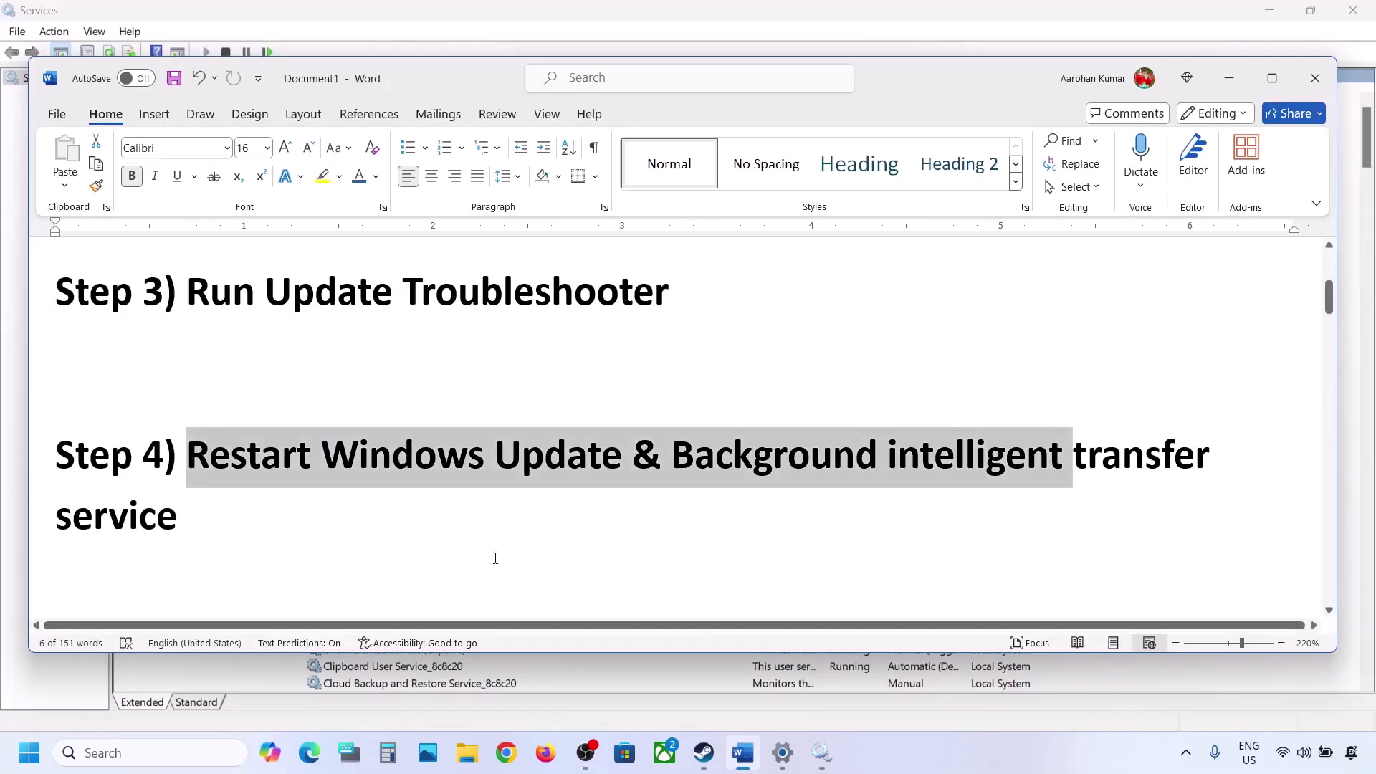
# Step: Copy Word's Step 5 Windows 11 download link and load it in a new Chrome tab
pyautogui.scroll(-2, 495, 559)
pyautogui.scroll(-1, 496, 559)
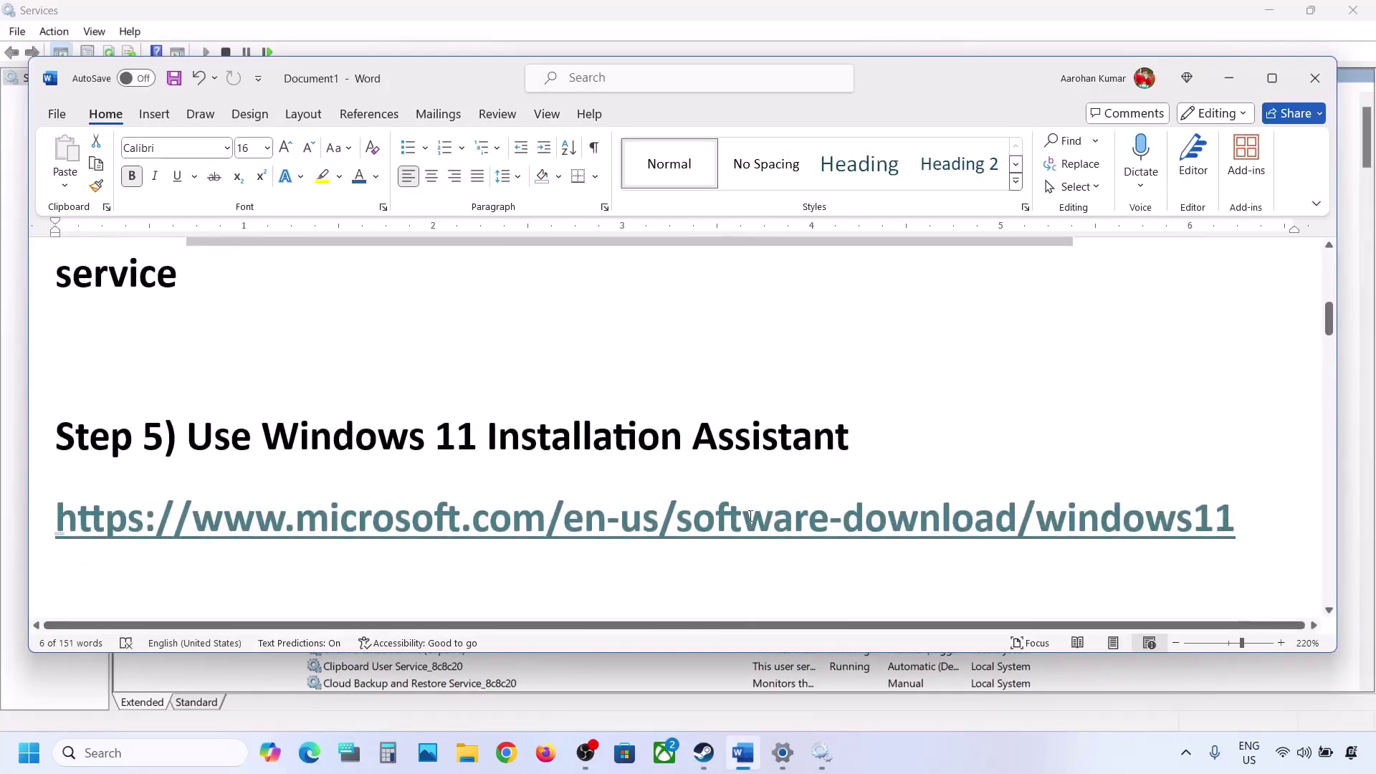
pyautogui.moveTo(1266, 528); pyautogui.dragTo(79, 532)
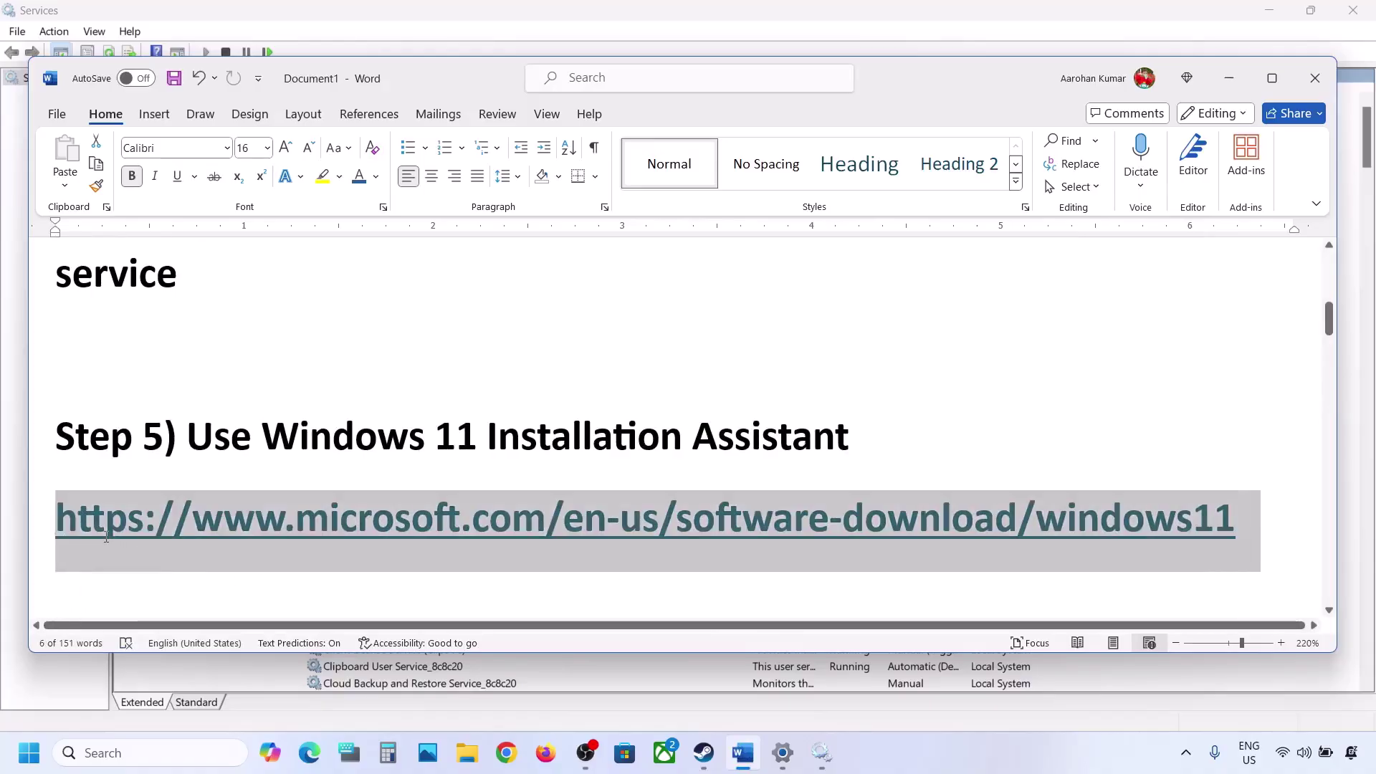
pyautogui.rightClick(283, 506)
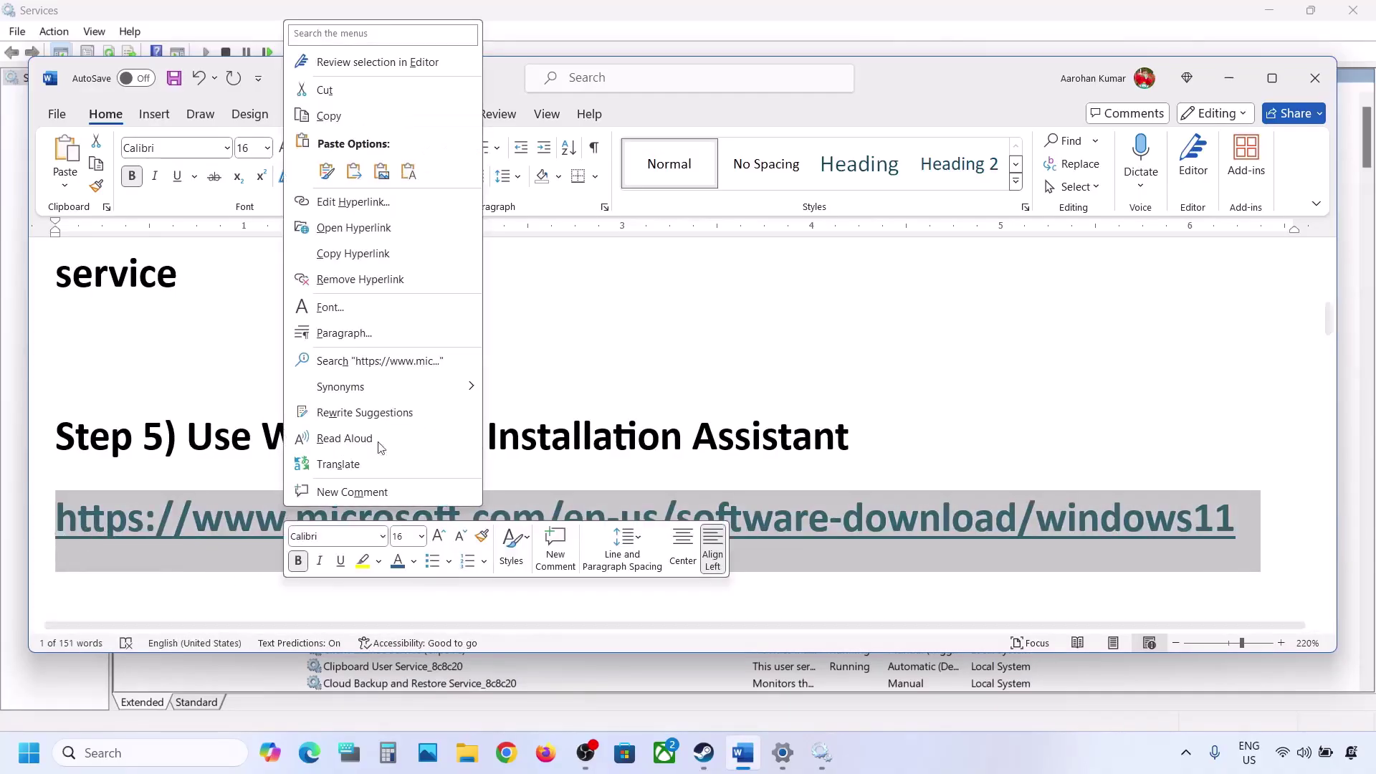
pyautogui.click(335, 129)
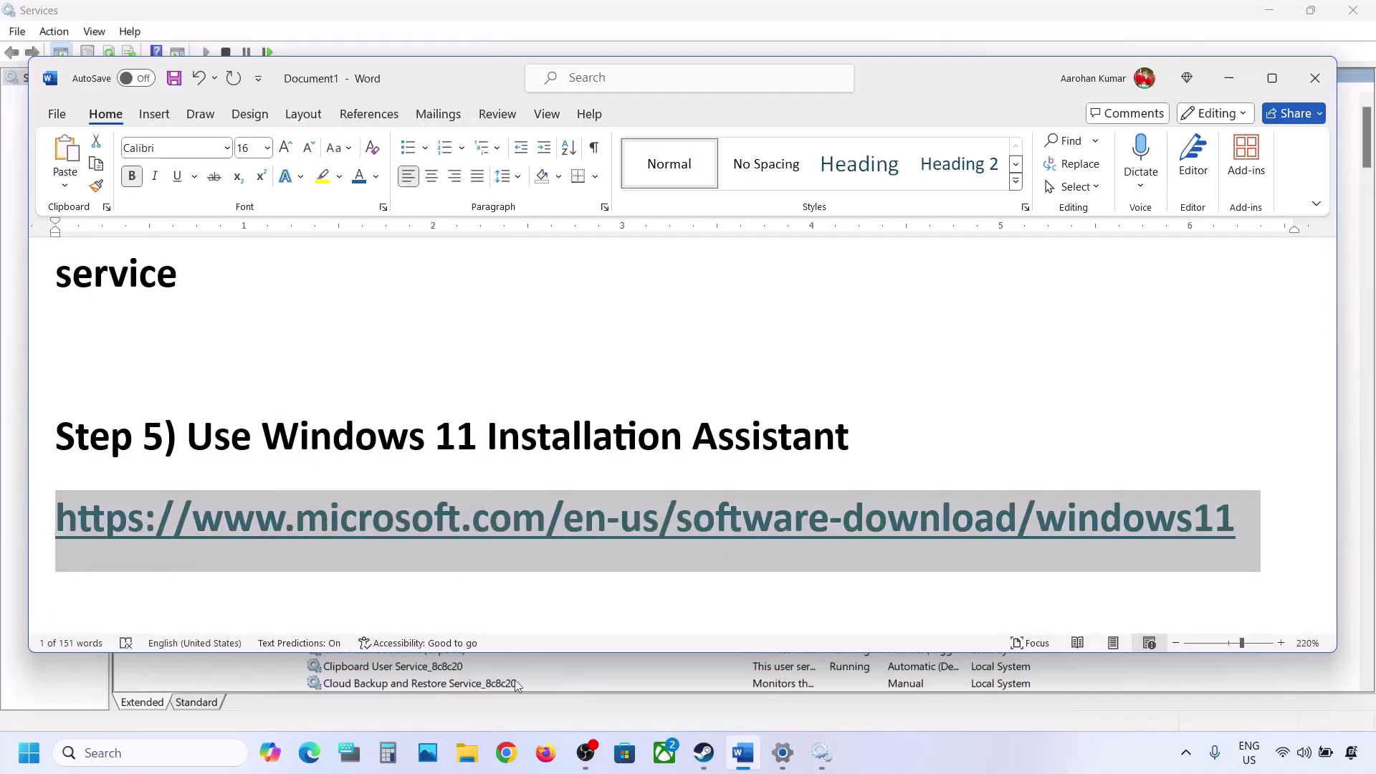
pyautogui.click(504, 738)
pyautogui.hotkey('ctrl', 'v')
pyautogui.press('Return')
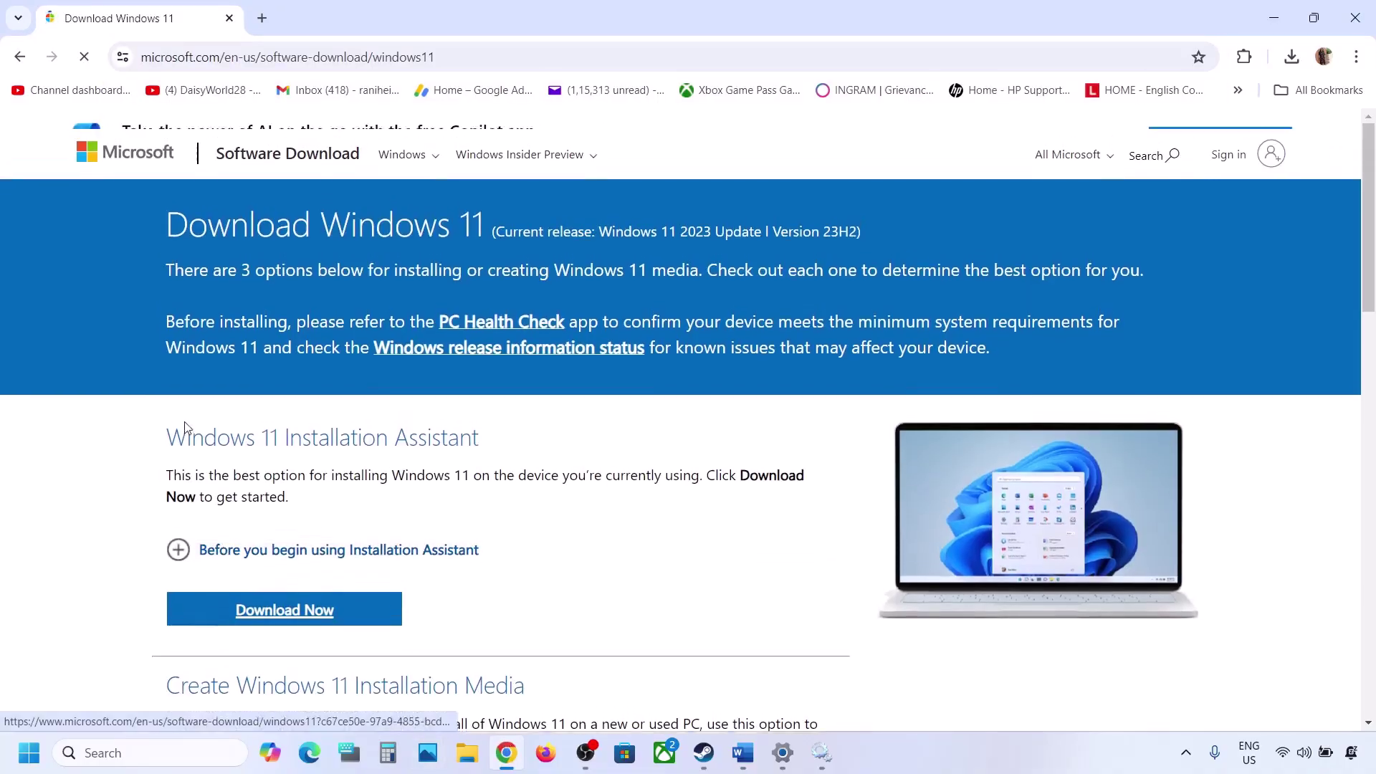
# Step: Choose Download Now under Windows 11 Installation Assistant on the Download Windows 11 page
pyautogui.moveTo(169, 492); pyautogui.dragTo(529, 488)
pyautogui.scroll(-3, 529, 489)
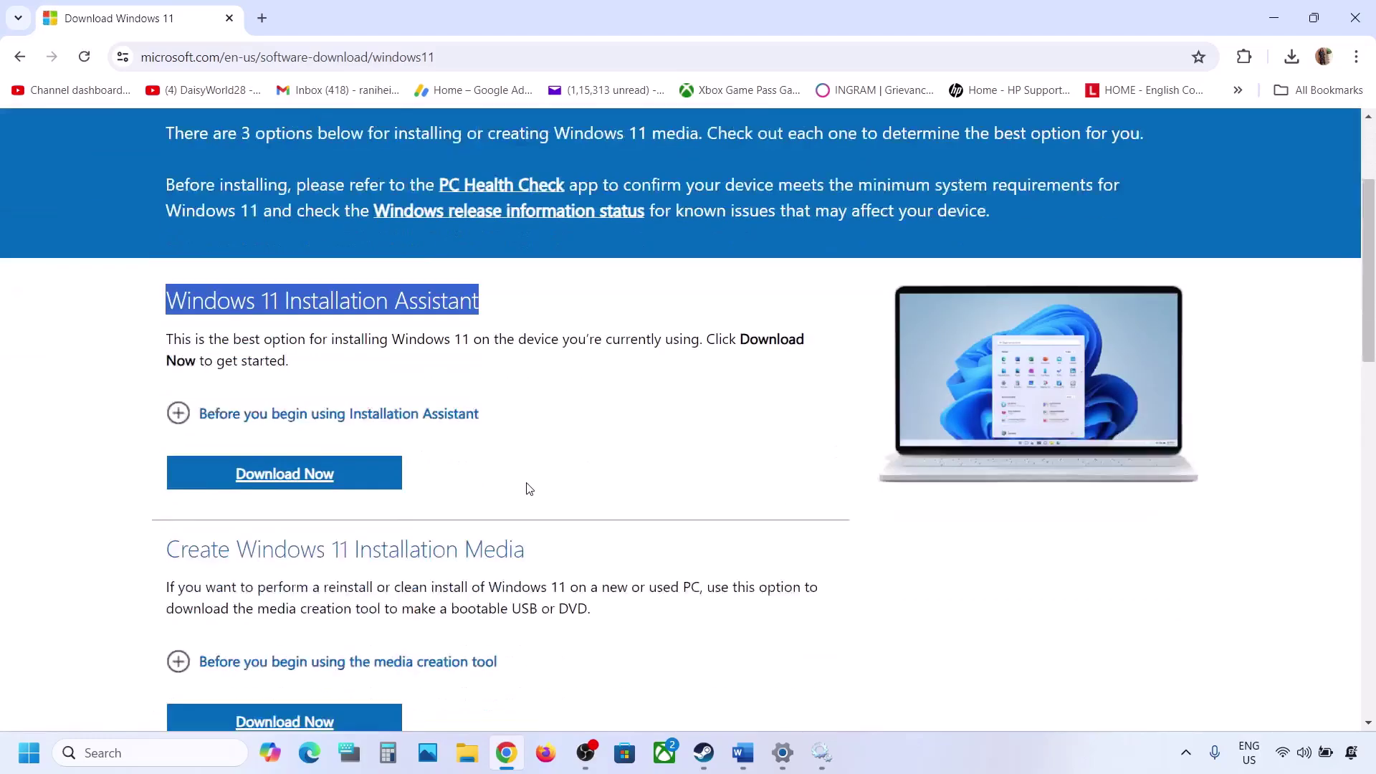
pyautogui.click(310, 426)
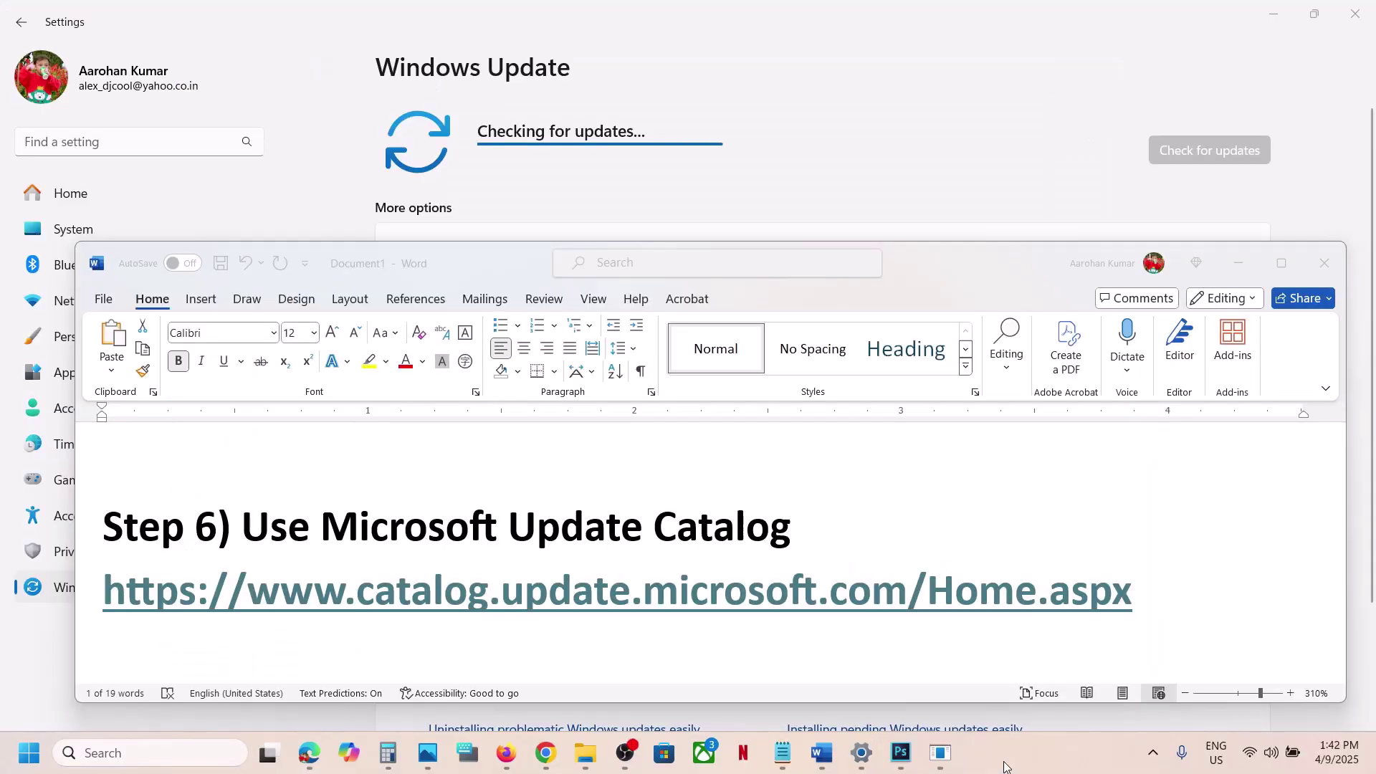
# Step: Copy Word's Step 6 link and load catalog.update.microsoft.com/Home.aspx in a new Chrome window
pyautogui.click(1149, 588)
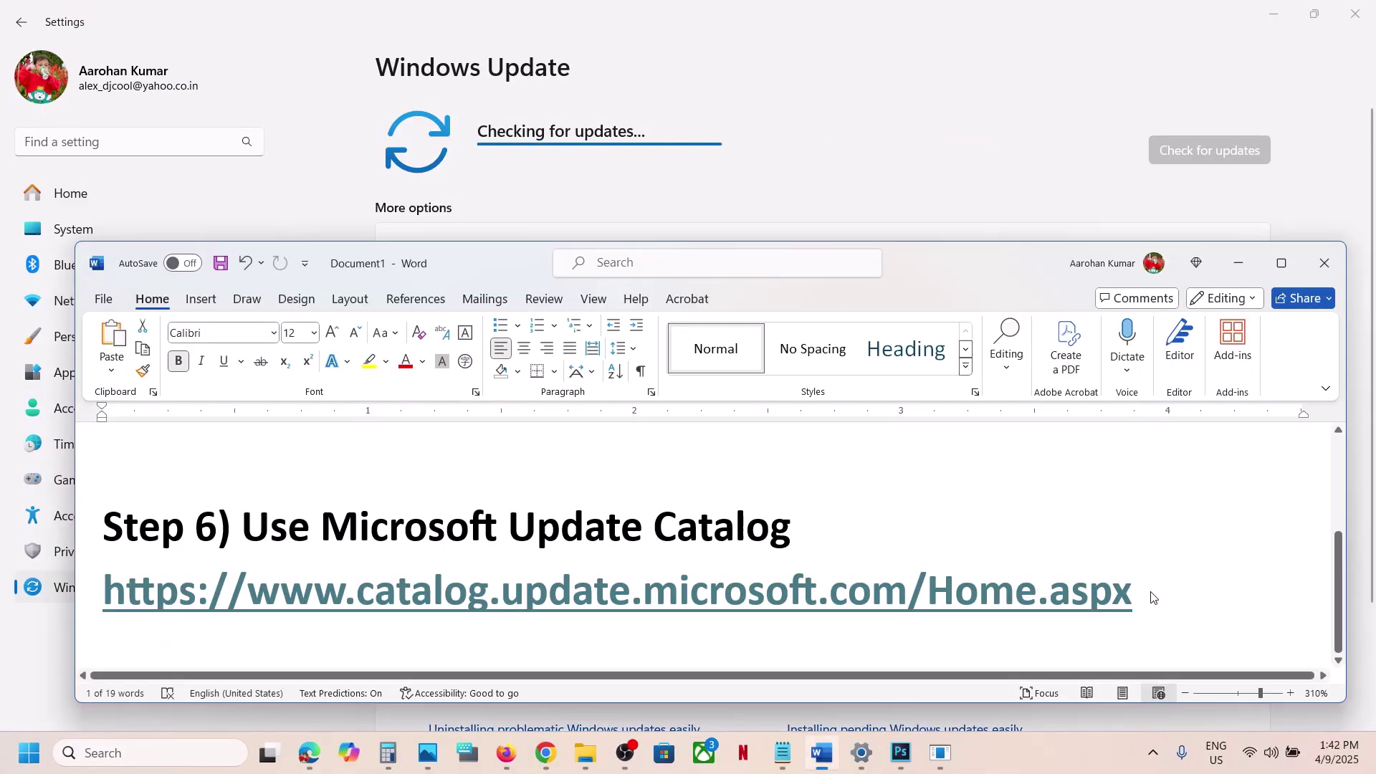
pyautogui.tripleClick(955, 588)
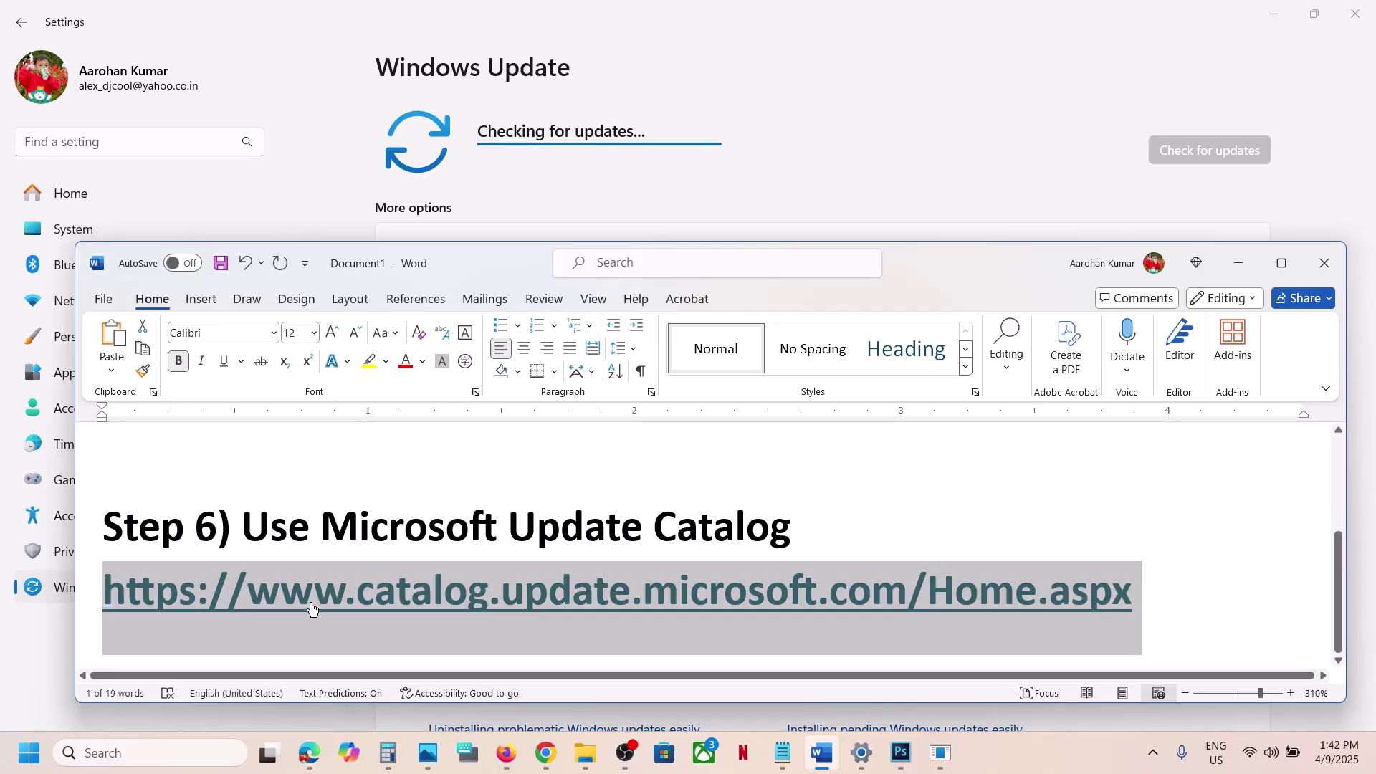
pyautogui.rightClick(545, 753)
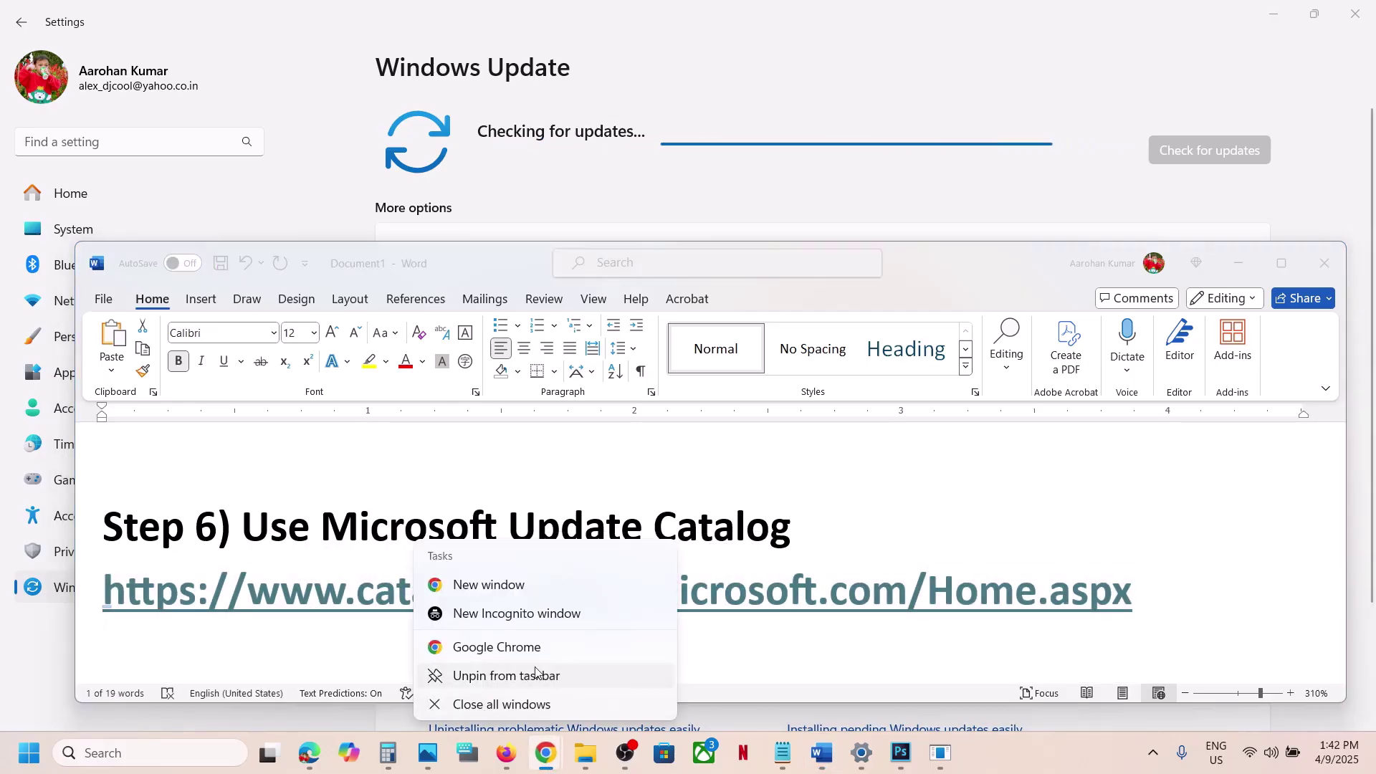
pyautogui.click(493, 647)
pyautogui.hotkey('ctrl', 'v')
pyautogui.press('Return')
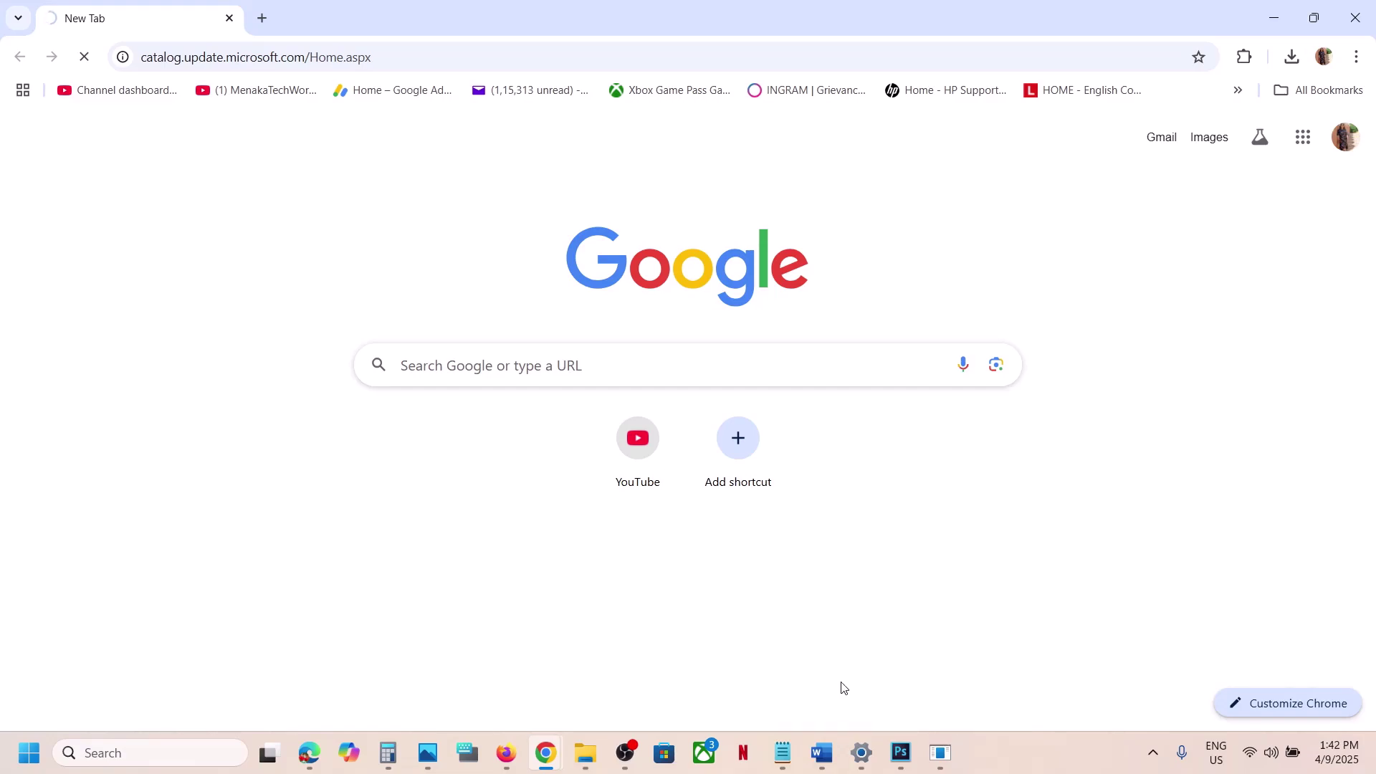
# Step: Search the Microsoft Update Catalog for kb5055523, then return to Windows Update settings
pyautogui.moveTo(873, 758)
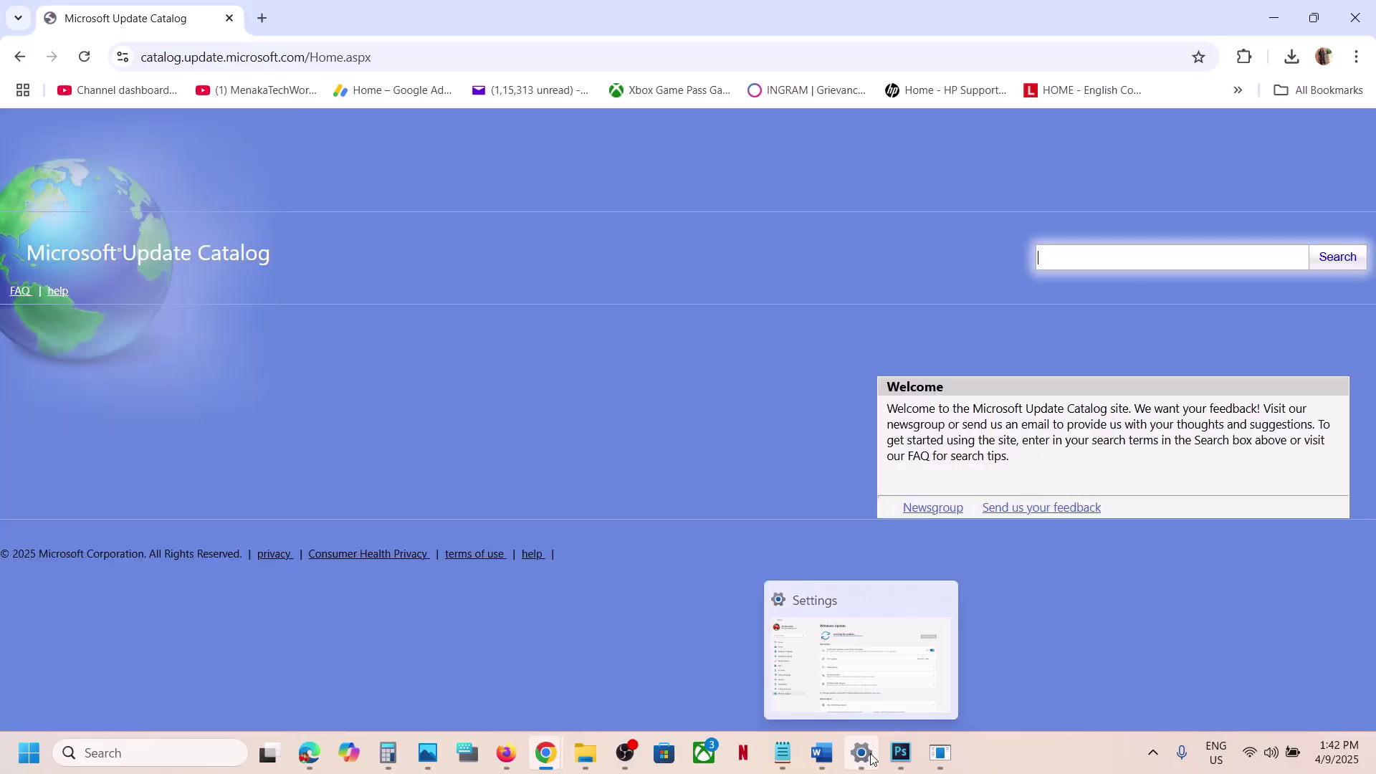
pyautogui.click(871, 759)
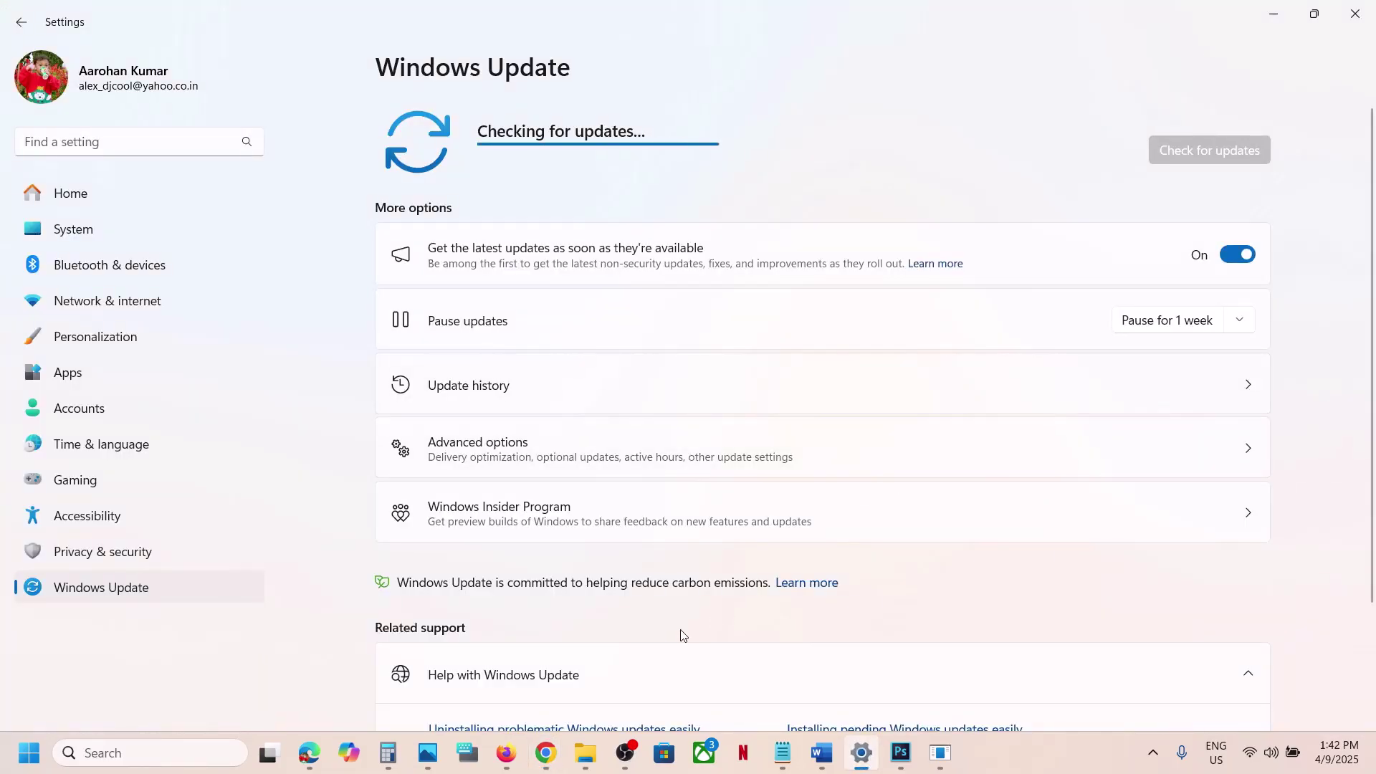
pyautogui.click(549, 750)
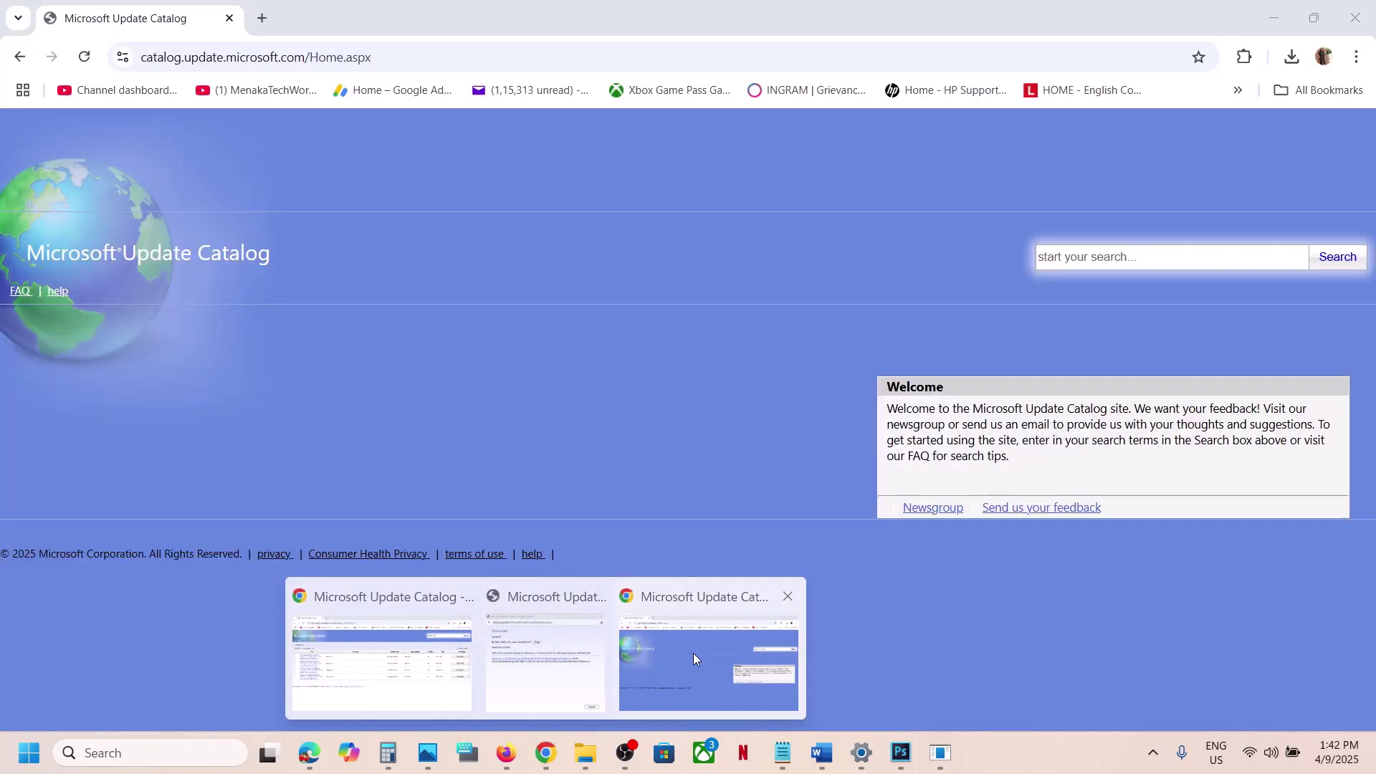
pyautogui.click(694, 653)
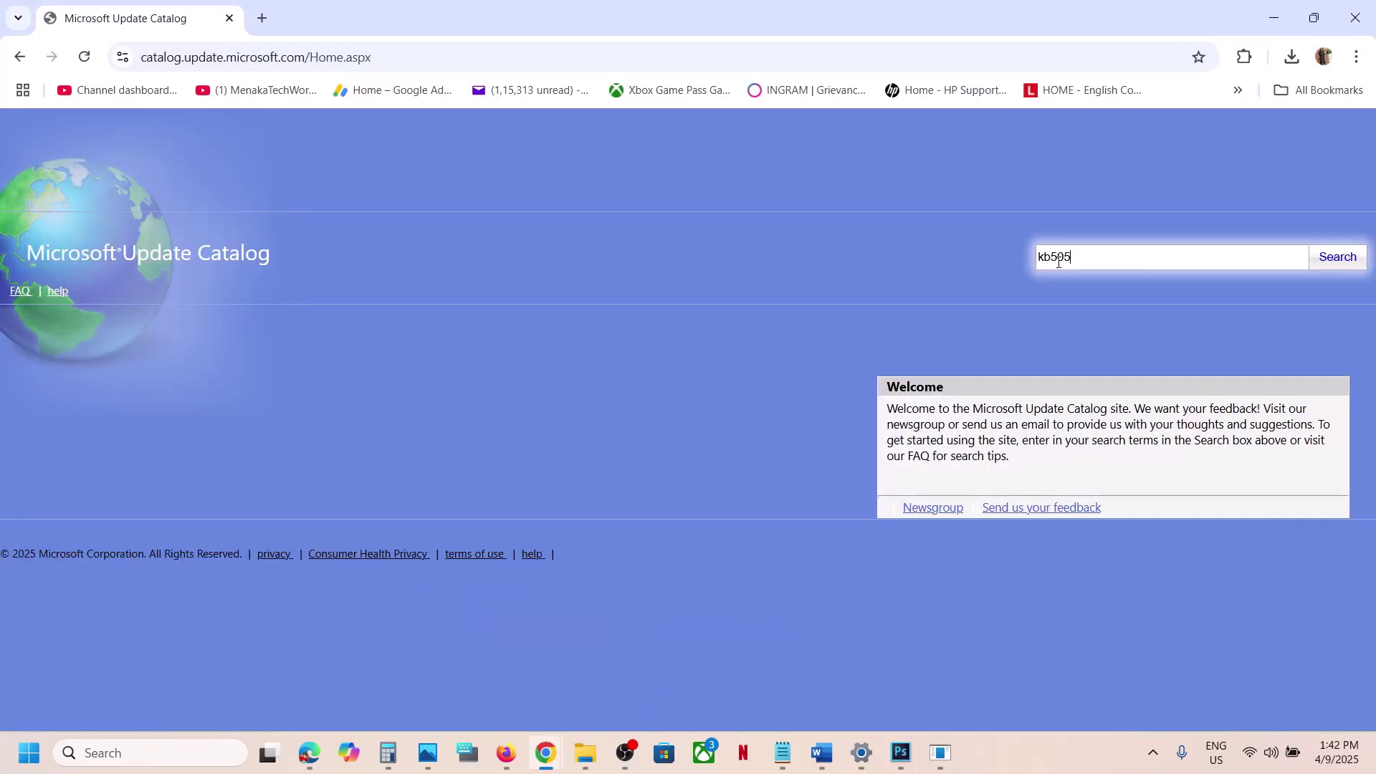
pyautogui.click(1353, 268)
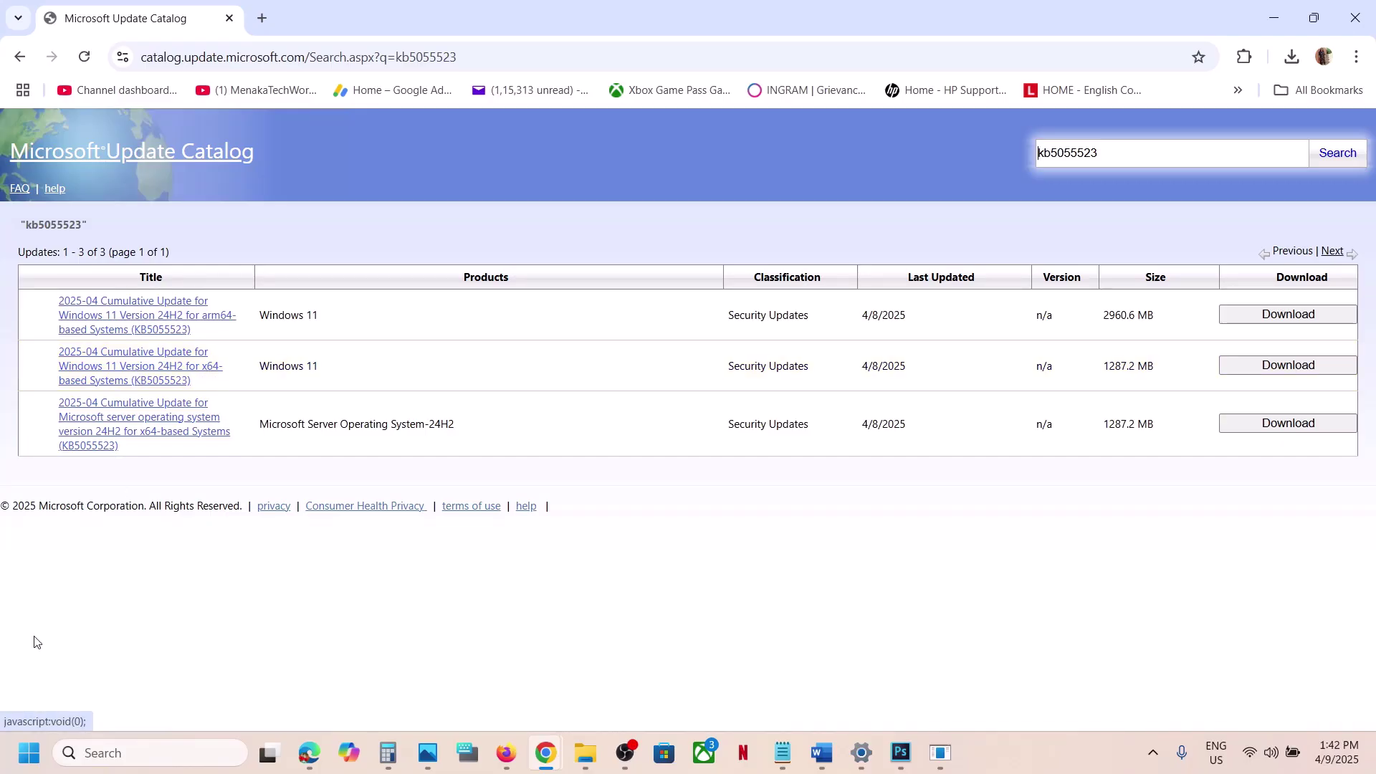
pyautogui.click(862, 753)
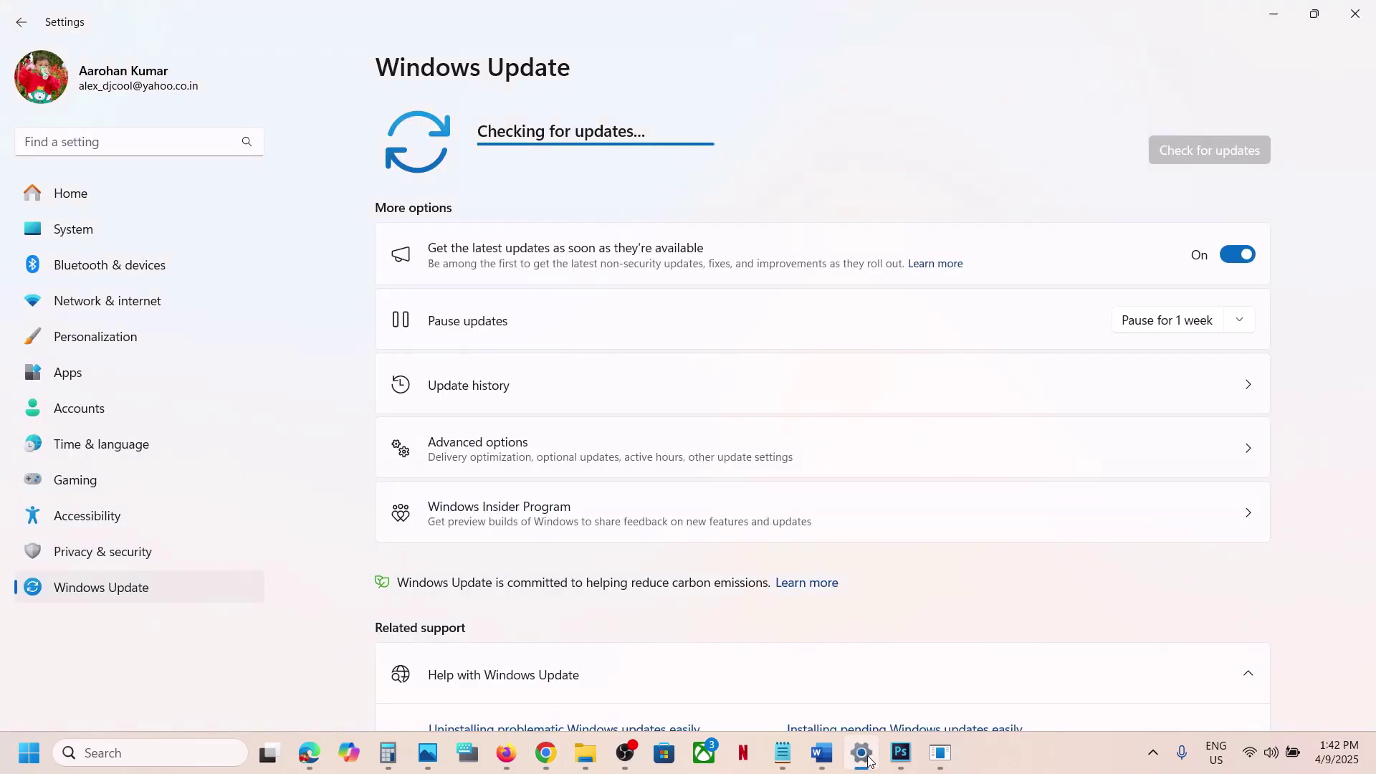
# Step: Confirm System > About lists a 64-bit, x64-based system type, then minimize Settings
pyautogui.click(86, 230)
pyautogui.scroll(-10, 571, 448)
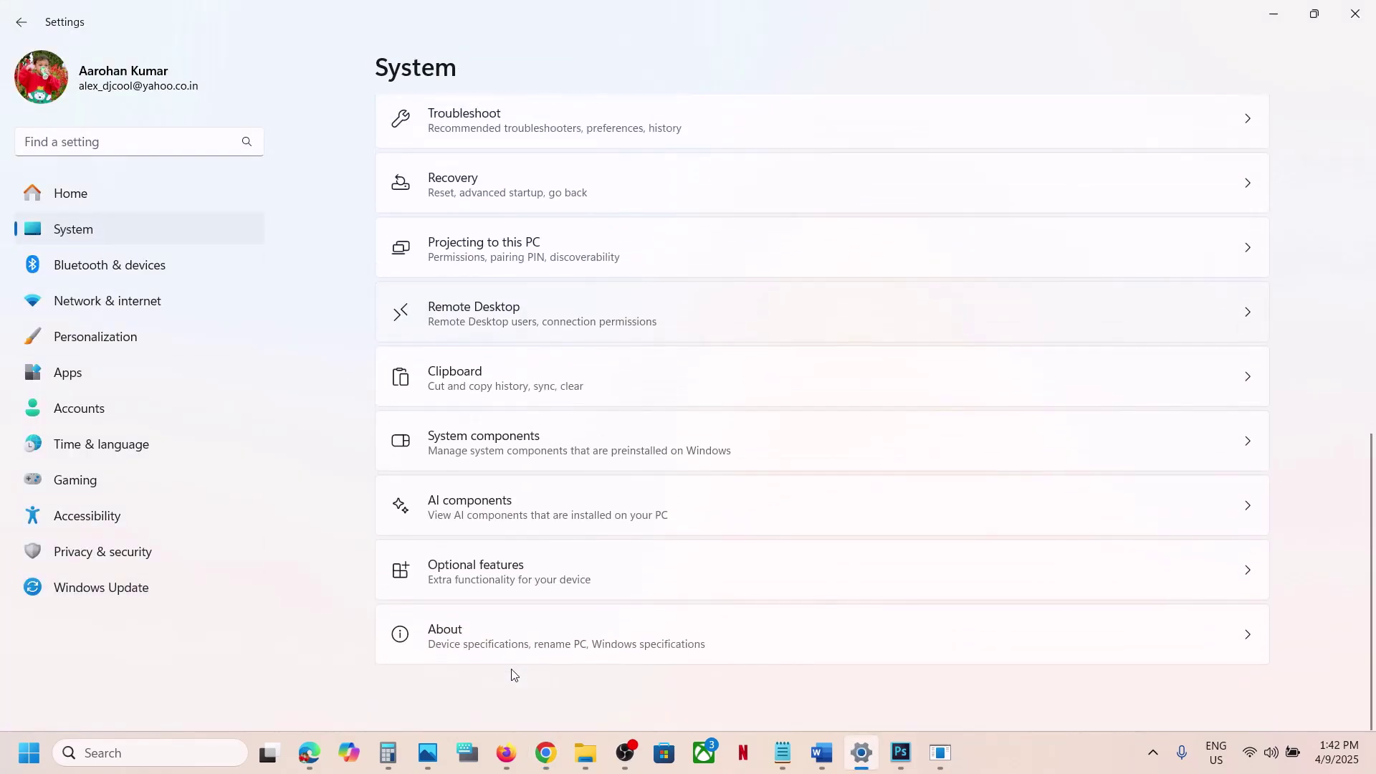
pyautogui.click(567, 658)
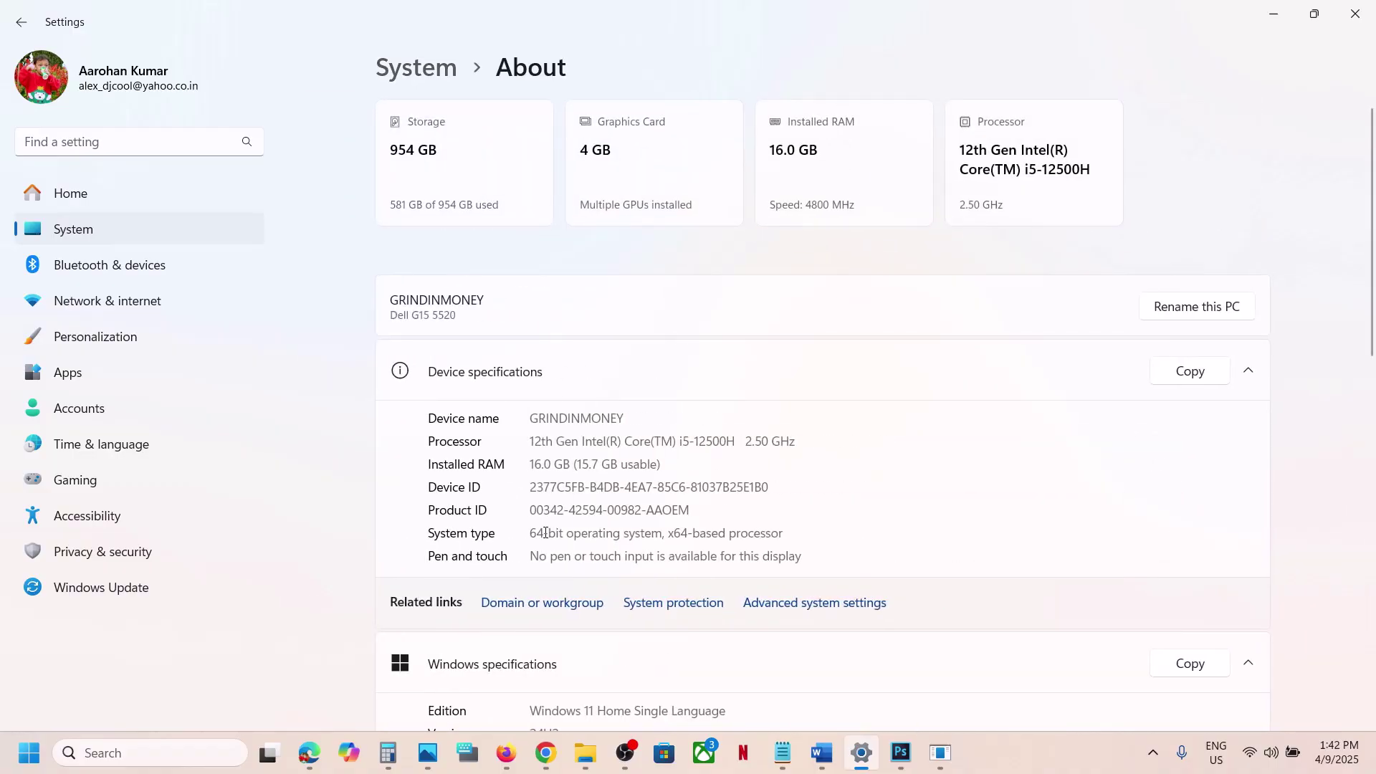
pyautogui.moveTo(546, 533); pyautogui.dragTo(787, 534)
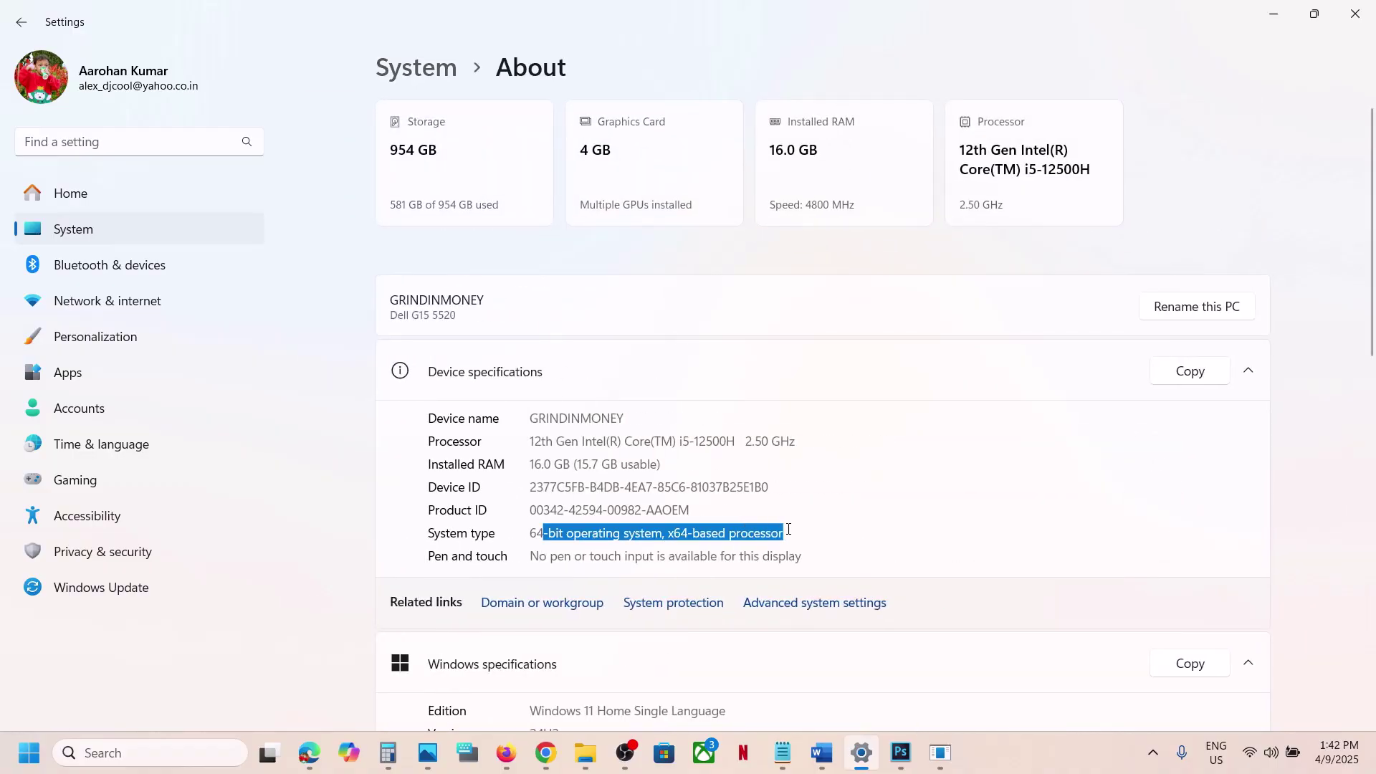
pyautogui.click(1275, 22)
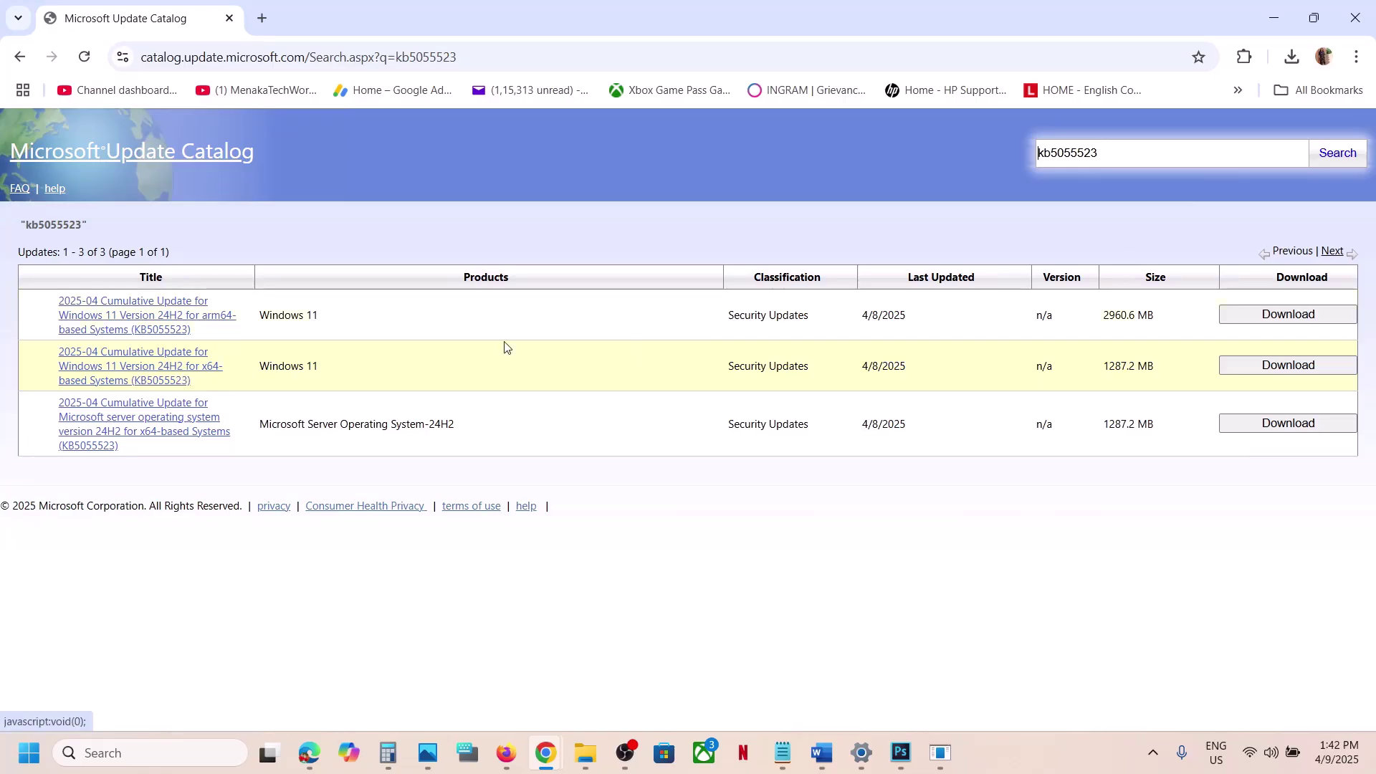
# Step: Download the x64 Windows 11 24H2 KB5055523 .msu file from the catalog's download popup
pyautogui.click(1275, 373)
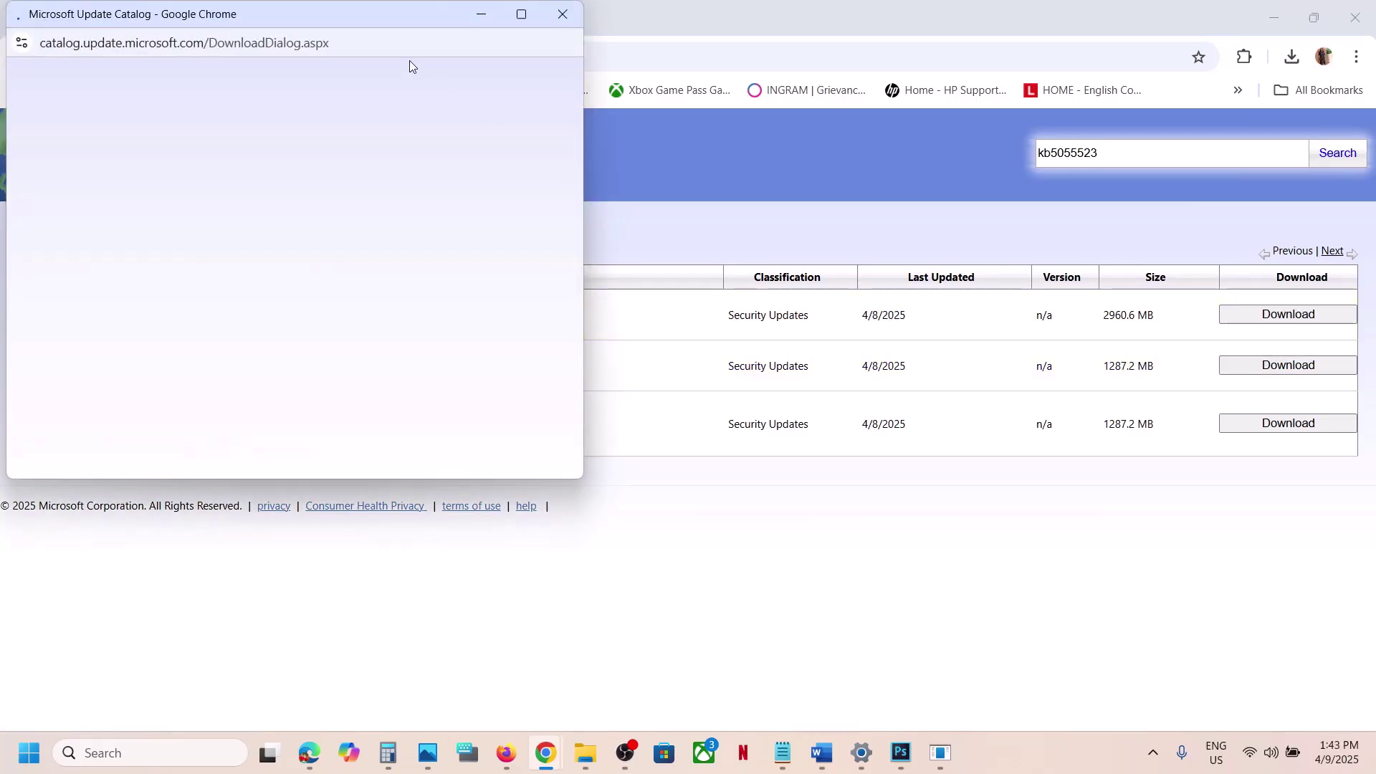
pyautogui.moveTo(395, 31); pyautogui.dragTo(641, 120)
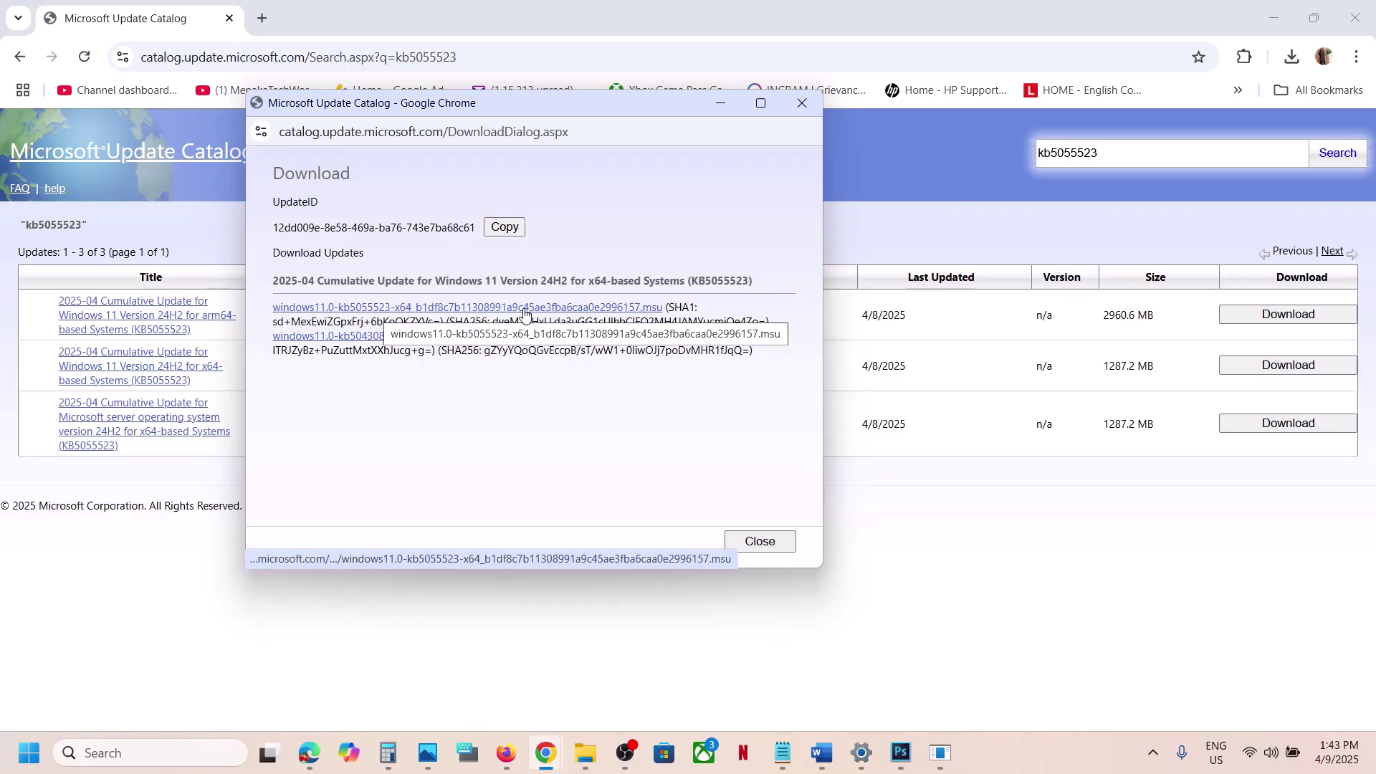
pyautogui.click(566, 309)
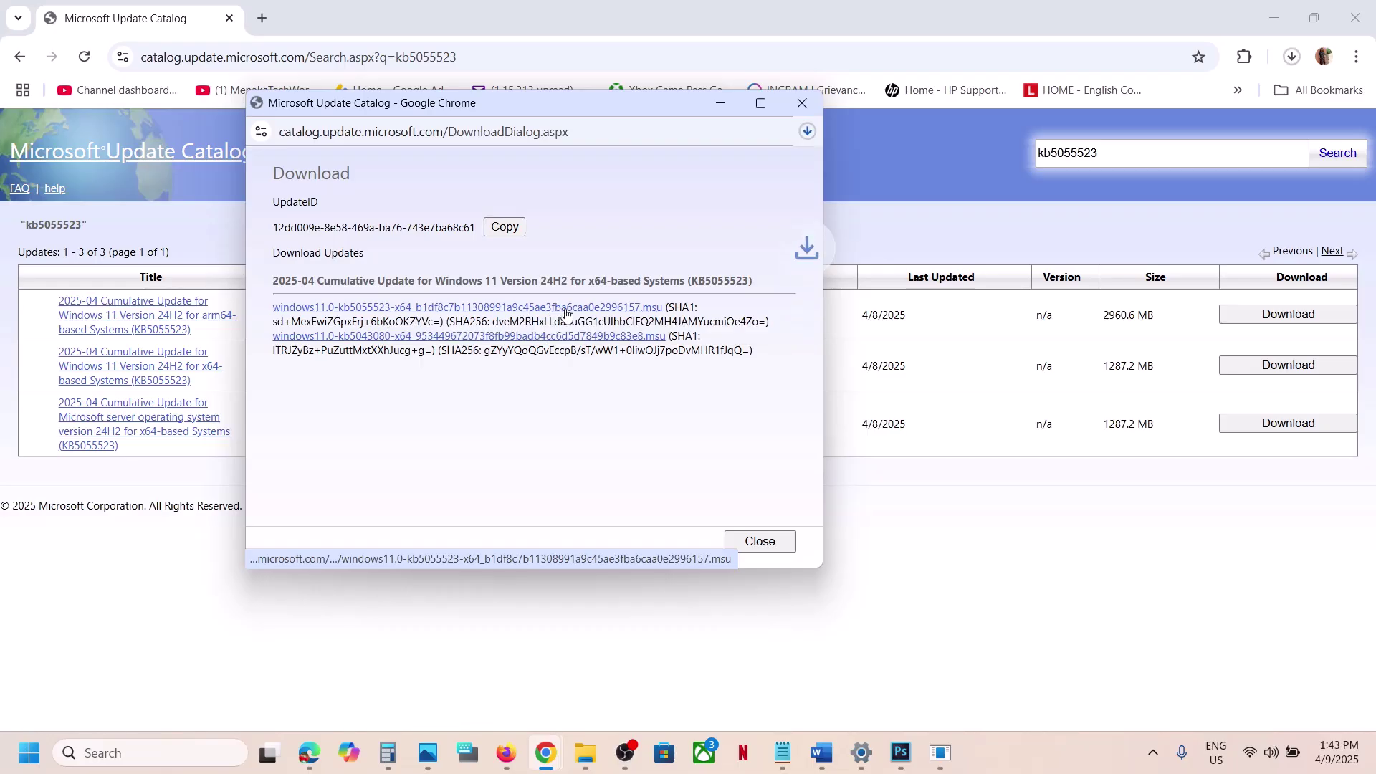
# Step: Check the KB5055523 download progress twice in Chrome's downloads list
pyautogui.click(808, 133)
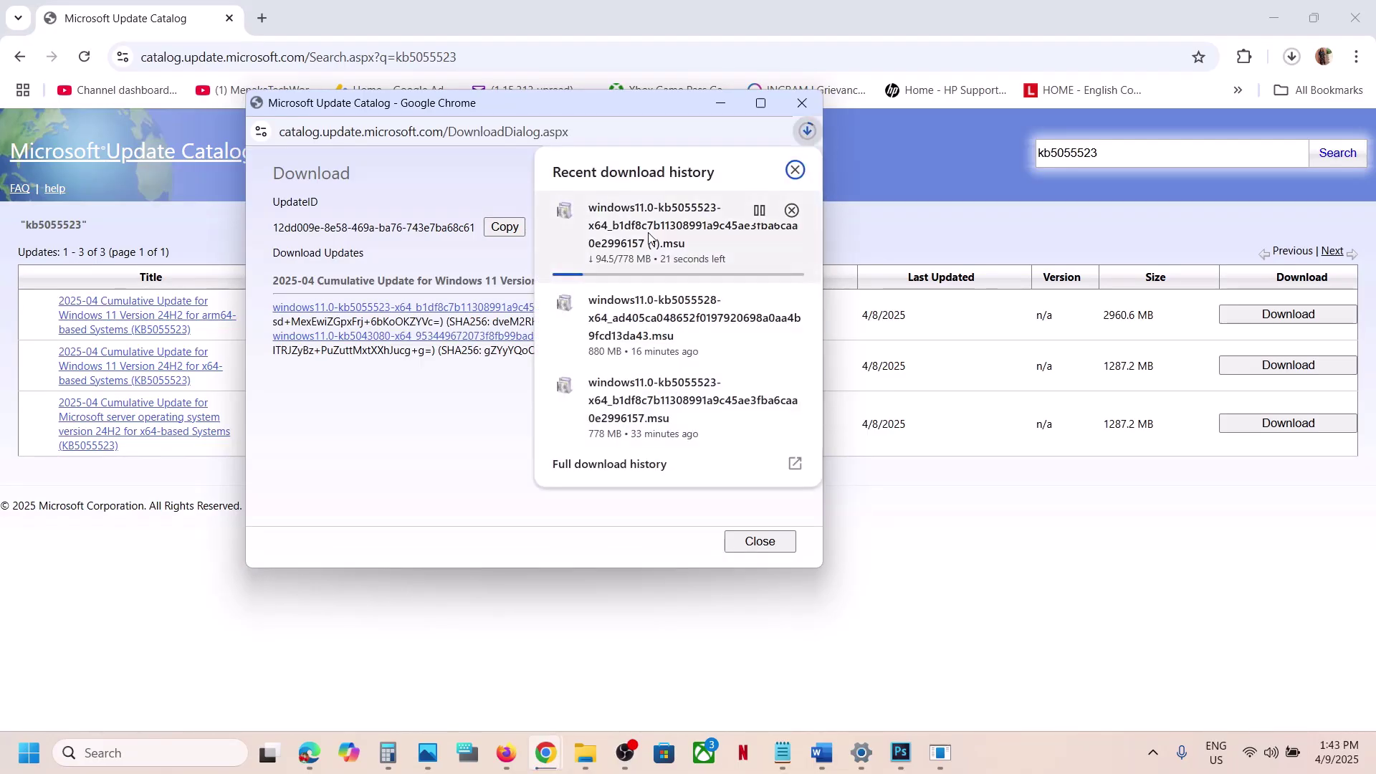
pyautogui.click(446, 187)
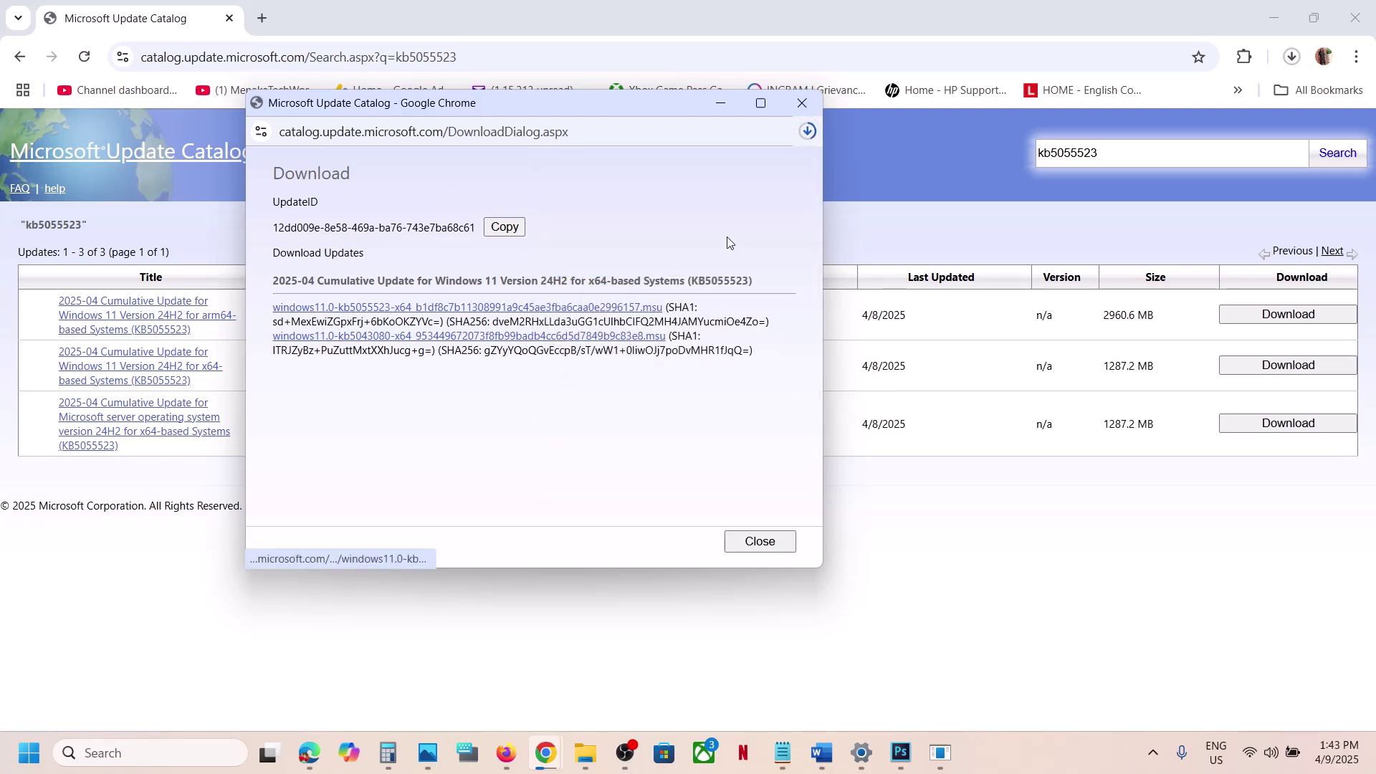
pyautogui.click(808, 132)
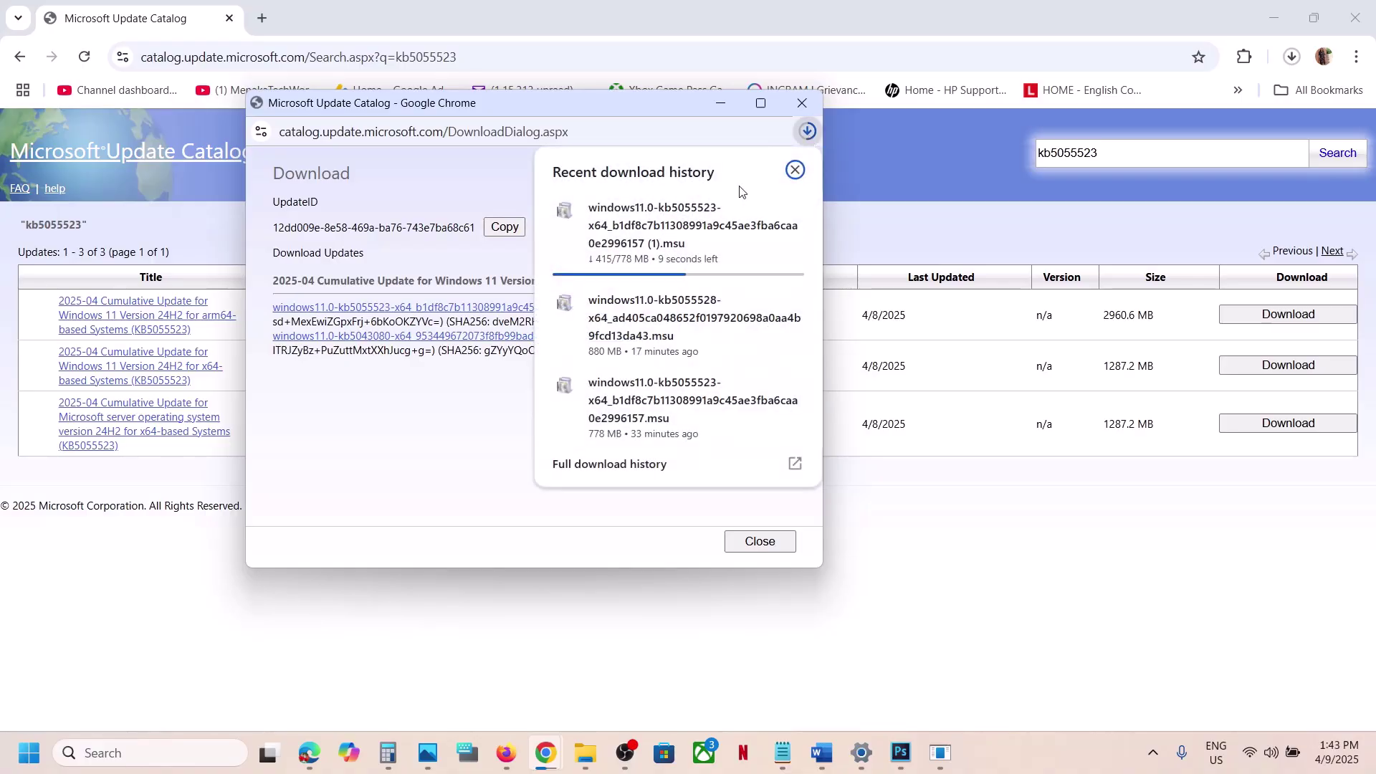
pyautogui.click(500, 283)
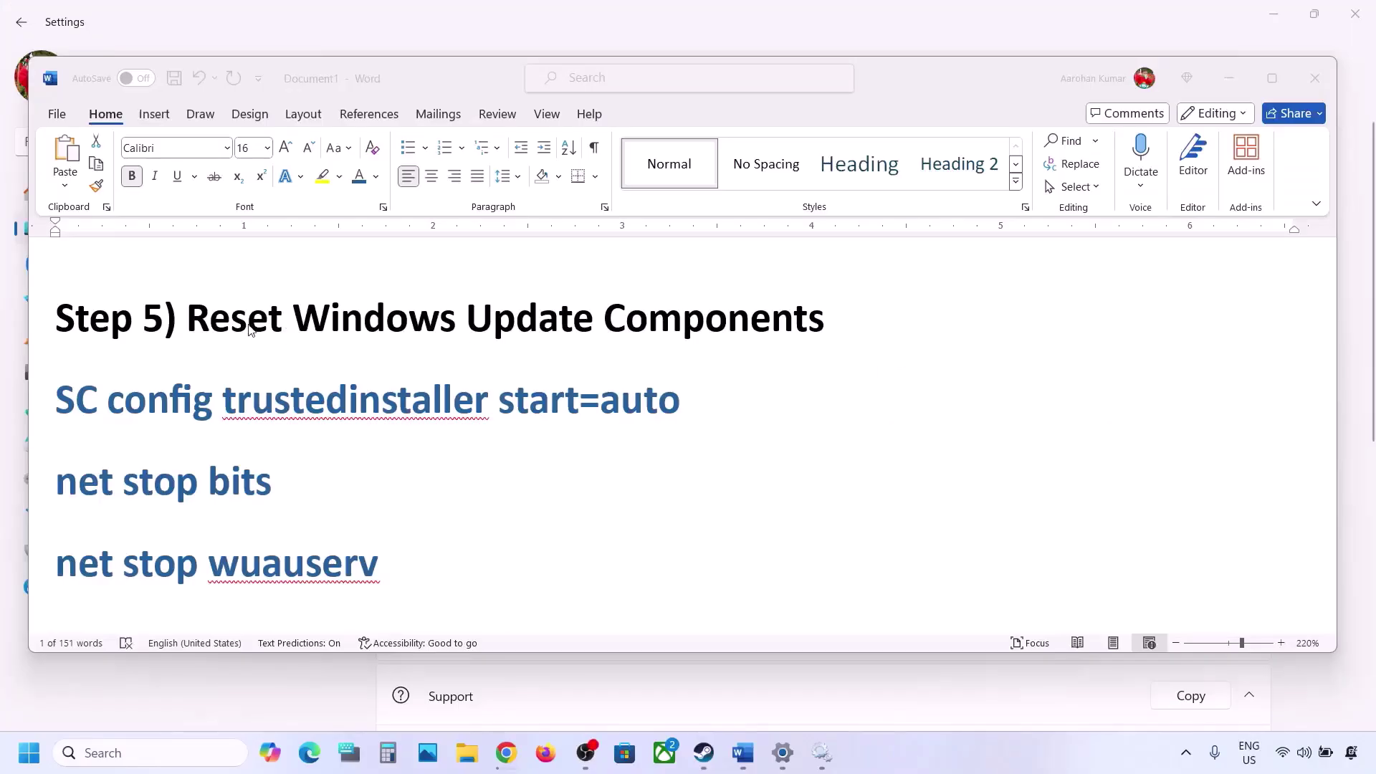
# Step: Copy Word's reset commands from SC config through net start appidsvc, and start a Notepad search
pyautogui.click(218, 328)
pyautogui.moveTo(188, 316); pyautogui.dragTo(59, 394)
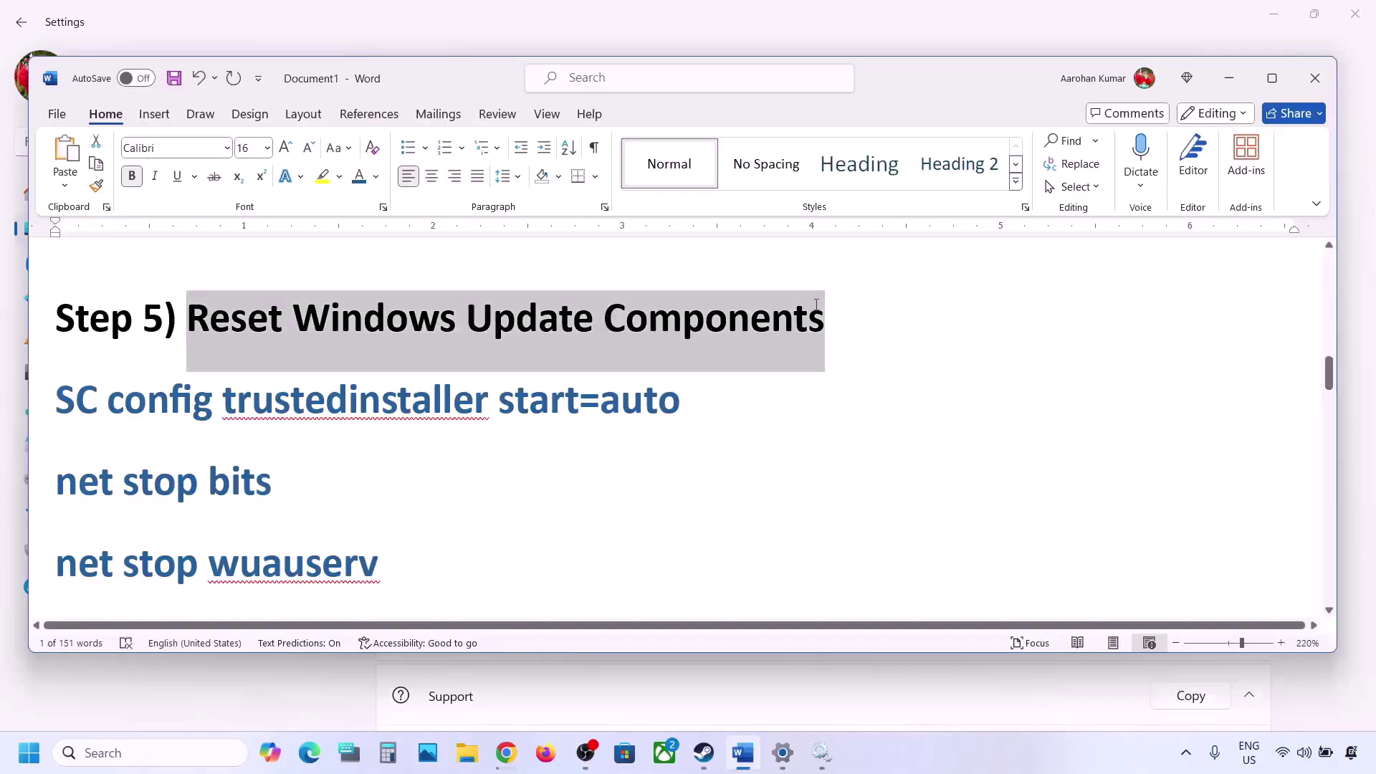
pyautogui.click(57, 394)
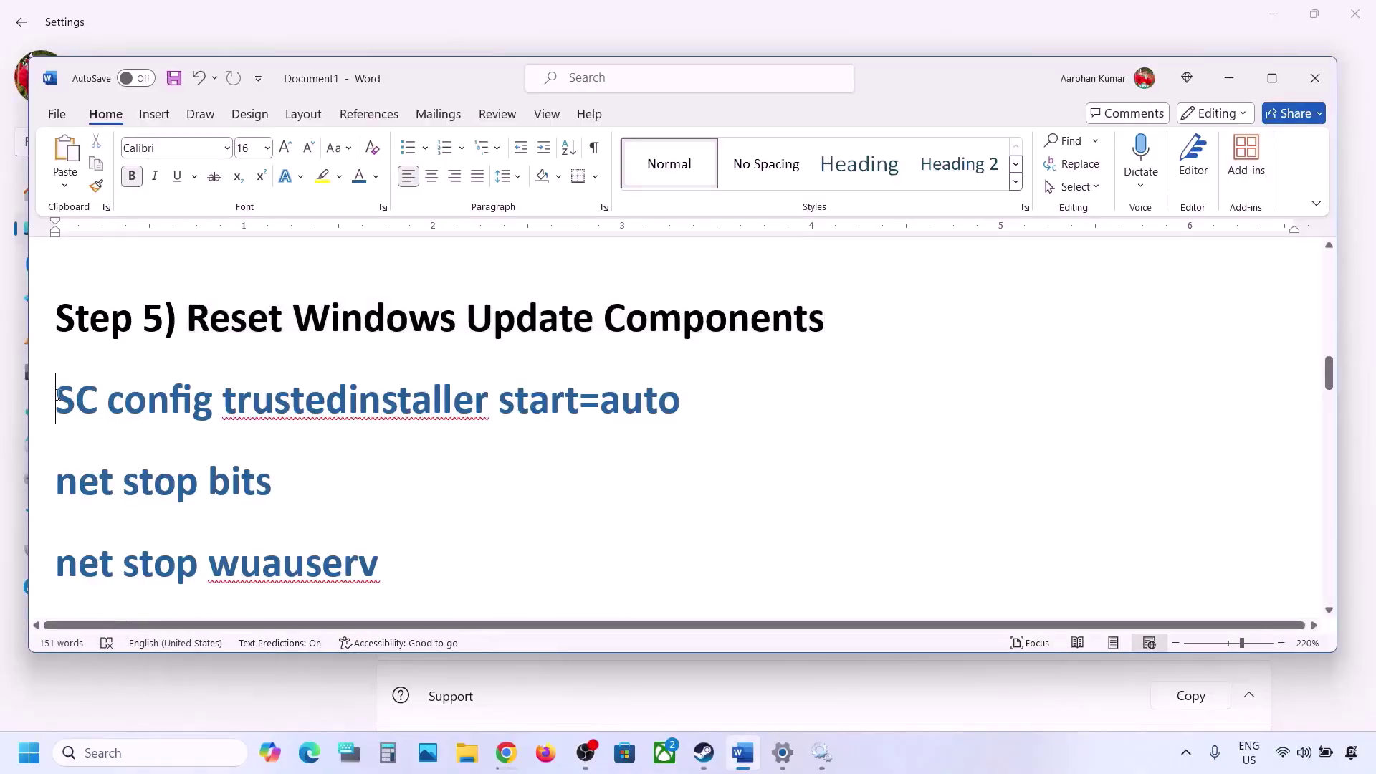
pyautogui.hotkey('shift', 'Down')
pyautogui.hotkey('shift', 'Down')
pyautogui.hotkey('shift', 'Down')
pyautogui.hotkey('shift', 'Down')
pyautogui.hotkey('shift', 'Down')
pyautogui.hotkey('shift', 'Down')
pyautogui.hotkey('shift', 'Down')
pyautogui.hotkey('shift', 'Down')
pyautogui.hotkey('shift', 'Down')
pyautogui.hotkey('shift', 'Down')
pyautogui.hotkey('shift', 'Down')
pyautogui.hotkey('shift', 'Down')
pyautogui.hotkey('shift', 'Down')
pyautogui.hotkey('shift', 'Down')
pyautogui.hotkey('shift', 'Down')
pyautogui.hotkey('shift', 'Down')
pyautogui.hotkey('shift', 'Down')
pyautogui.hotkey('shift', 'Down')
pyautogui.hotkey('shift', 'Down')
pyautogui.hotkey('shift', 'Down')
pyautogui.hotkey('shift', 'Down')
pyautogui.hotkey('shift', 'Down')
pyautogui.hotkey('shift', 'Down')
pyautogui.hotkey('shift', 'Down')
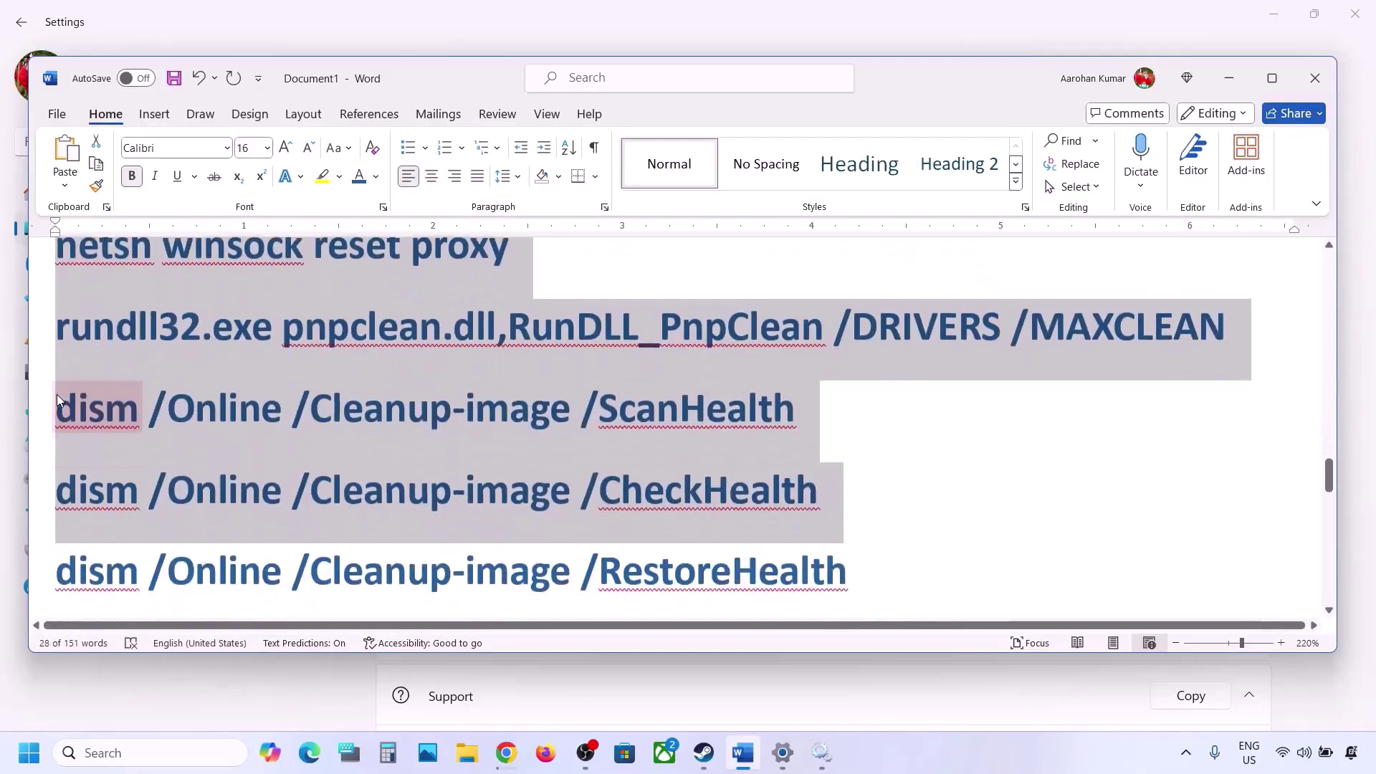
pyautogui.hotkey('shift', 'Up')
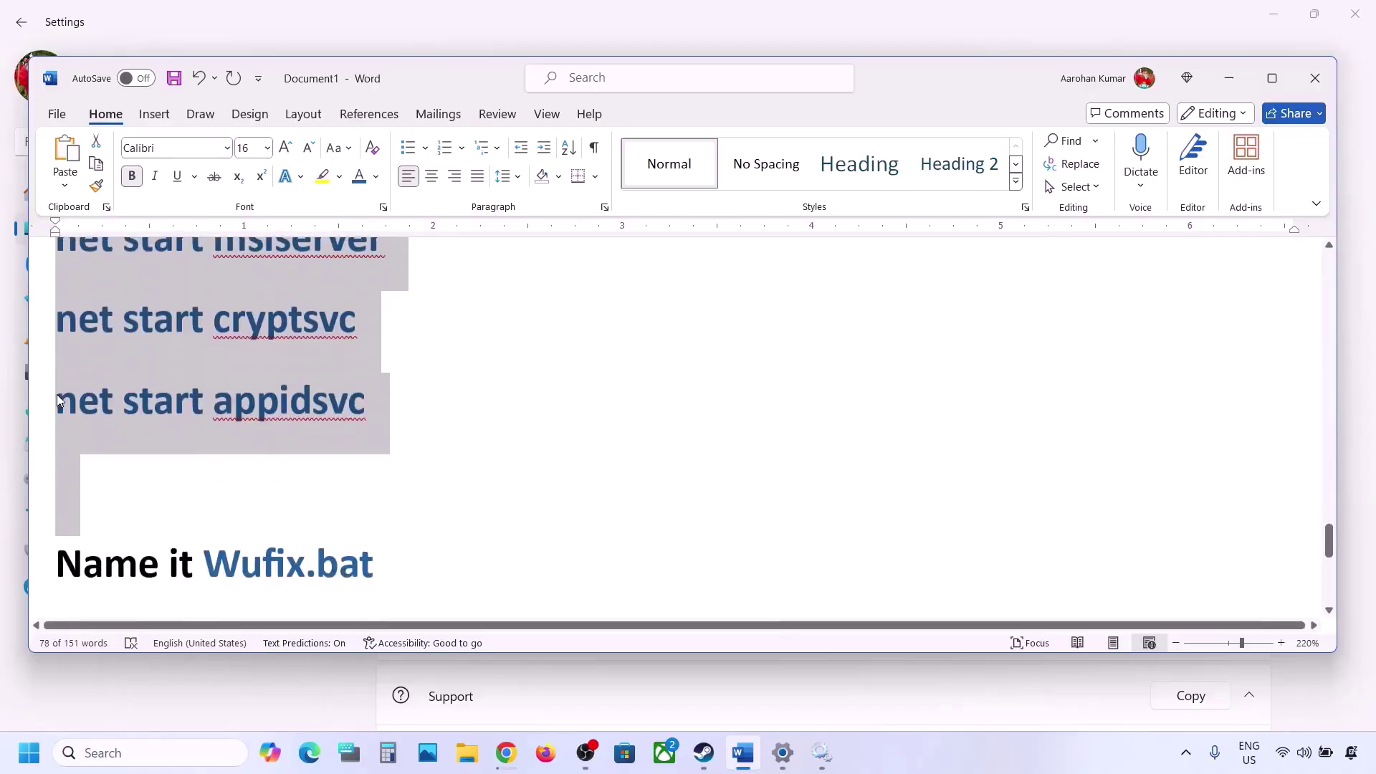
pyautogui.rightClick(196, 369)
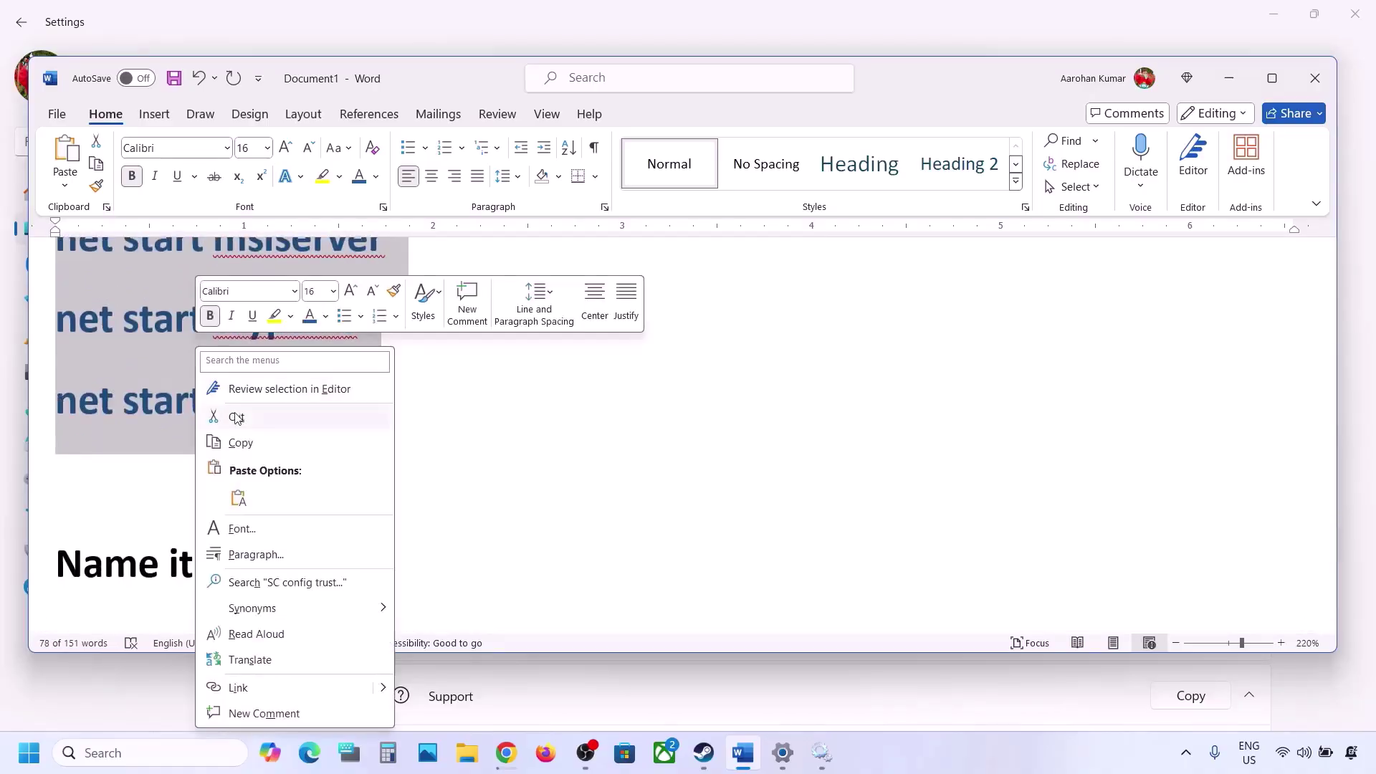
pyautogui.click(240, 443)
pyautogui.click(120, 746)
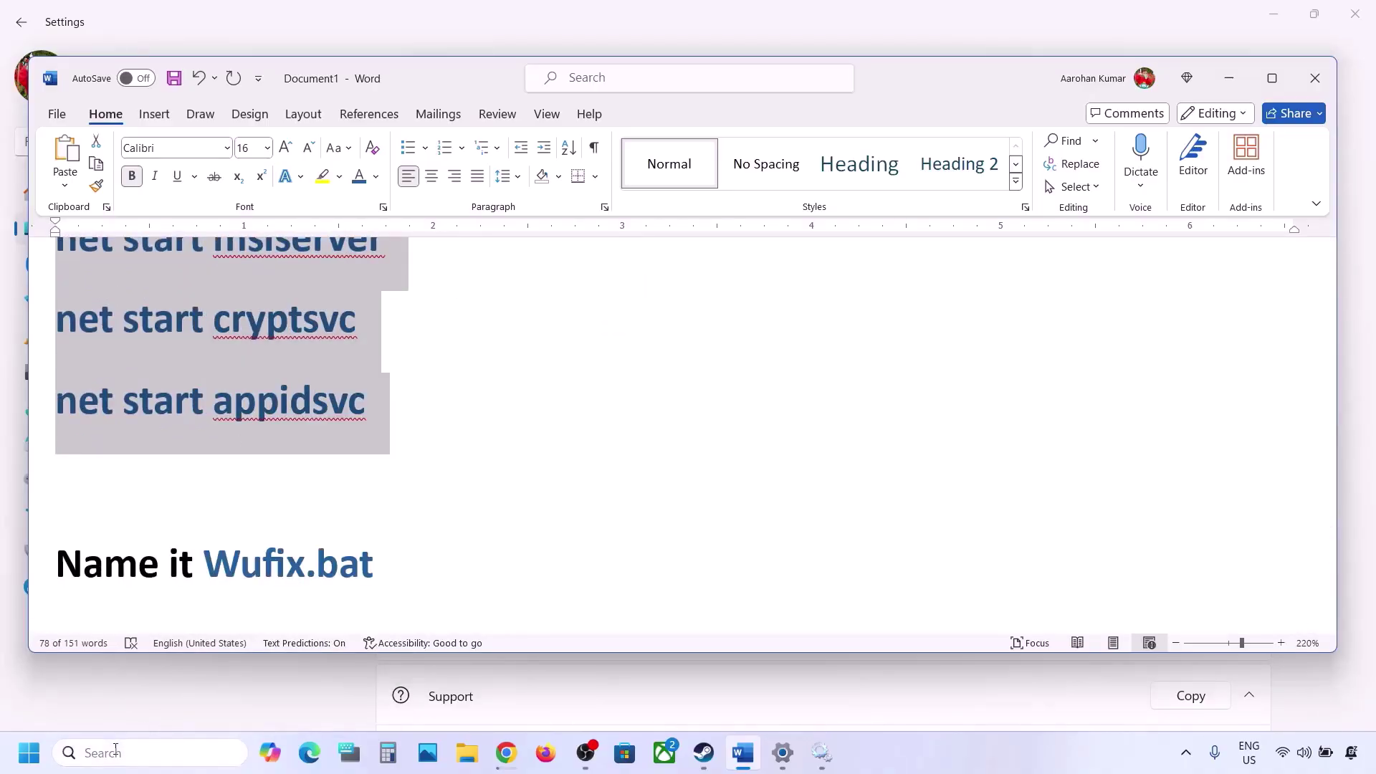
# Step: Launch Notepad via 'note' search and paste the copied reset commands
pyautogui.write('note')
pyautogui.press('Return')
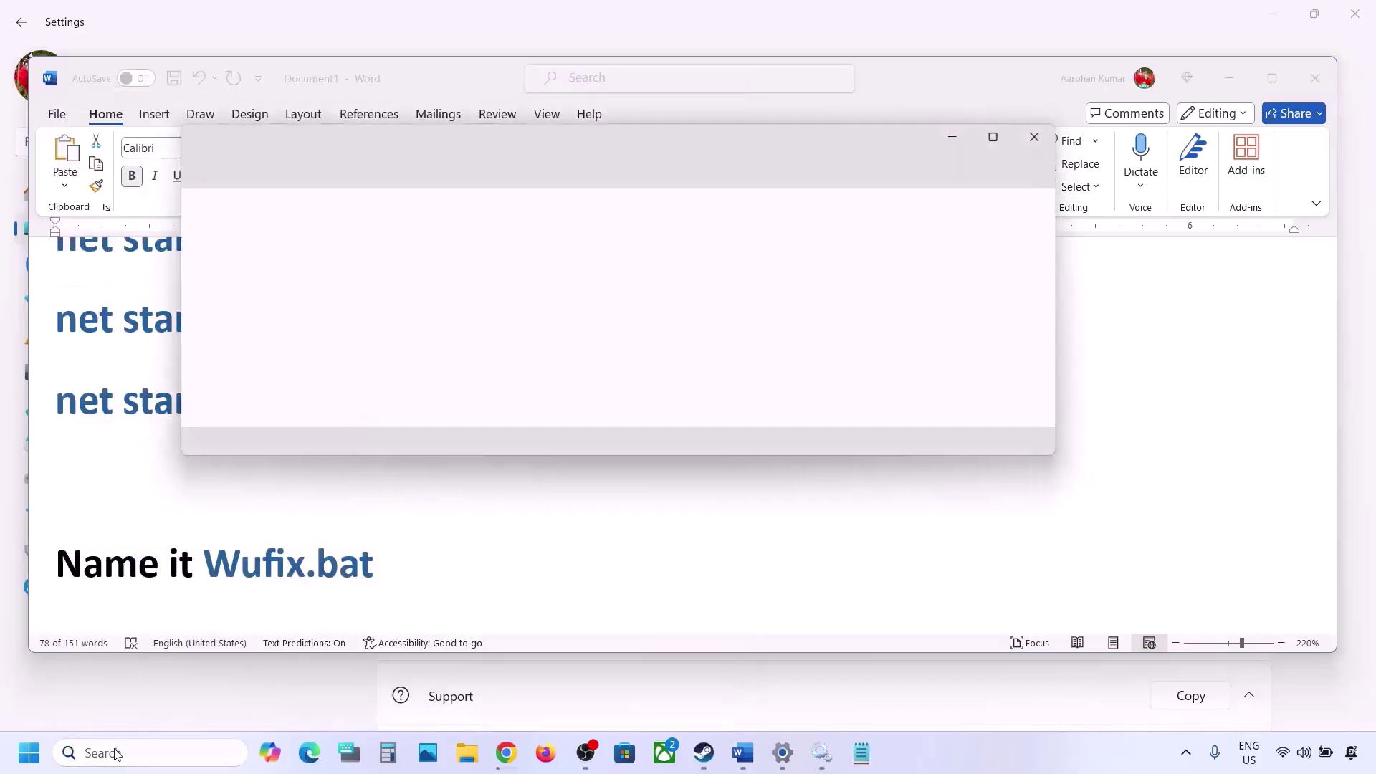
pyautogui.hotkey('ctrl', 'v')
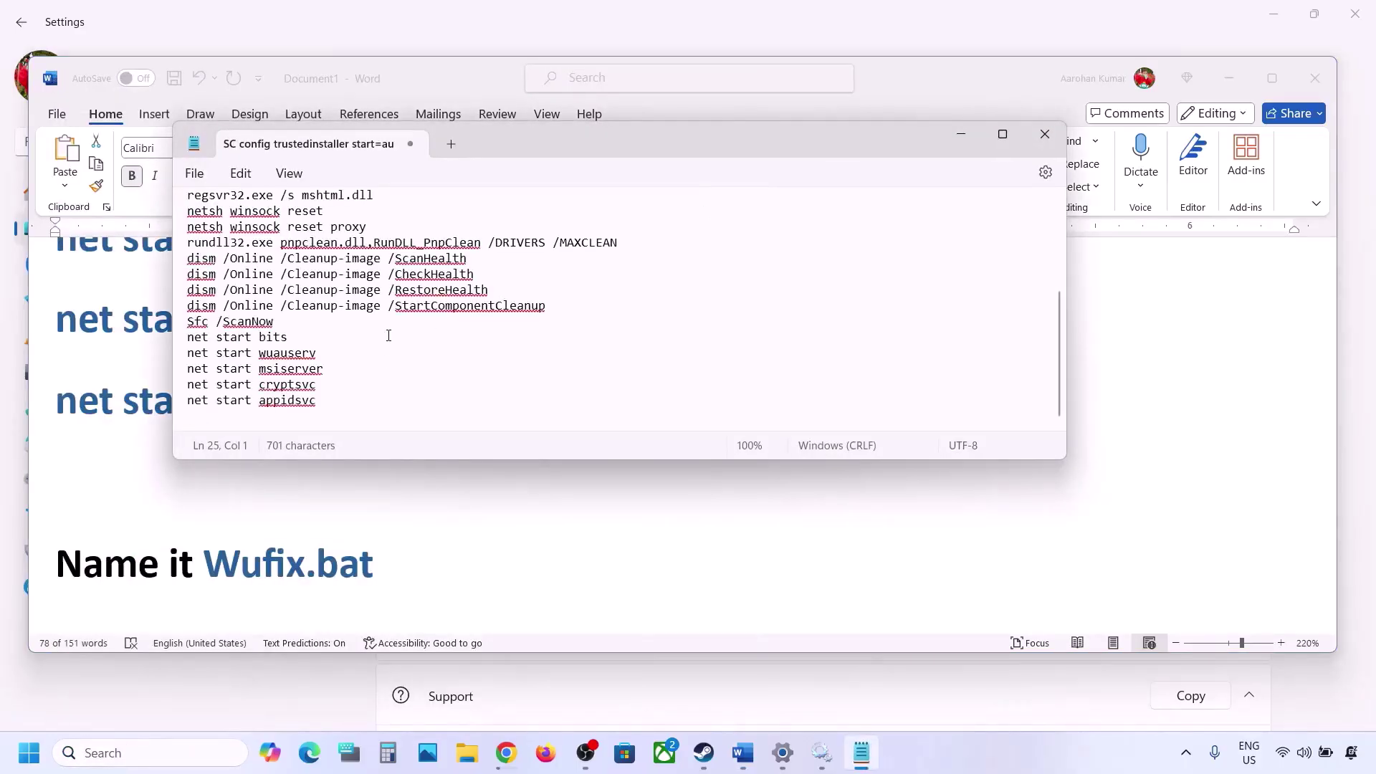
pyautogui.scroll(4, 389, 336)
# Step: Save the script to the Desktop as Wufix.bat with type All files, then close Notepad
pyautogui.click(194, 176)
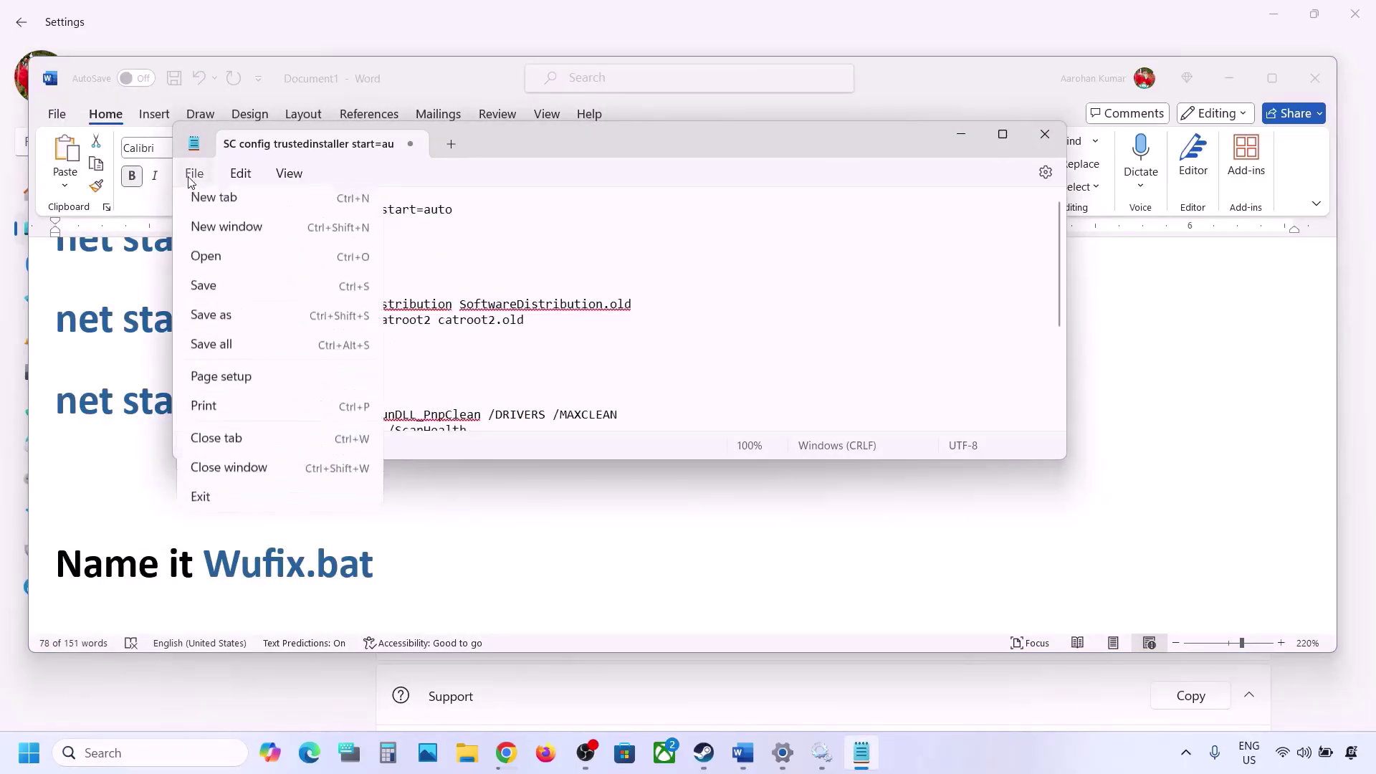
pyautogui.click(229, 324)
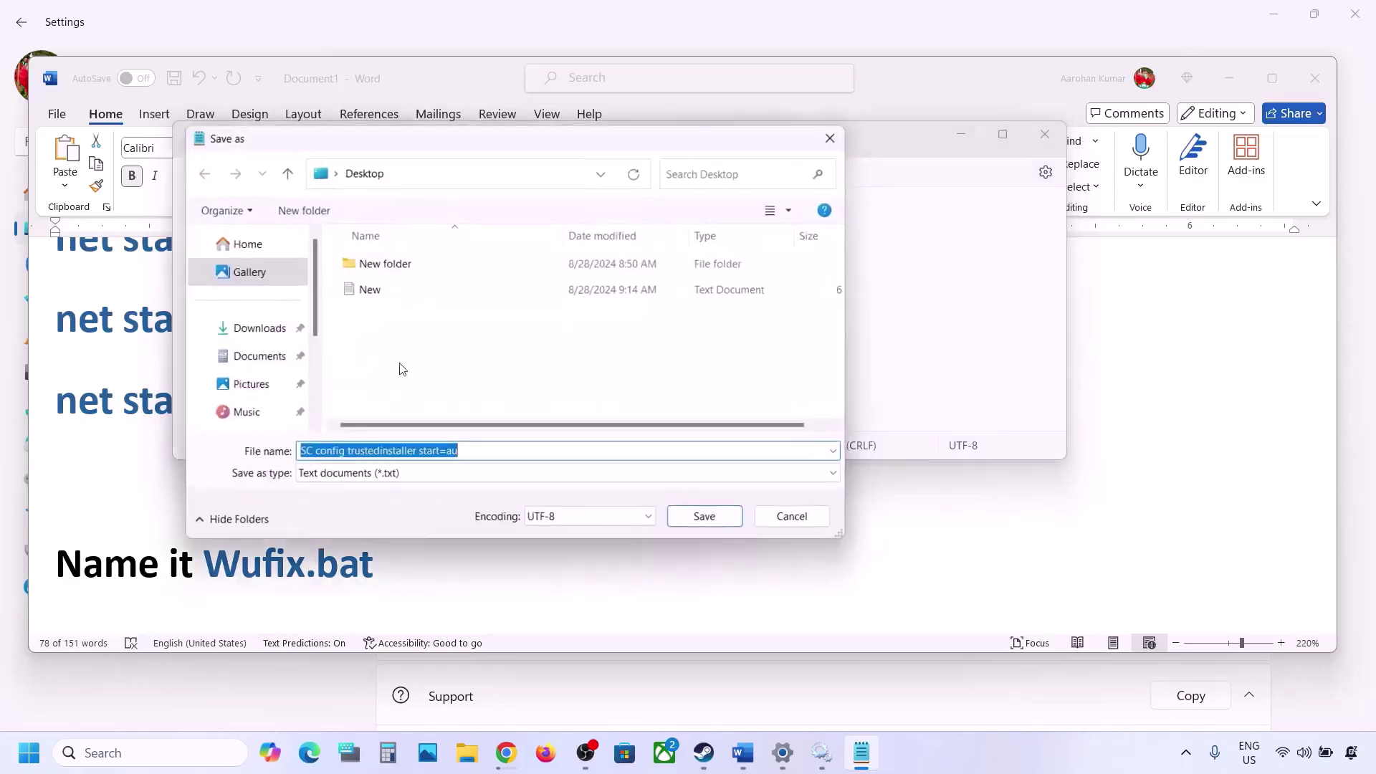
pyautogui.click(188, 583)
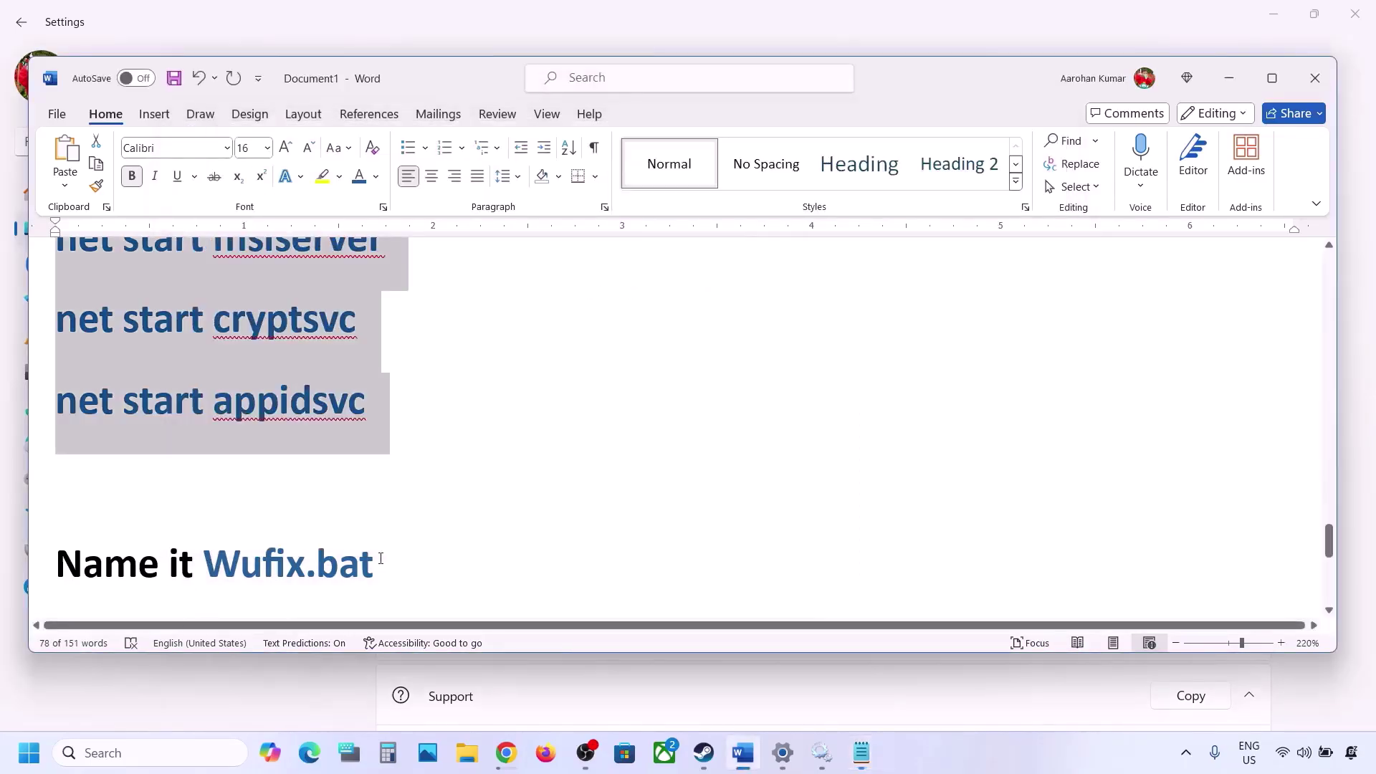
pyautogui.moveTo(381, 559); pyautogui.dragTo(242, 560)
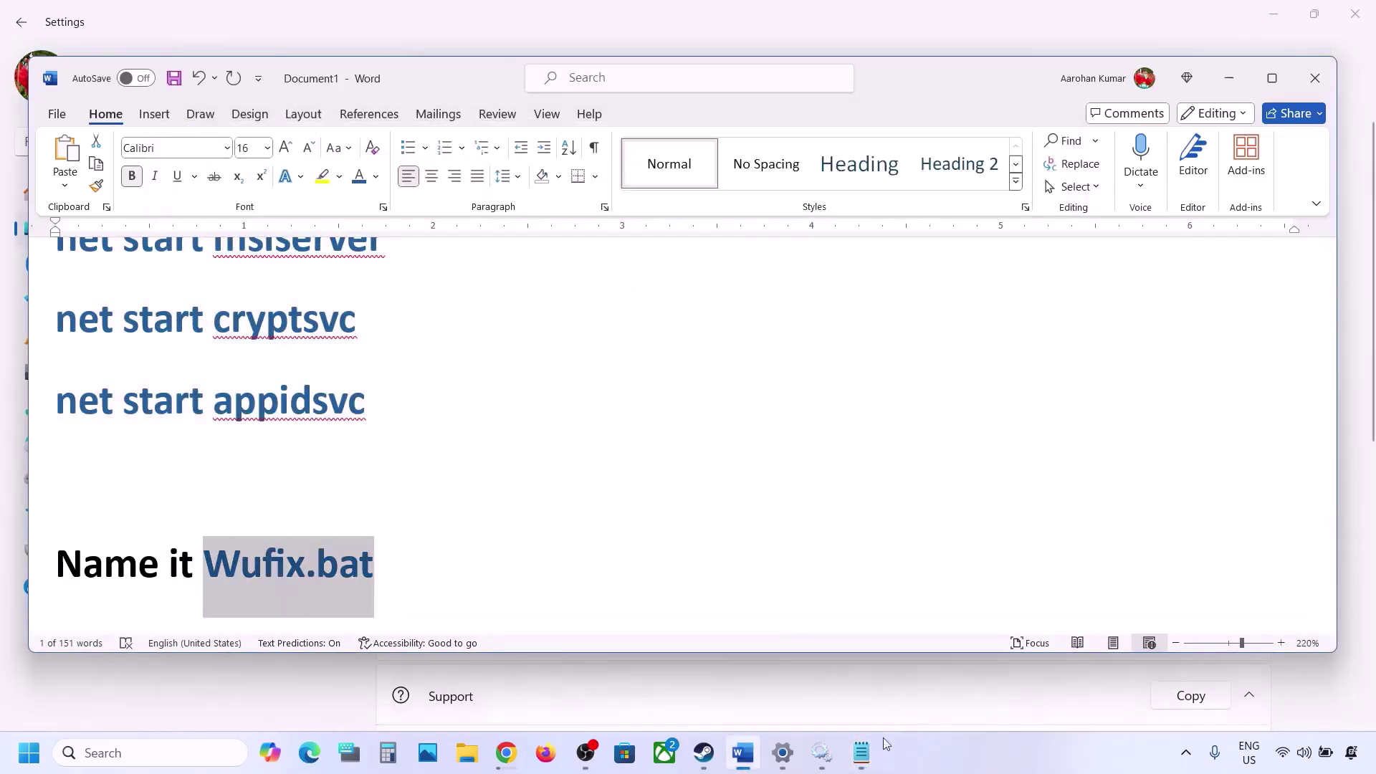
pyautogui.click(861, 753)
pyautogui.hotkey('ctrl', 'v')
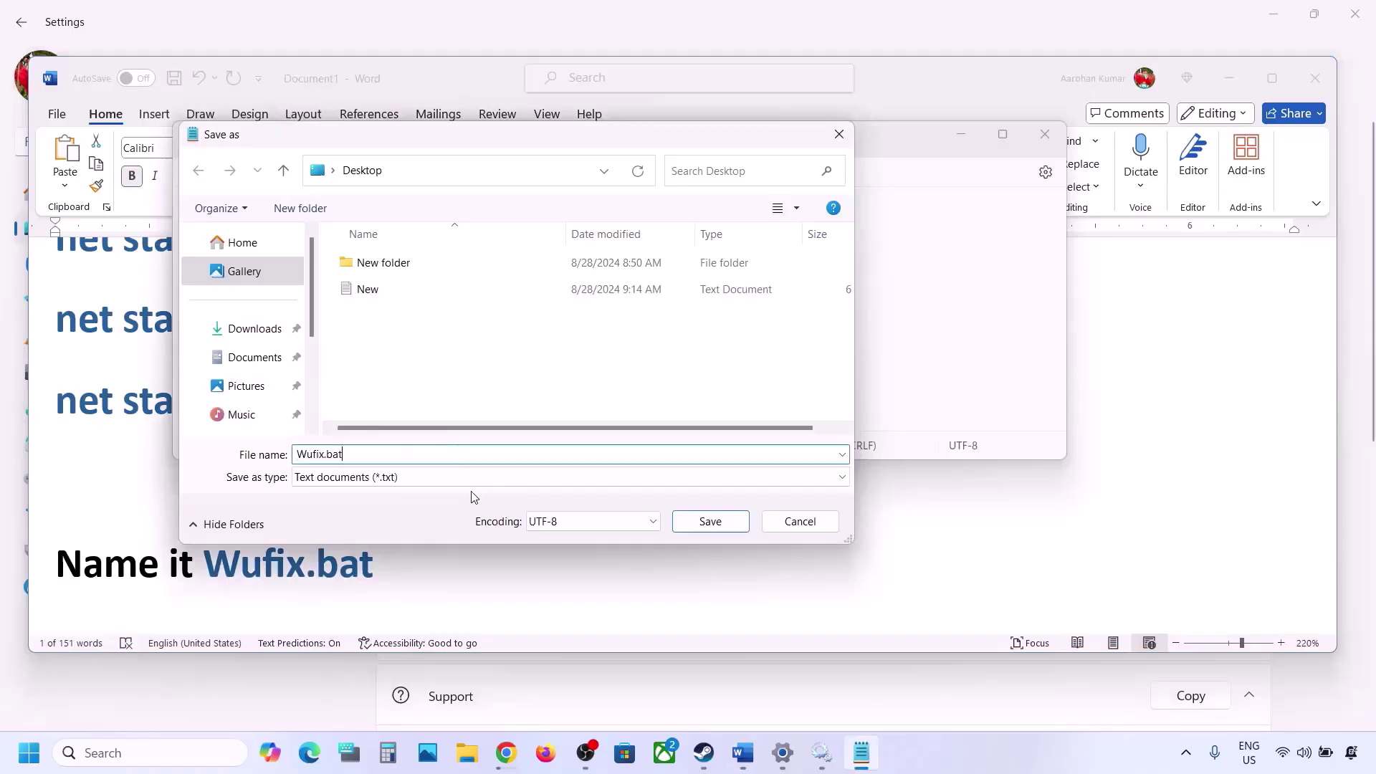
pyautogui.moveTo(368, 460); pyautogui.dragTo(293, 456)
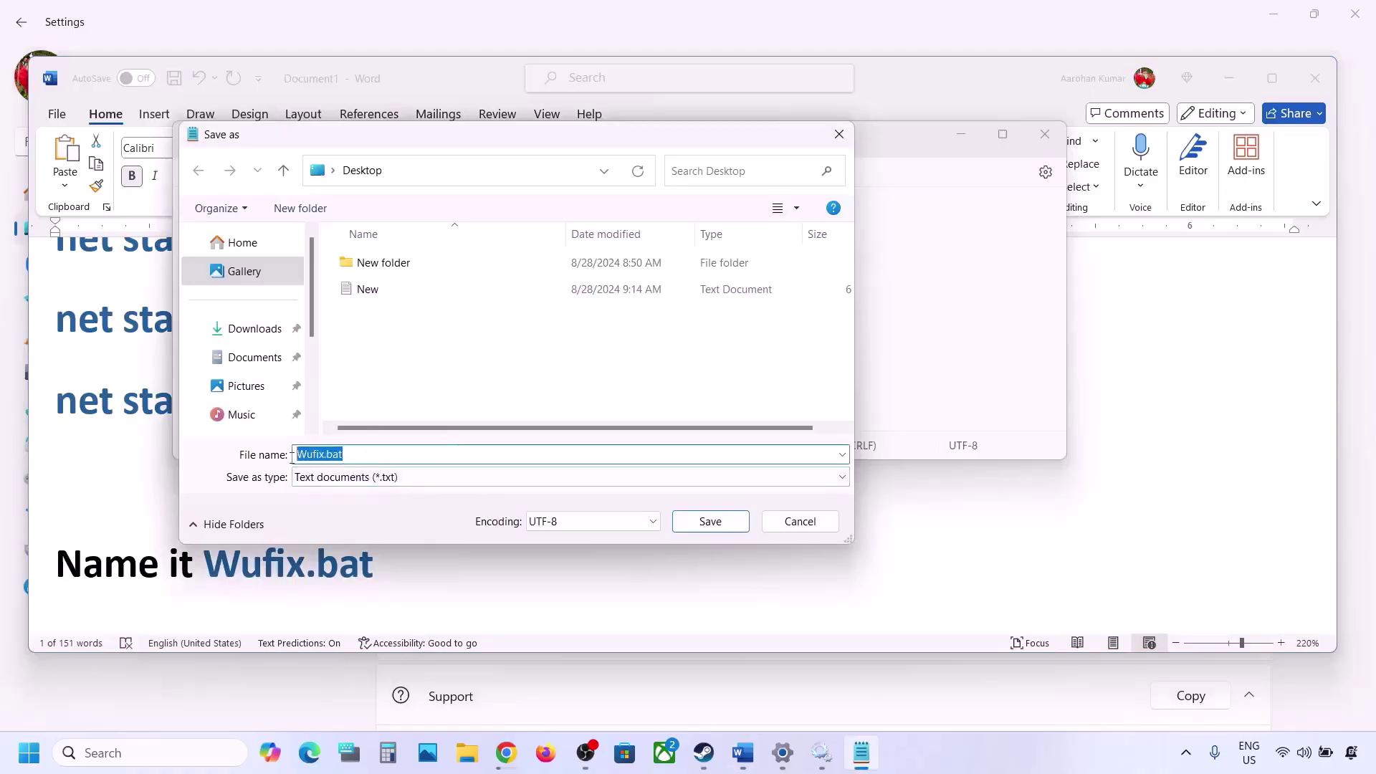
pyautogui.click(322, 477)
pyautogui.click(356, 508)
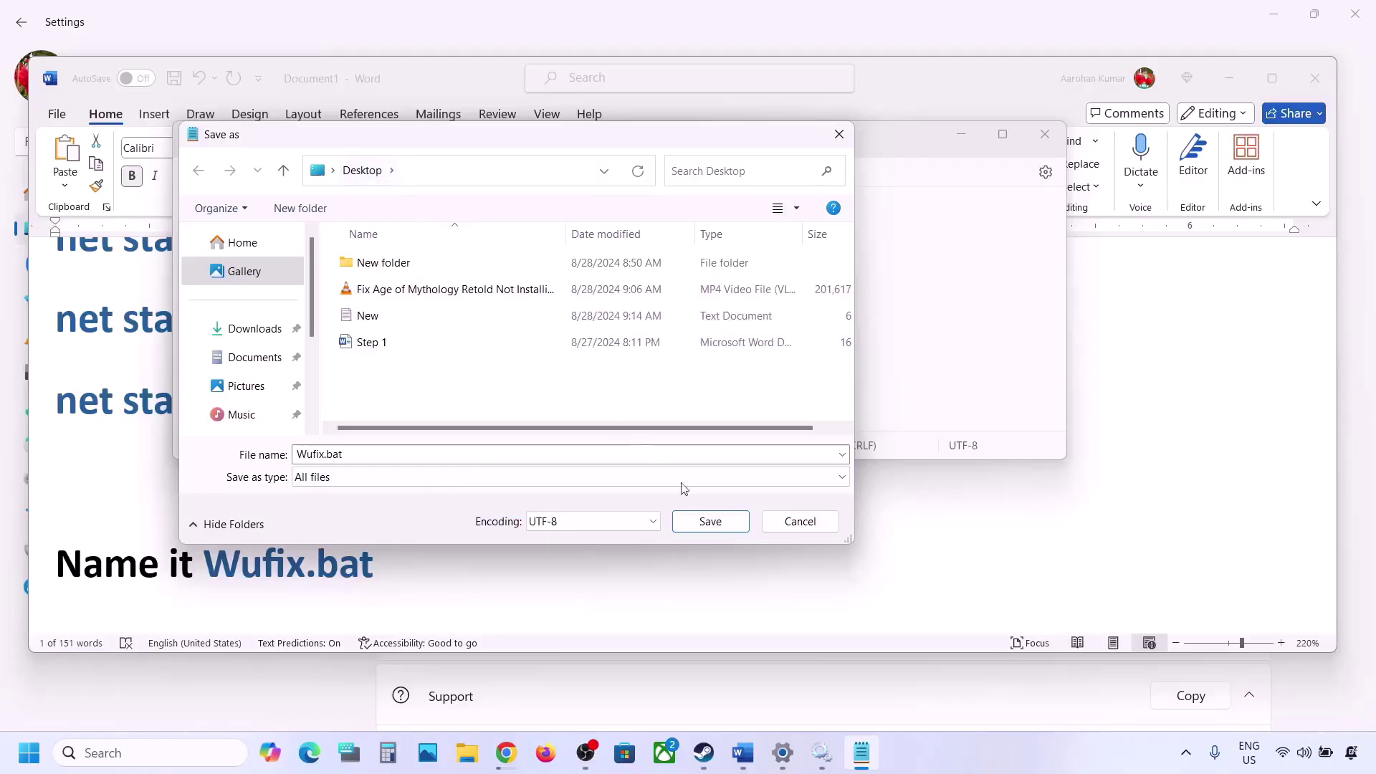
pyautogui.click(708, 521)
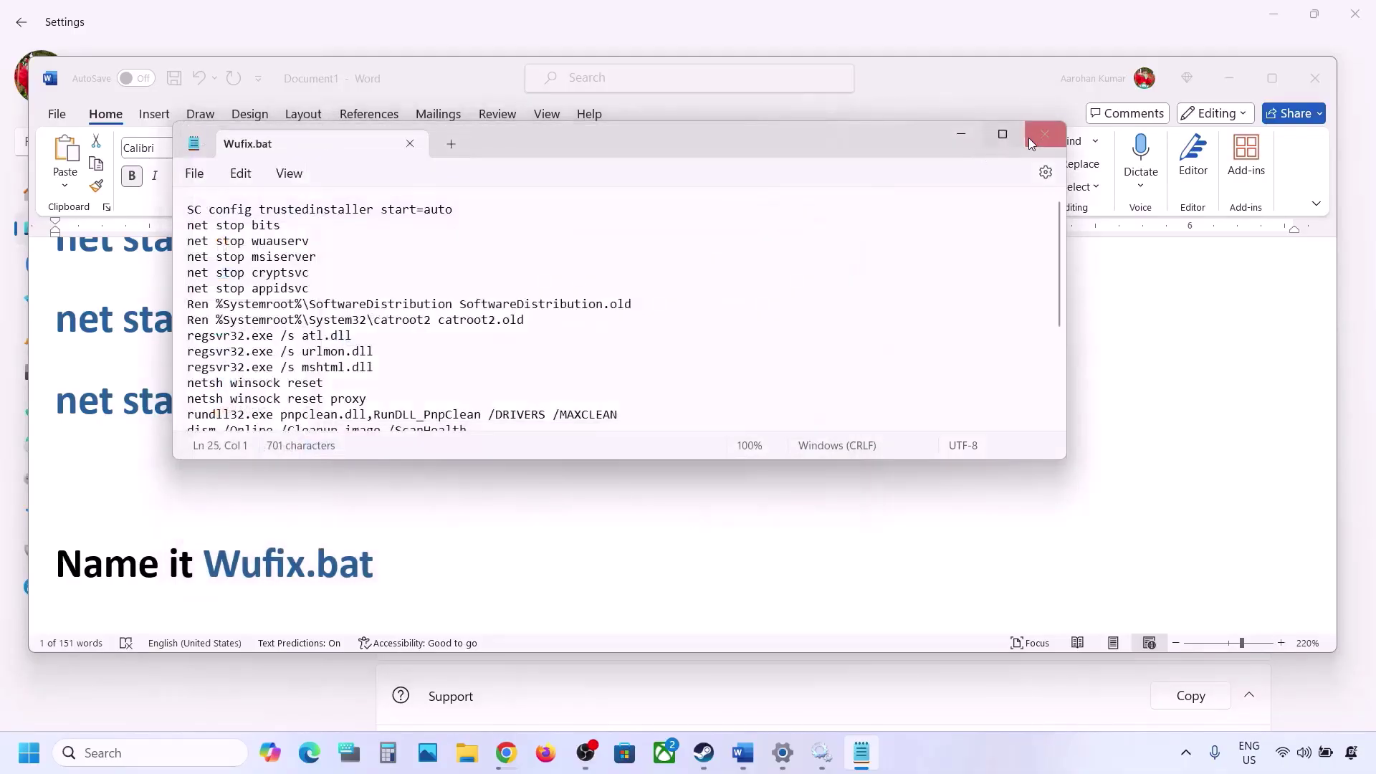
pyautogui.click(1030, 139)
# Step: Run Wufix.bat from the desktop as administrator, resetting Winsock and starting DISM ScanHealth
pyautogui.press('super+d')
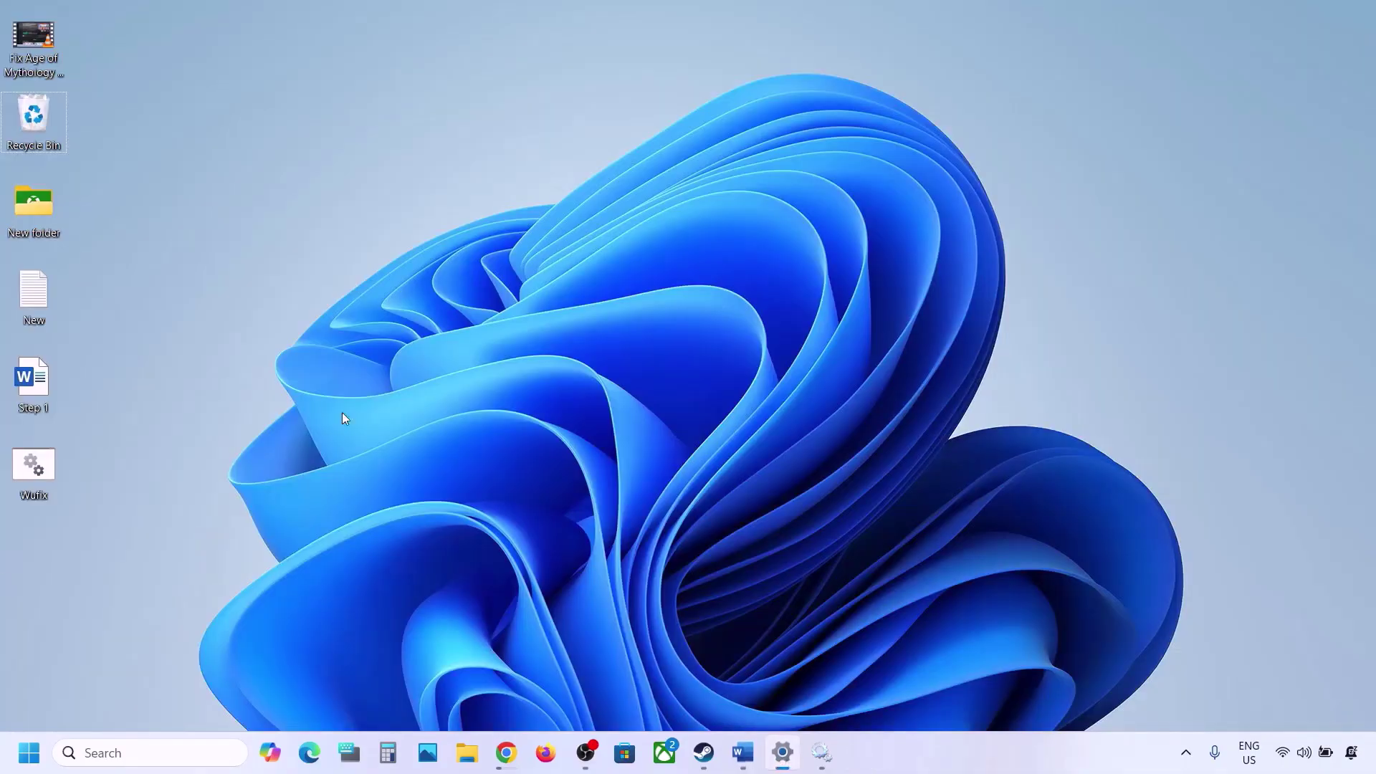
pyautogui.click(35, 476)
pyautogui.doubleClick(40, 479)
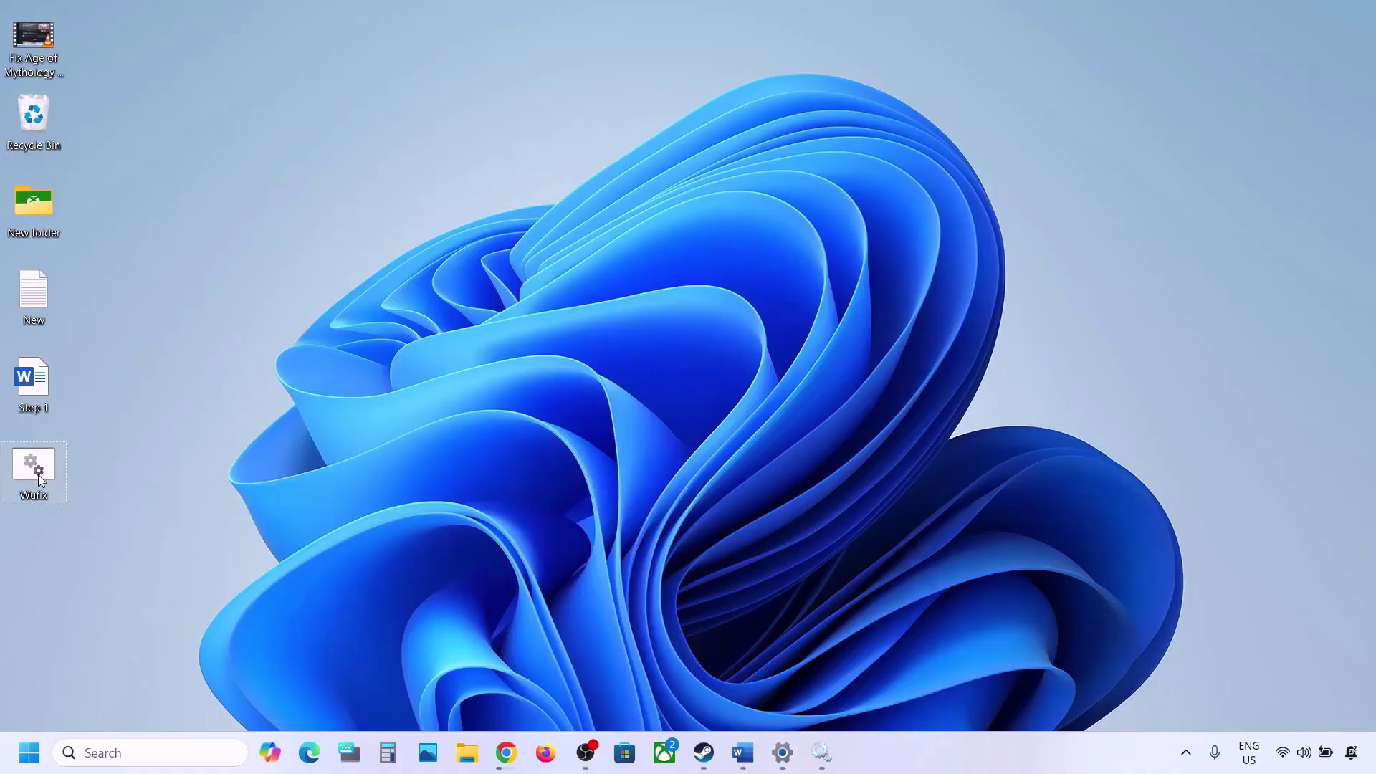
pyautogui.rightClick(39, 479)
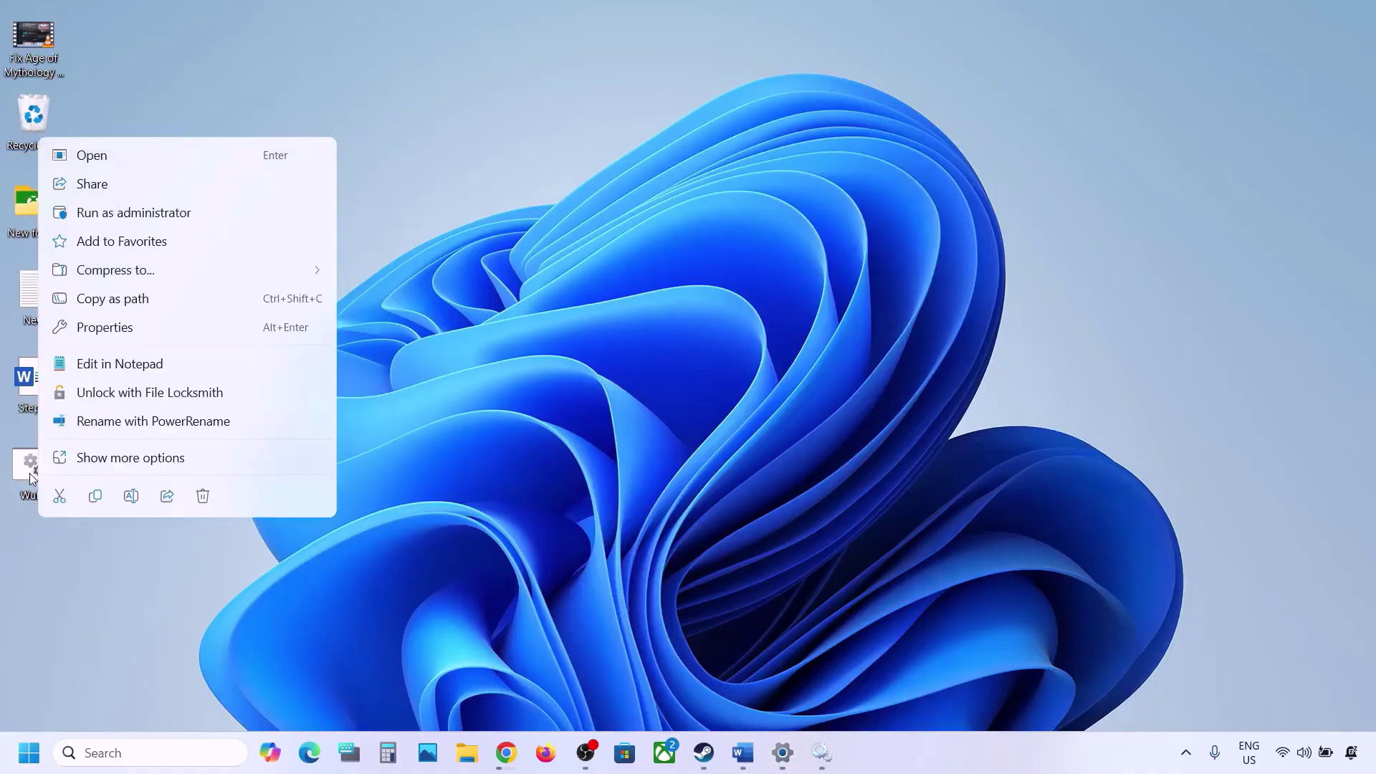
pyautogui.click(139, 213)
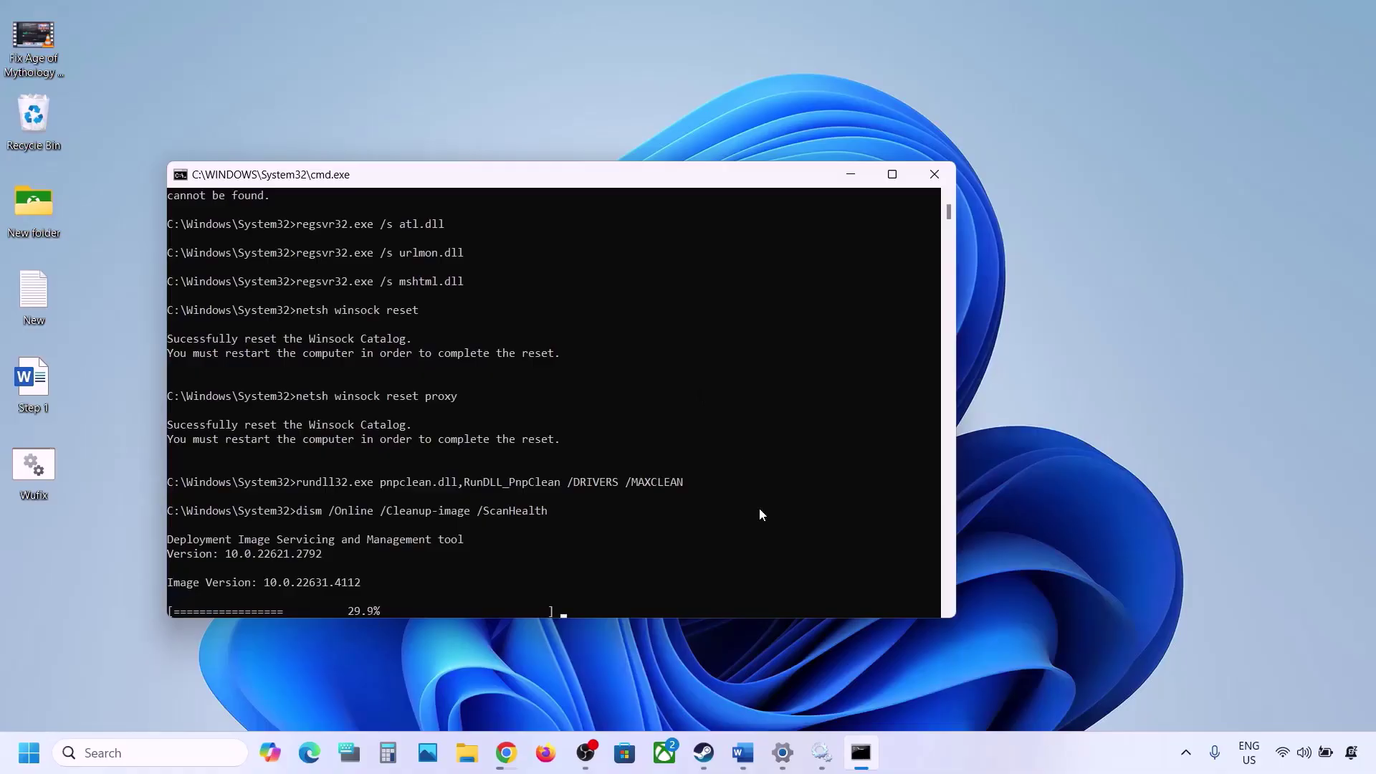
pyautogui.click(742, 753)
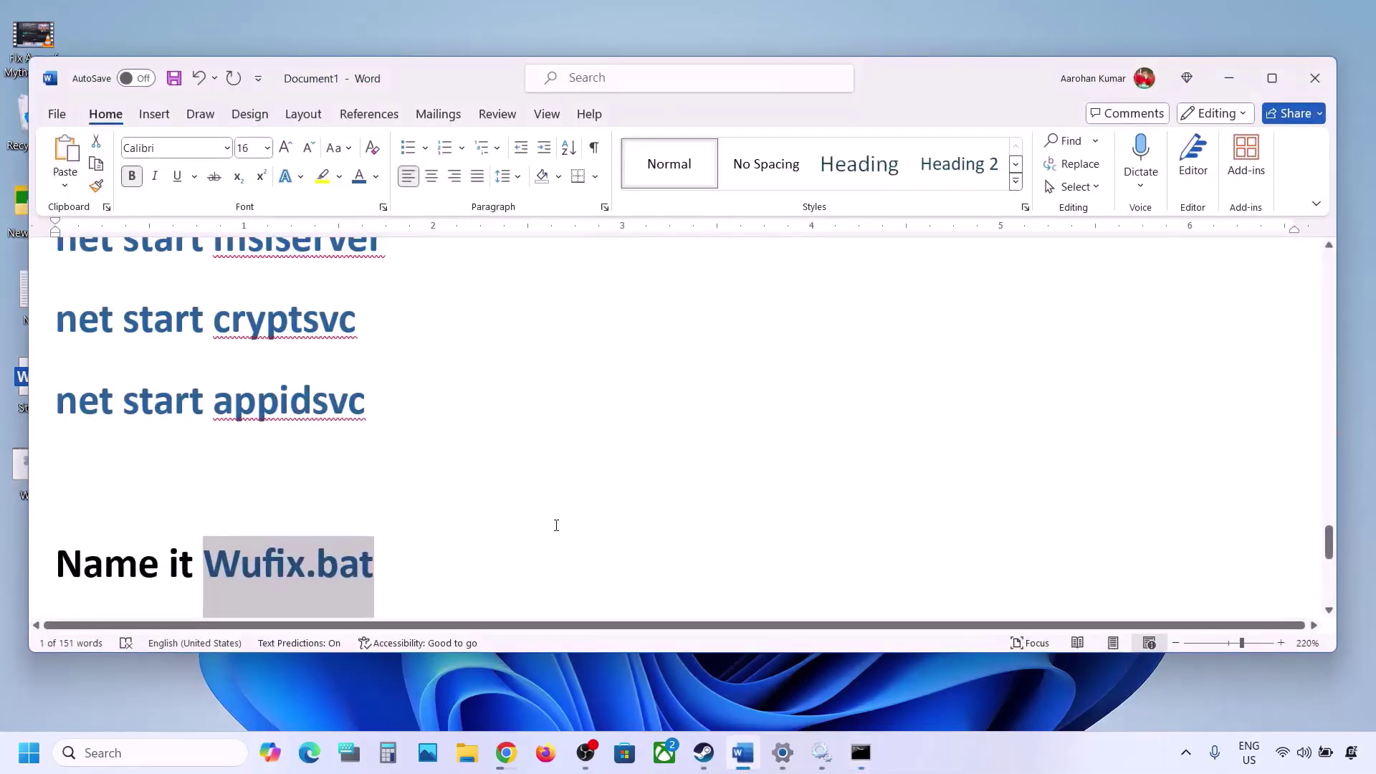
# Step: Select Word's Step 6 Use Media Creation Tool heading and its Windows 11 download link
pyautogui.scroll(-3, 556, 526)
pyautogui.scroll(-3, 556, 525)
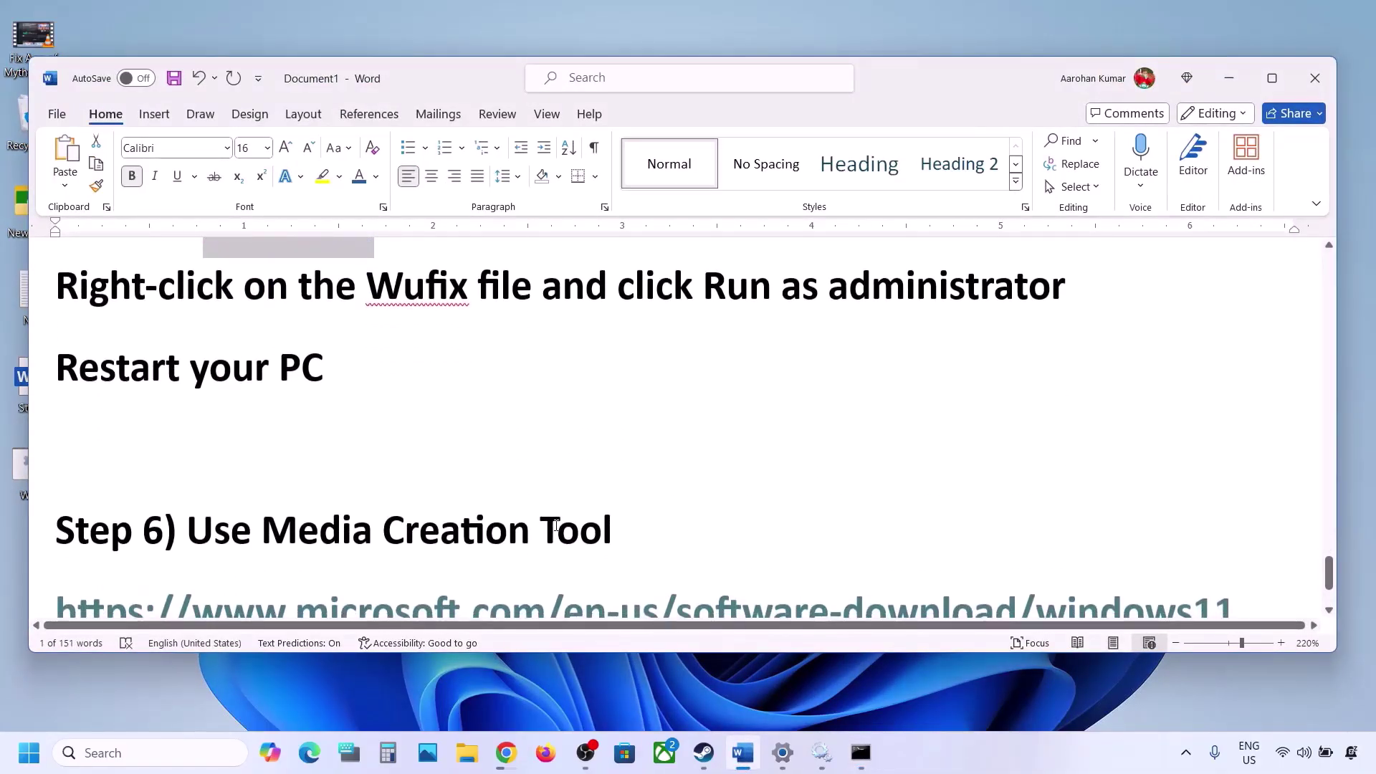
pyautogui.scroll(-2, 556, 526)
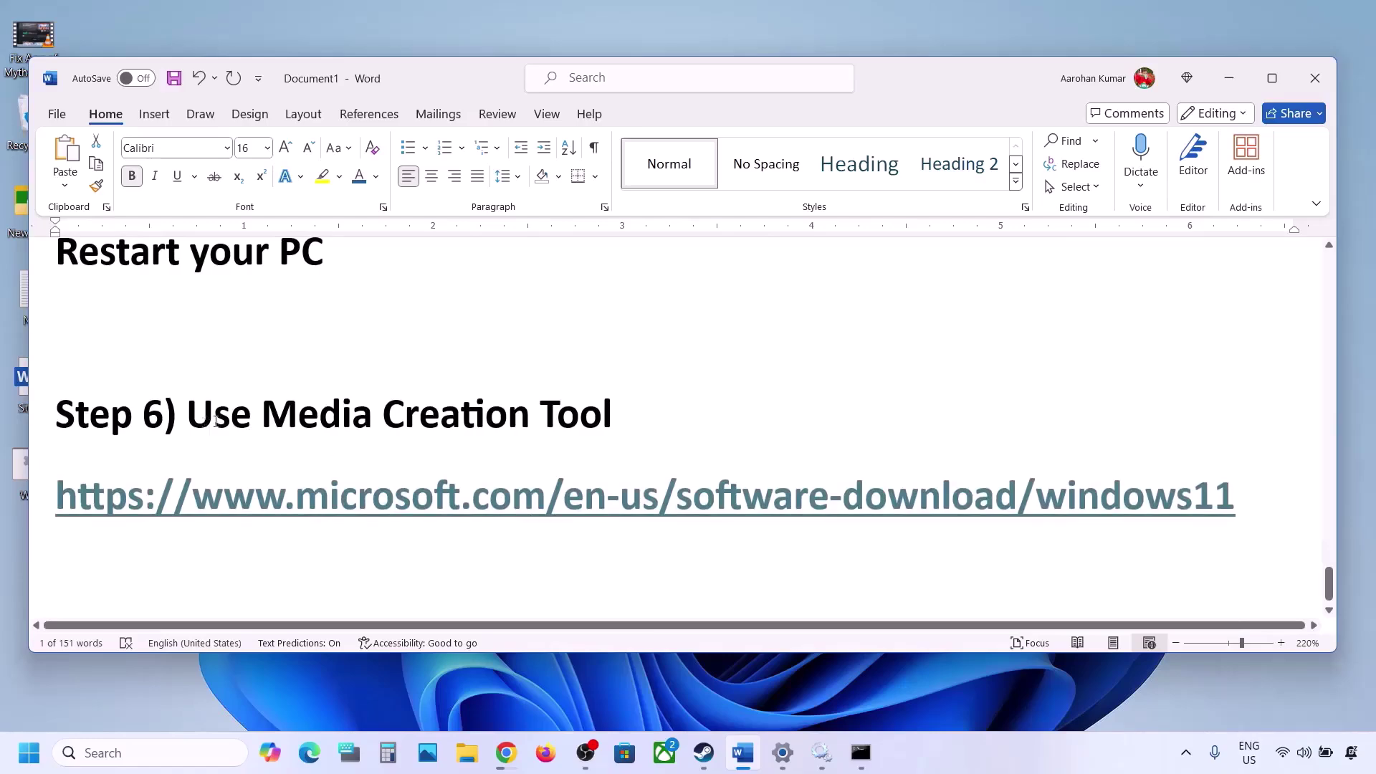
pyautogui.moveTo(215, 421); pyautogui.dragTo(595, 431)
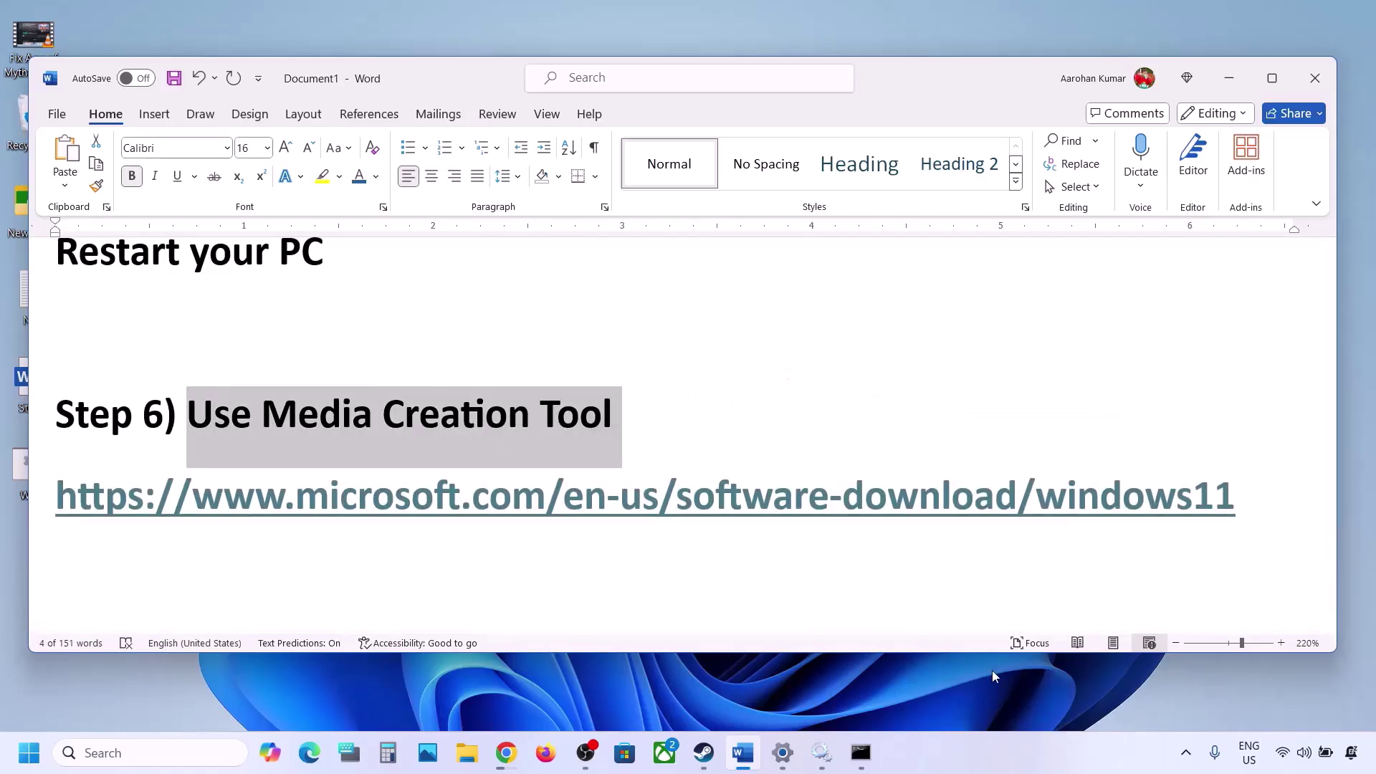
pyautogui.moveTo(1271, 495); pyautogui.dragTo(55, 501)
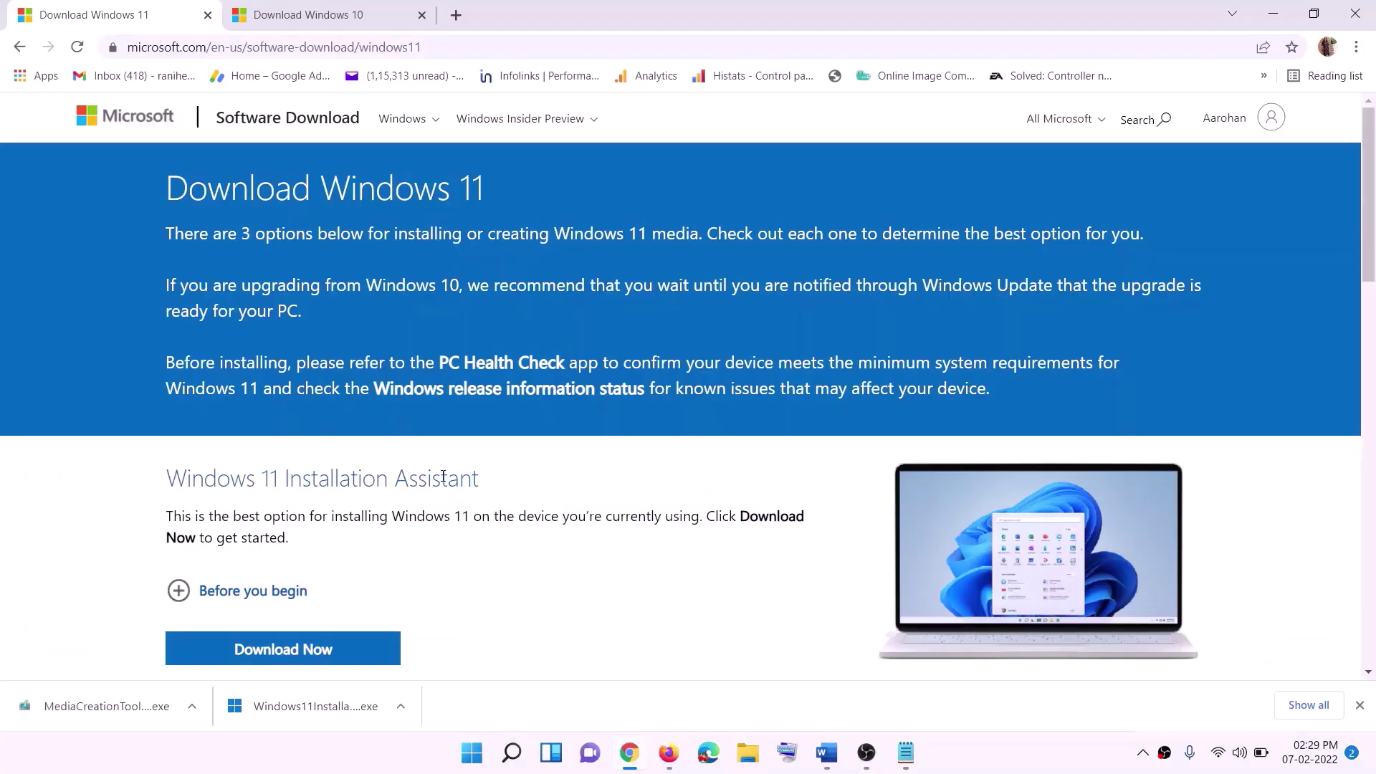
pyautogui.scroll(-5, 502, 430)
pyautogui.moveTo(378, 479); pyautogui.dragTo(281, 479)
pyautogui.scroll(-1, 281, 424)
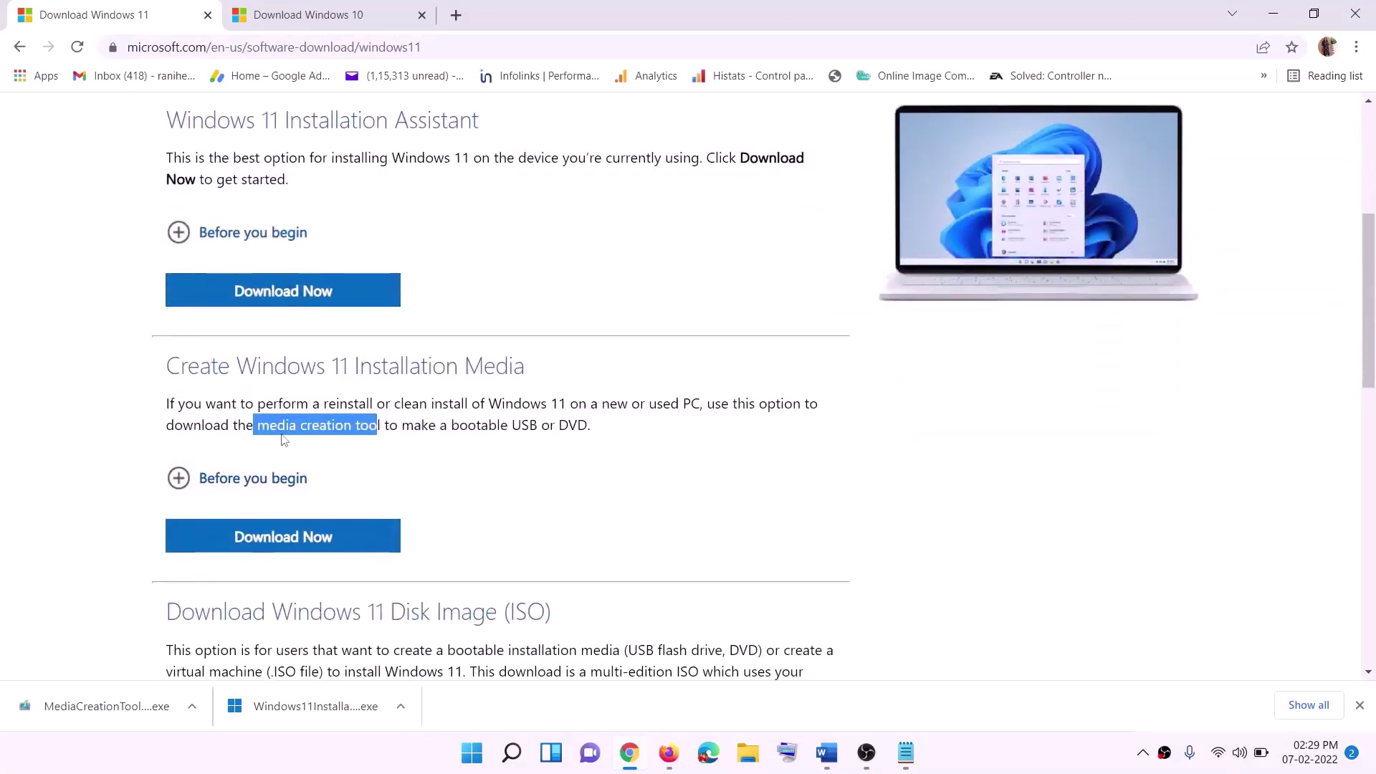
# Step: Download MediaCreationTool.exe for Windows 11 installation media and run it with administrator approval
pyautogui.moveTo(258, 425); pyautogui.dragTo(398, 425)
pyautogui.click(273, 545)
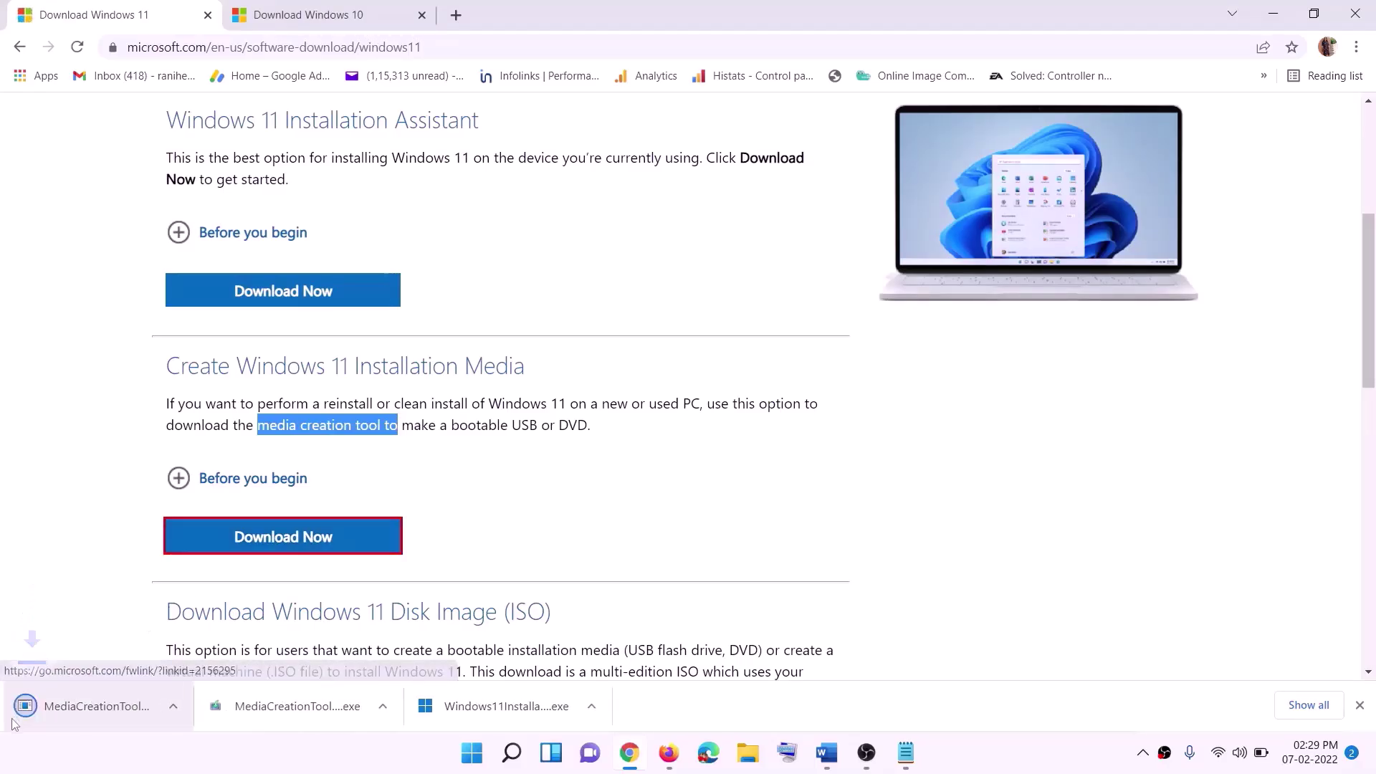
pyautogui.click(123, 710)
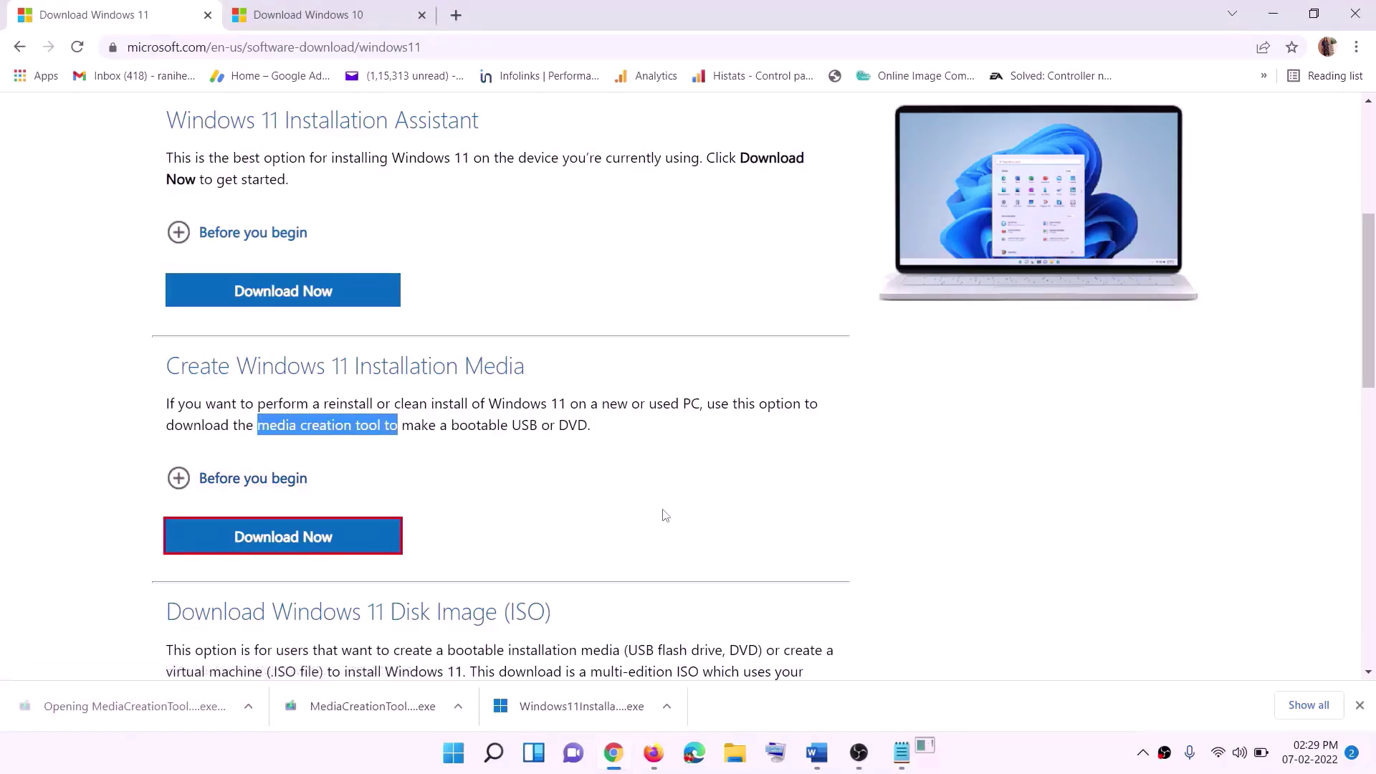
pyautogui.click(599, 522)
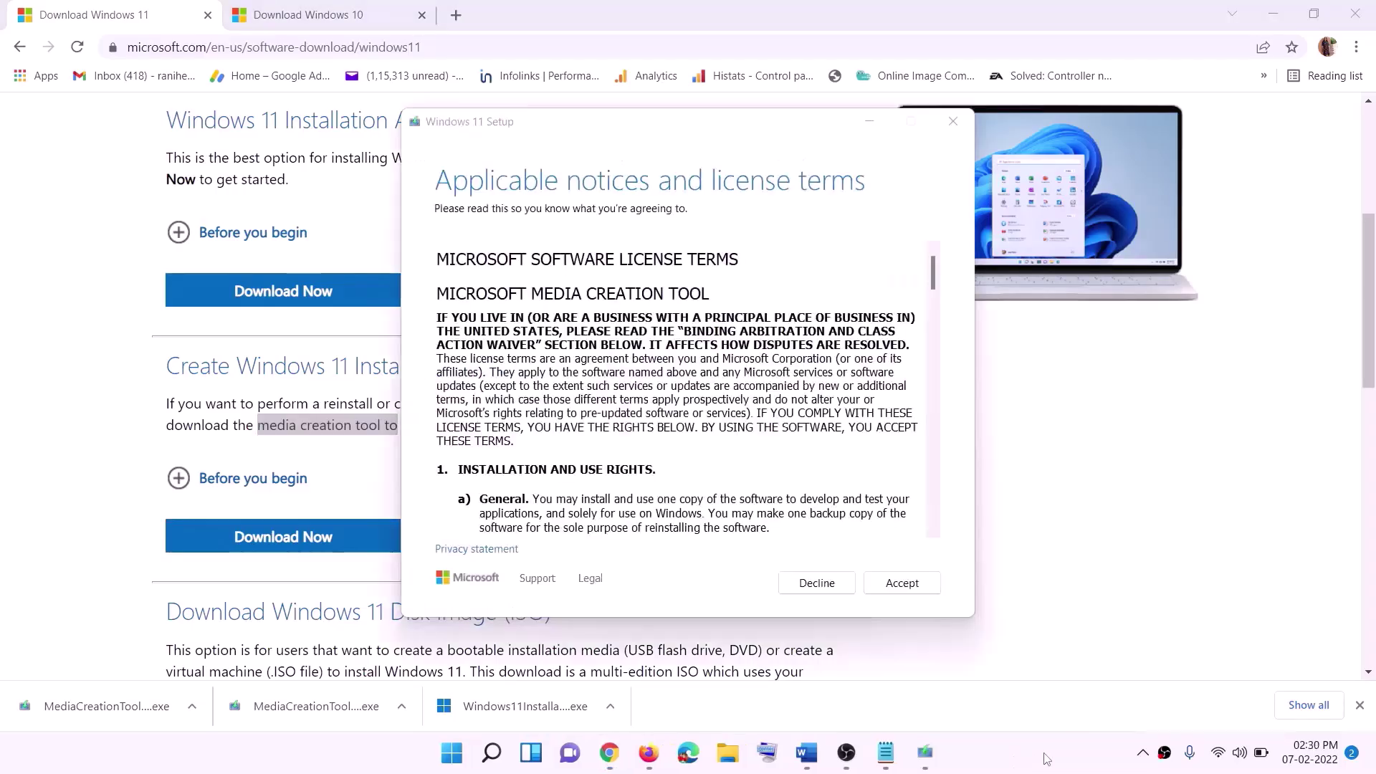
# Step: Accept the licence, keep the recommended edition, and save the ISO file as 'Windows' on the Desktop
pyautogui.click(896, 583)
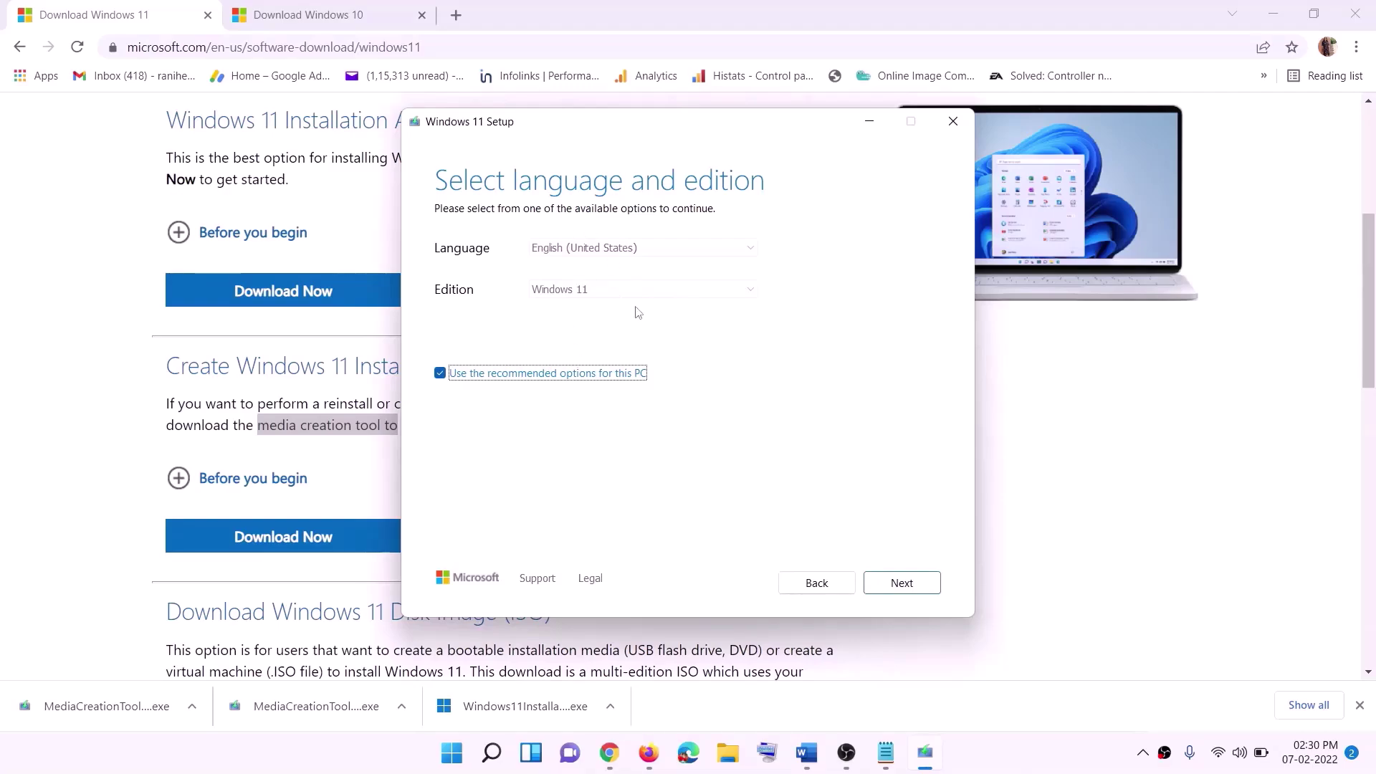
pyautogui.click(896, 582)
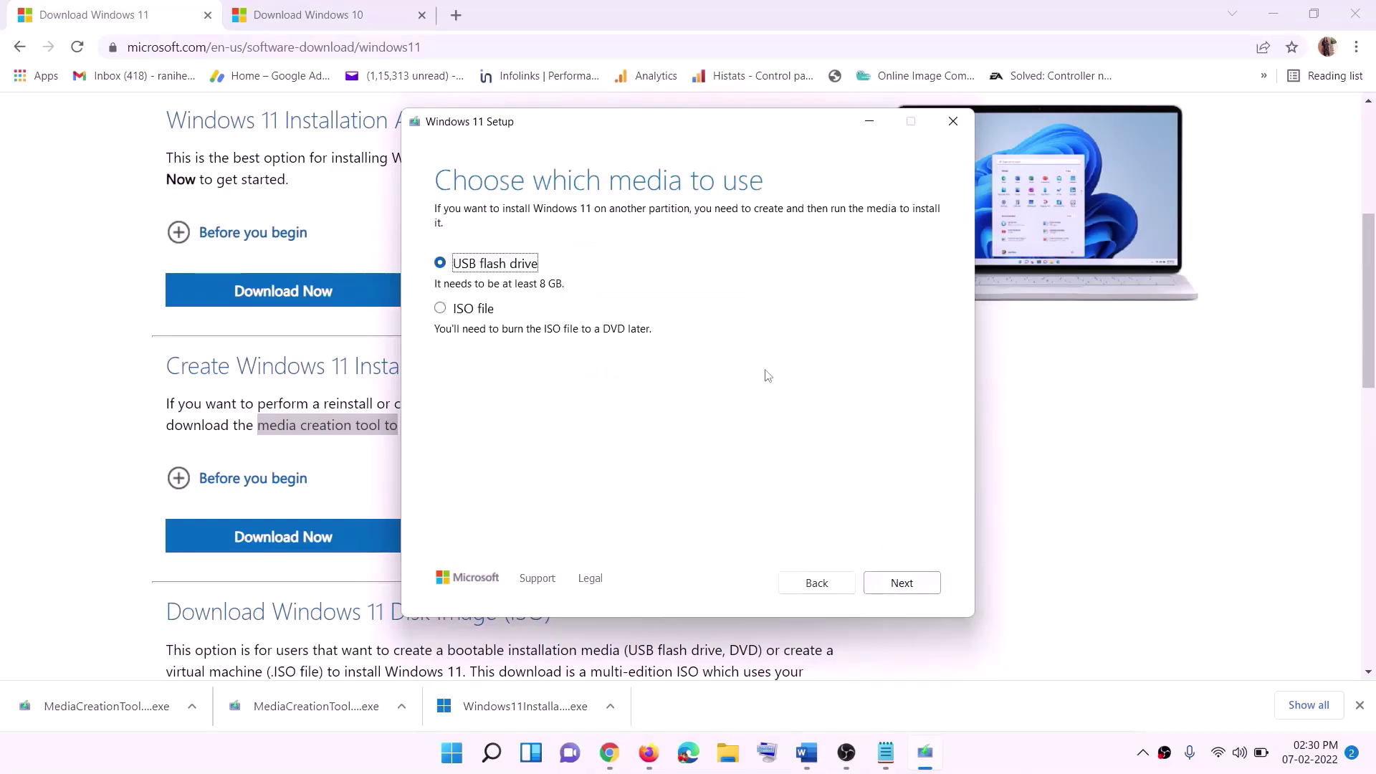
pyautogui.click(456, 313)
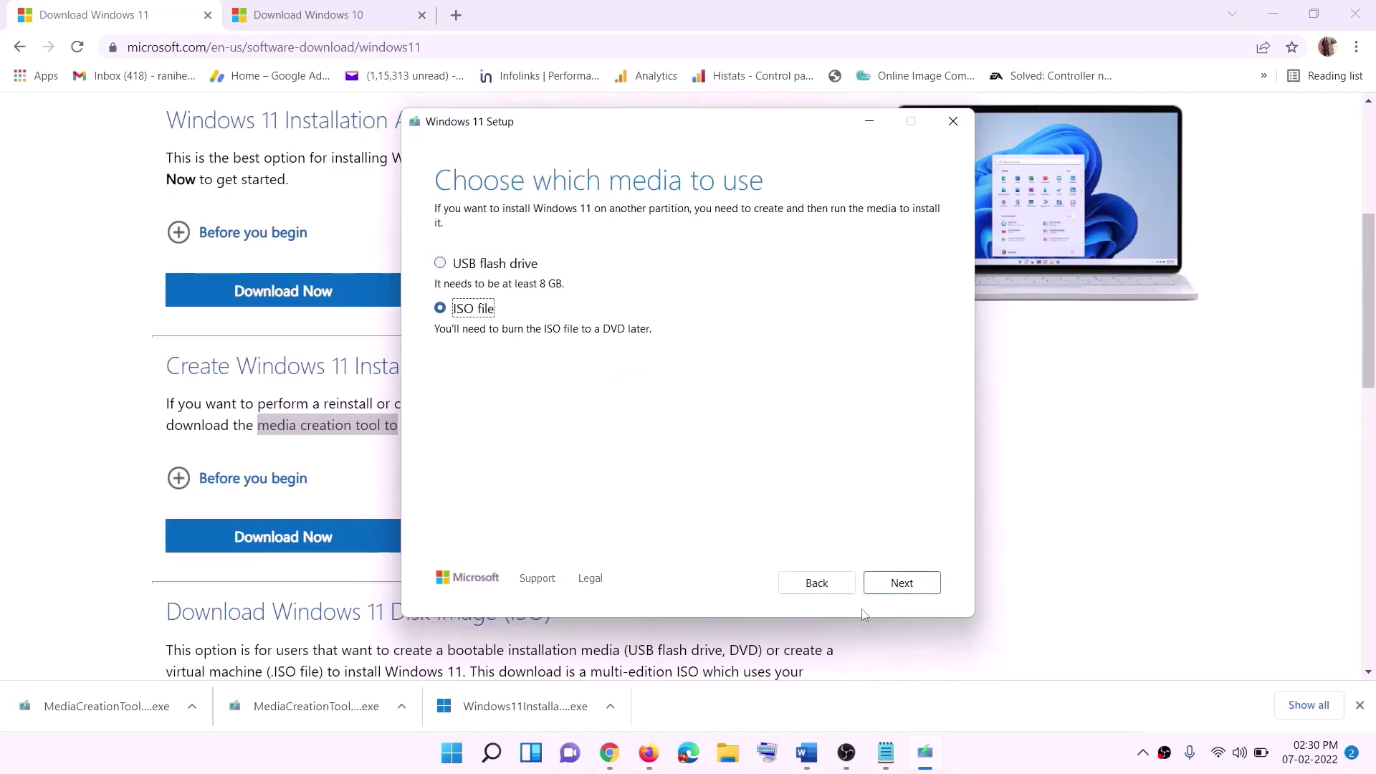
pyautogui.press('Return')
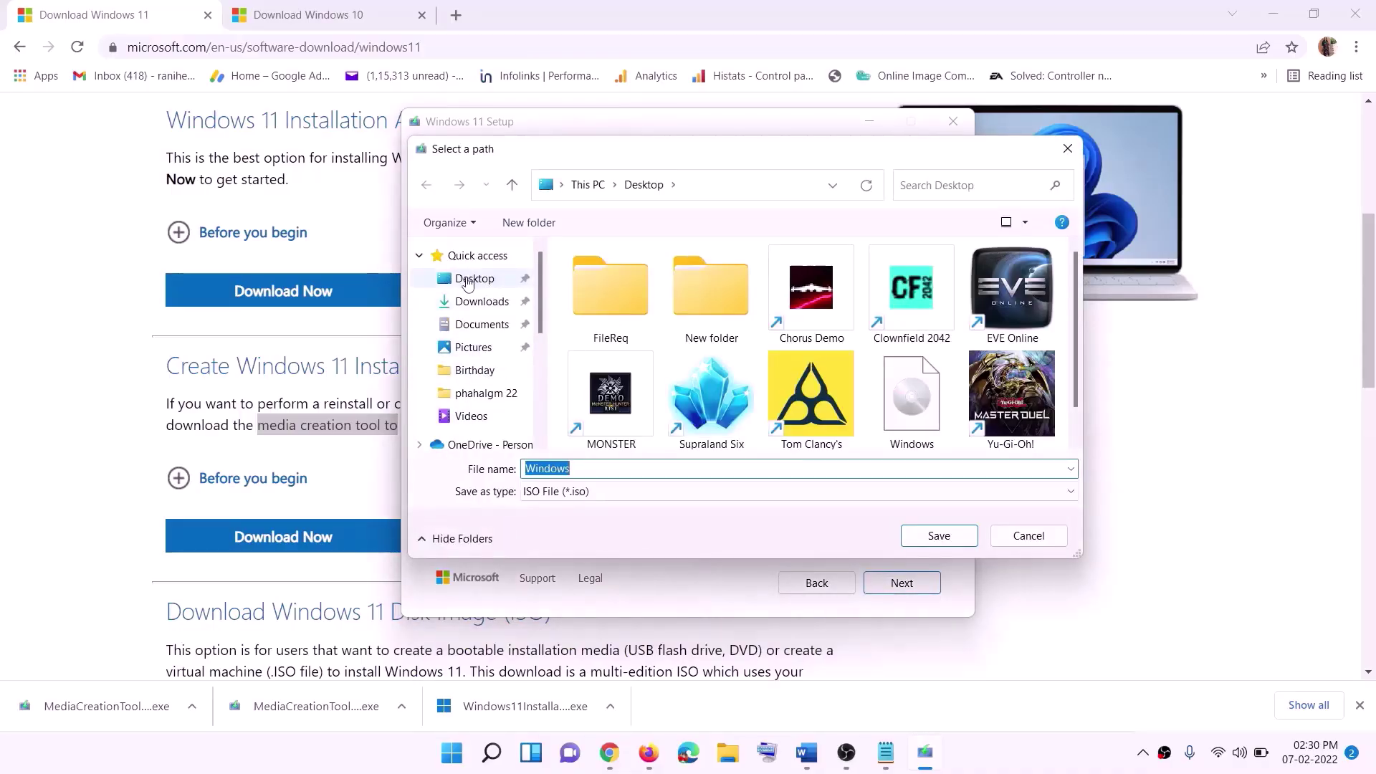
pyautogui.click(471, 282)
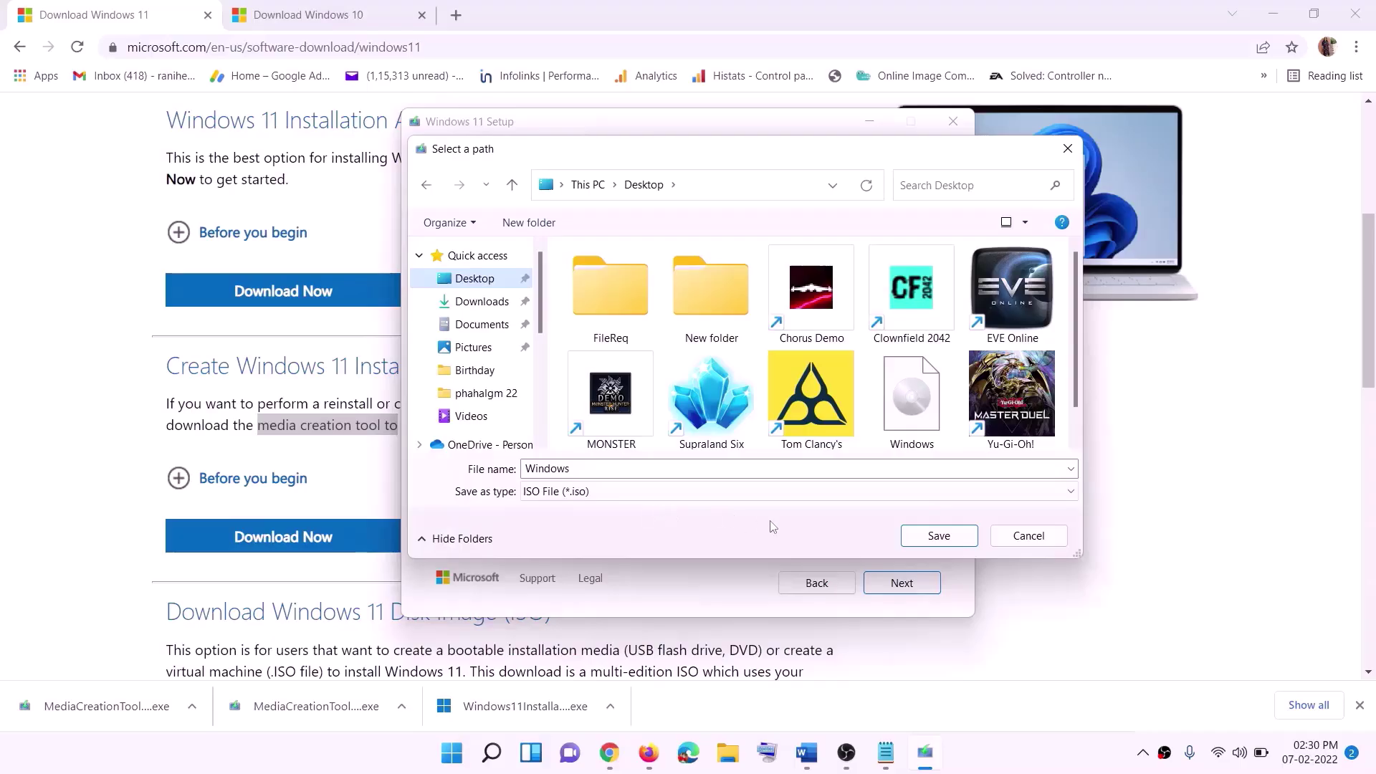
pyautogui.click(945, 543)
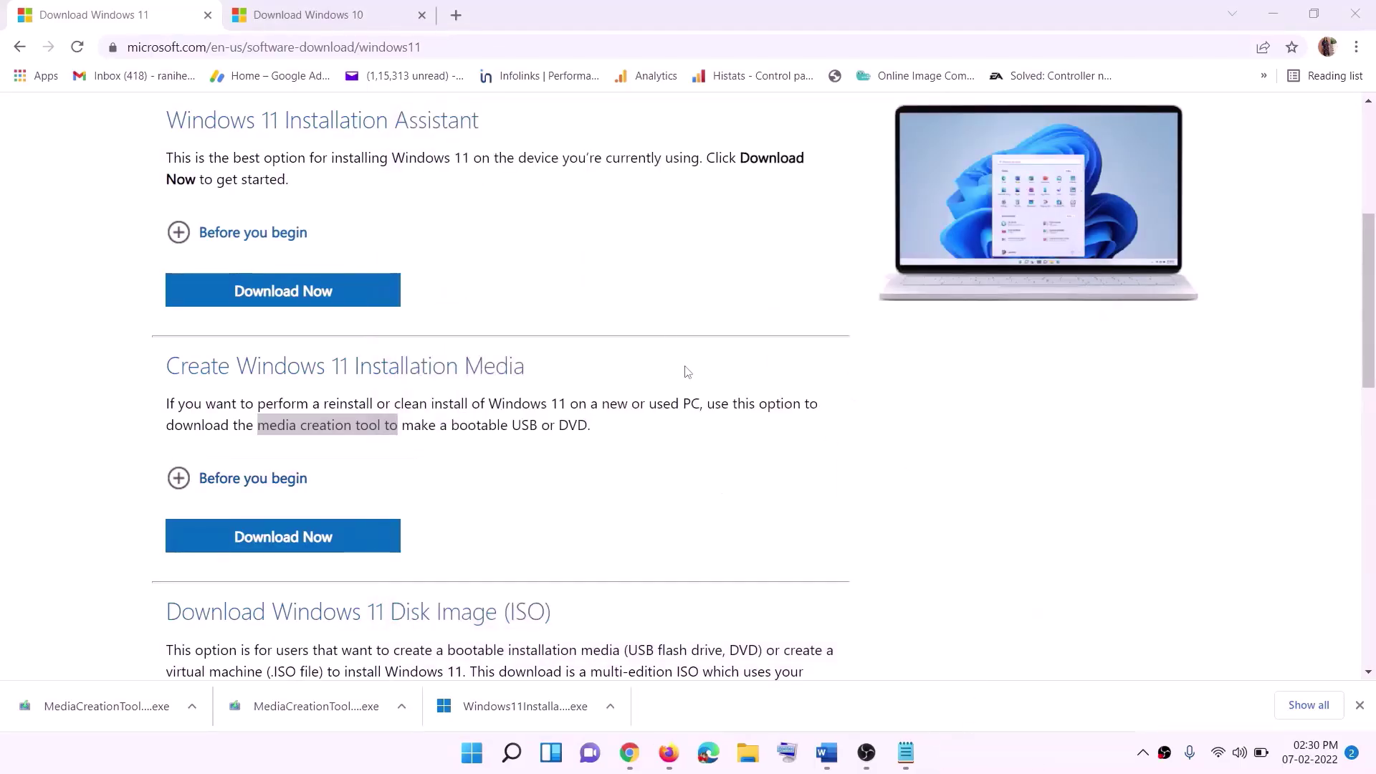
# Step: On the desktop, mount the Windows ISO to view its files
pyautogui.press('super+d')
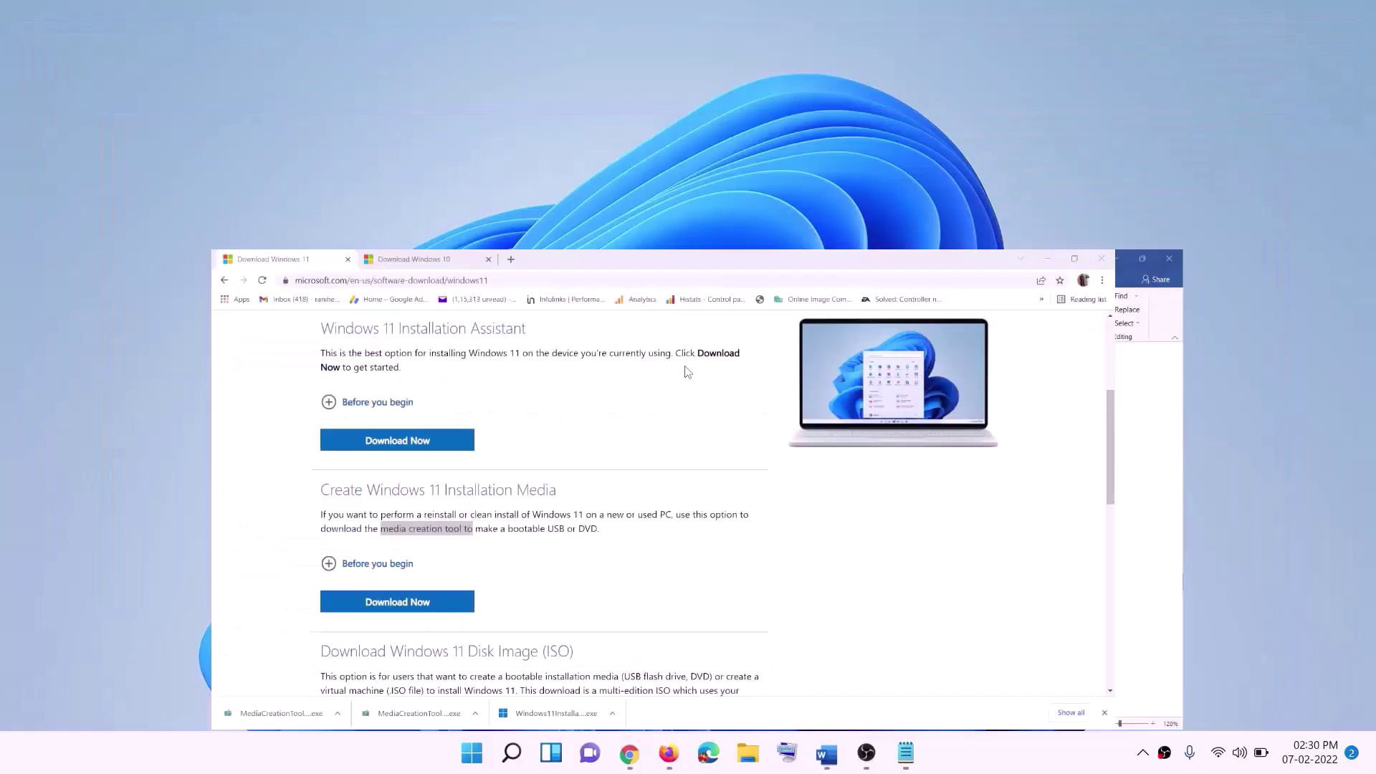
pyautogui.moveTo(331, 43); pyautogui.dragTo(545, 427)
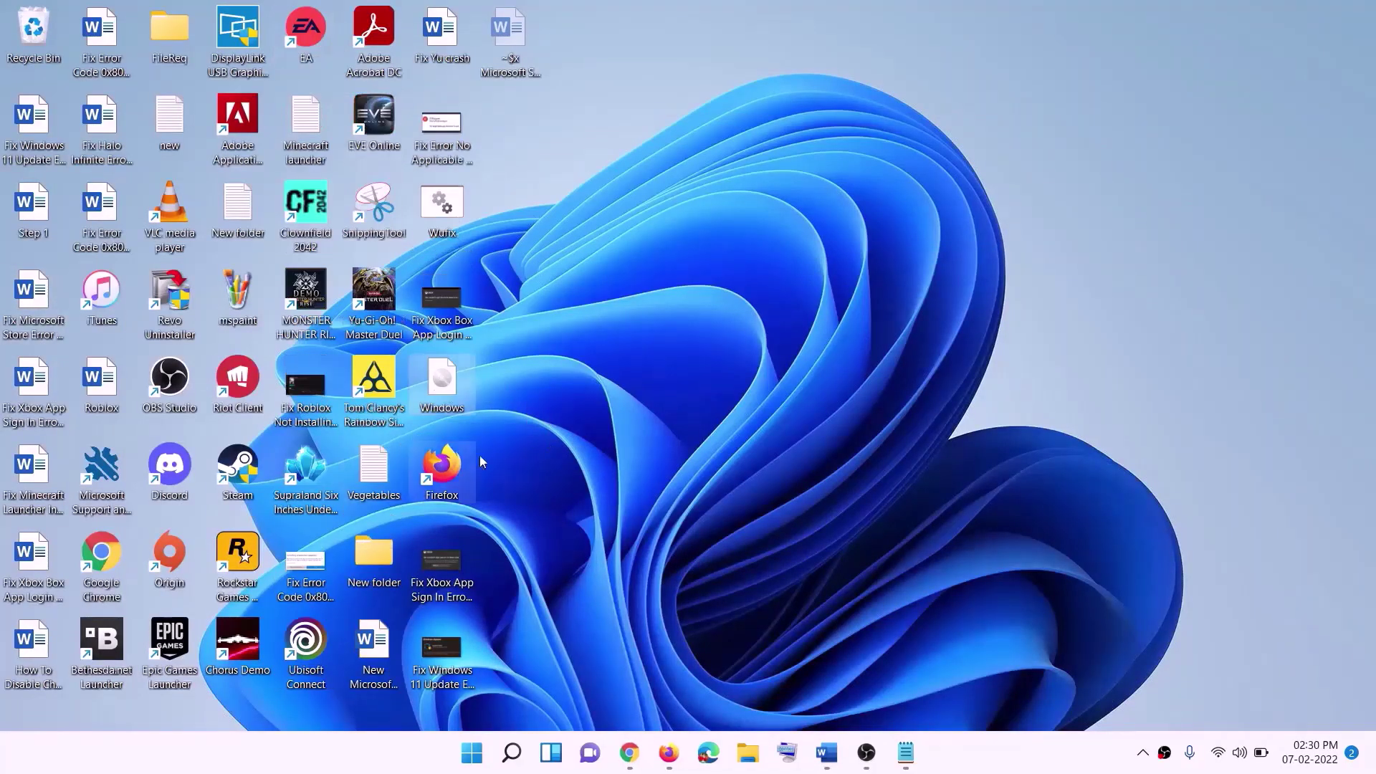
pyautogui.doubleClick(445, 392)
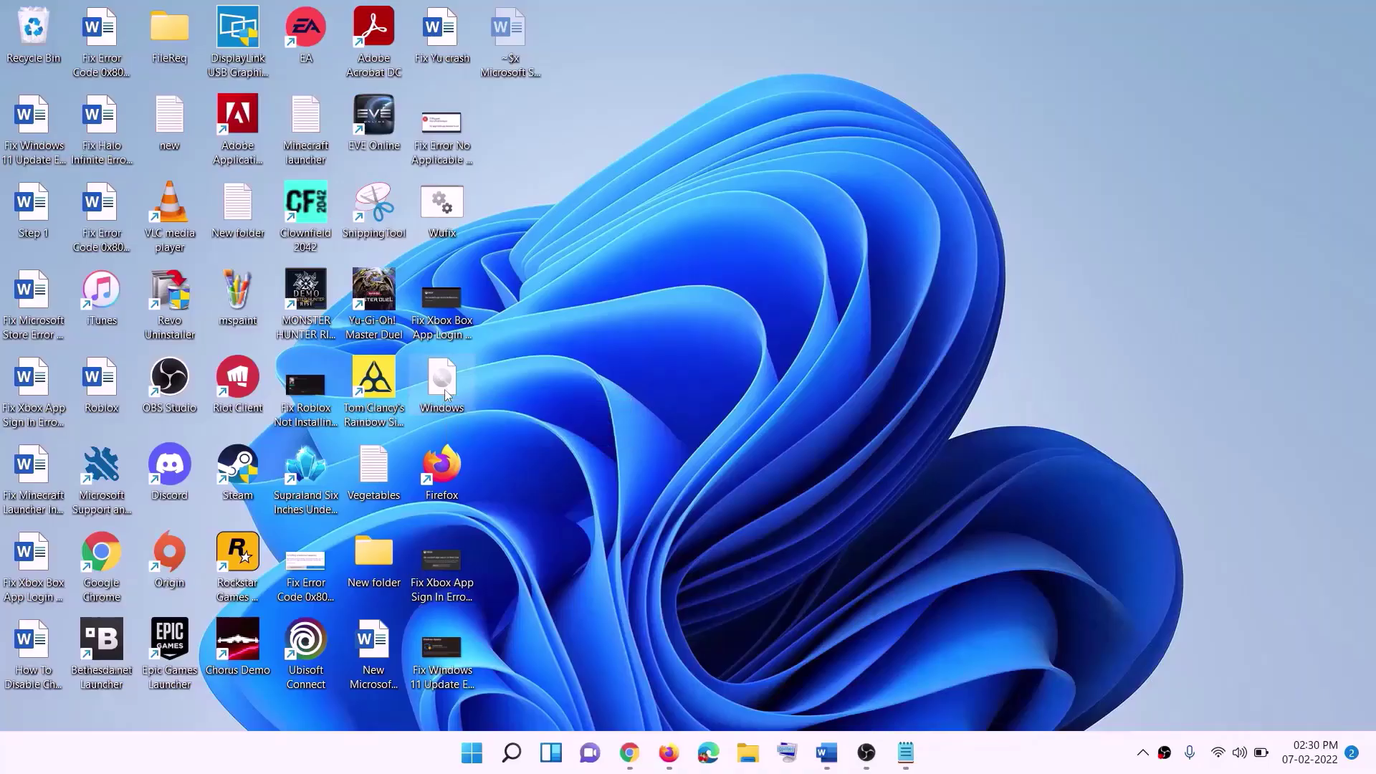
# Step: Run setup from the mounted DVD Drive (F:) as administrator and begin checking for updates
pyautogui.click(437, 501)
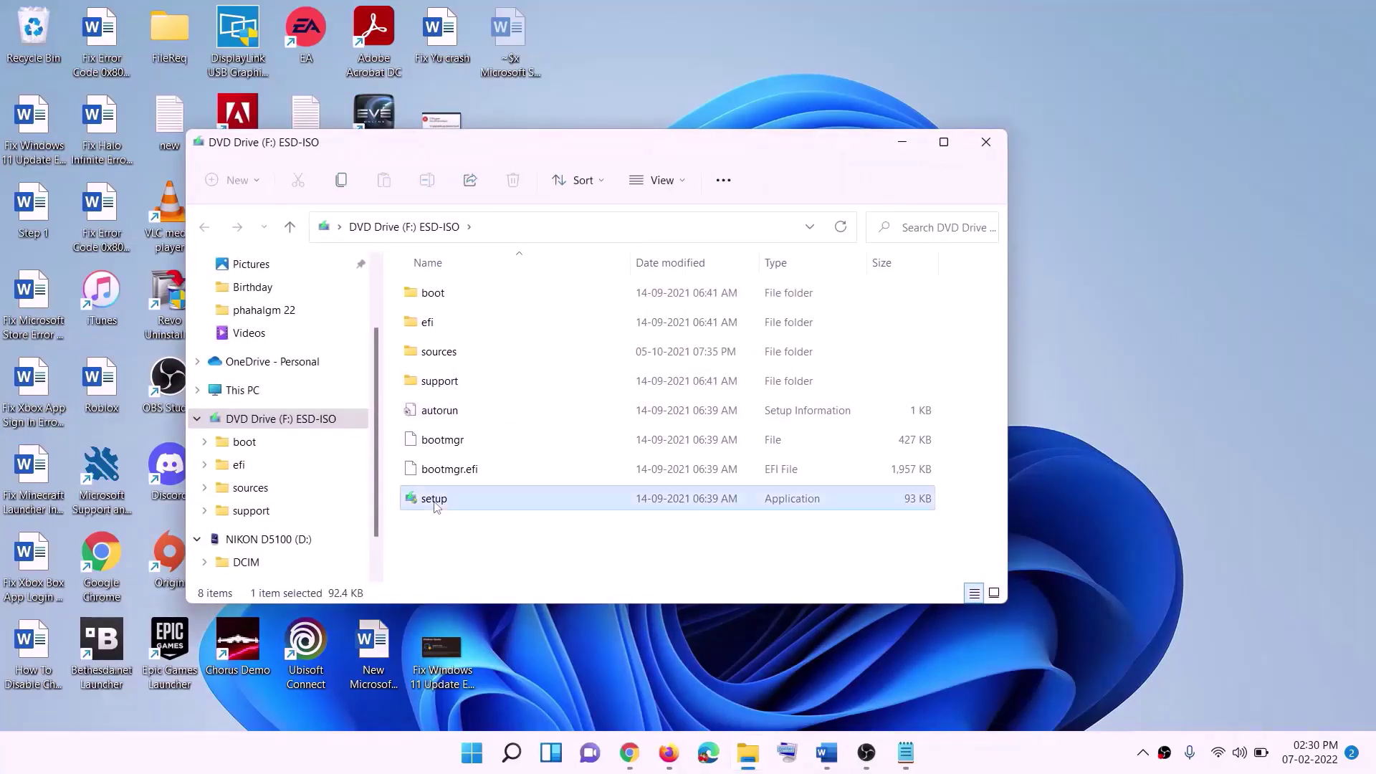
pyautogui.doubleClick(472, 498)
pyautogui.click(569, 561)
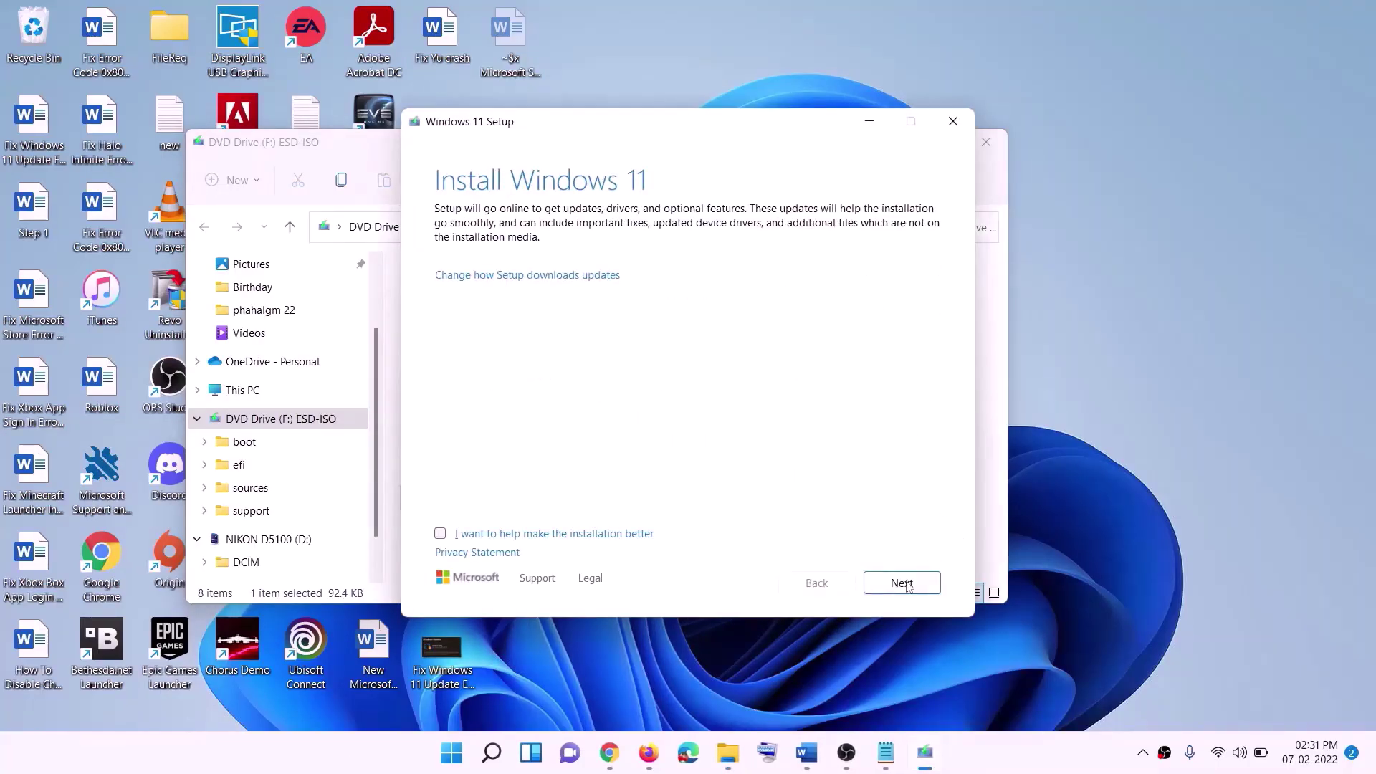
pyautogui.click(905, 585)
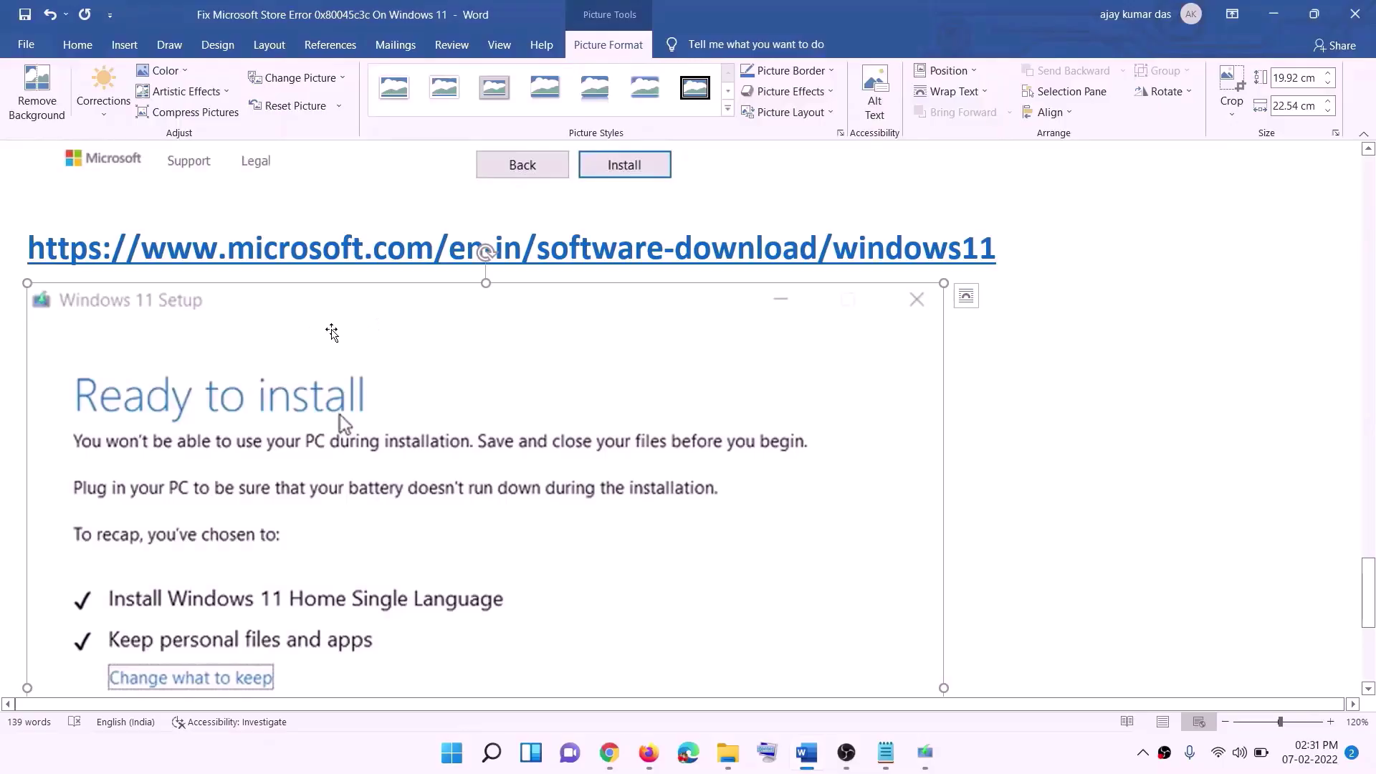
# Step: Scroll the Word notes to the Ready to install screenshot for Windows 11 Home Single Language
pyautogui.scroll(-2, 319, 360)
pyautogui.scroll(-2, 320, 360)
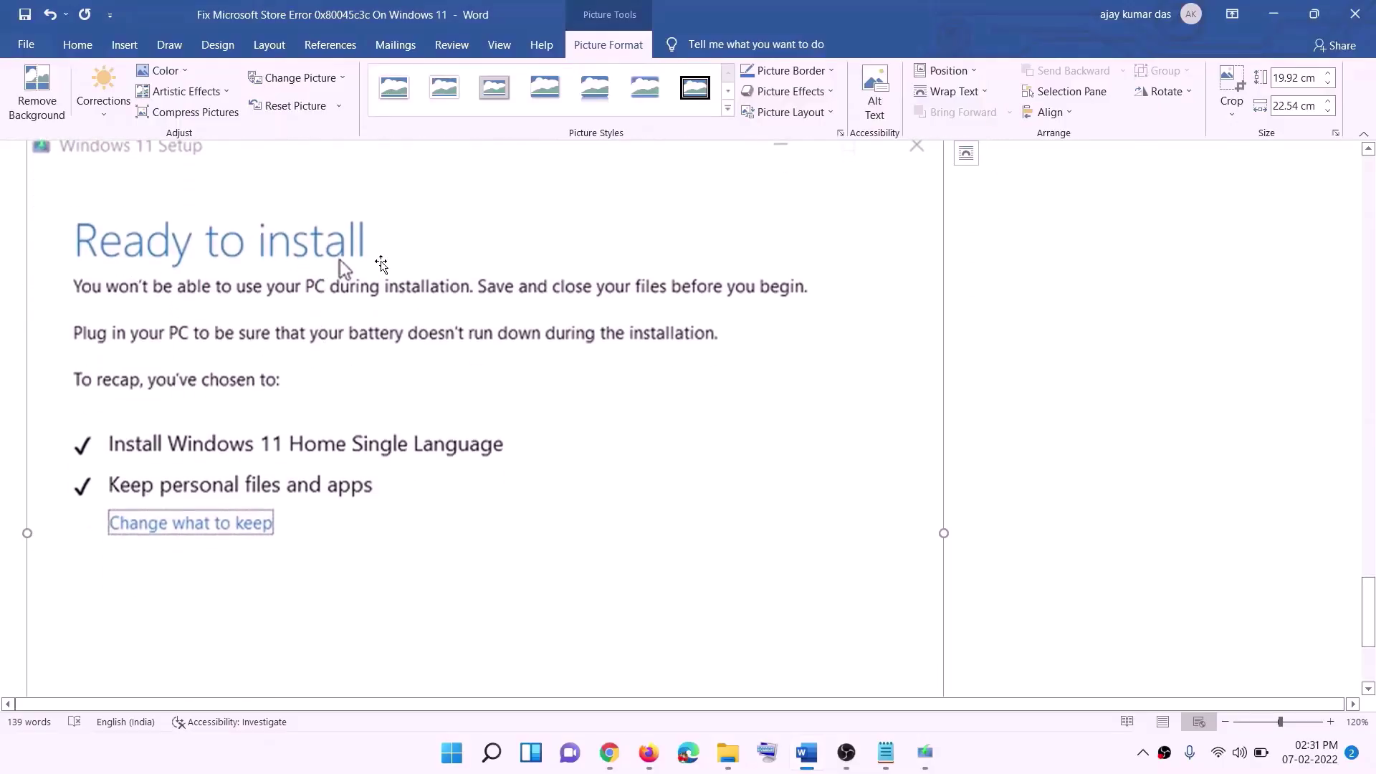
pyautogui.scroll(-1, 301, 414)
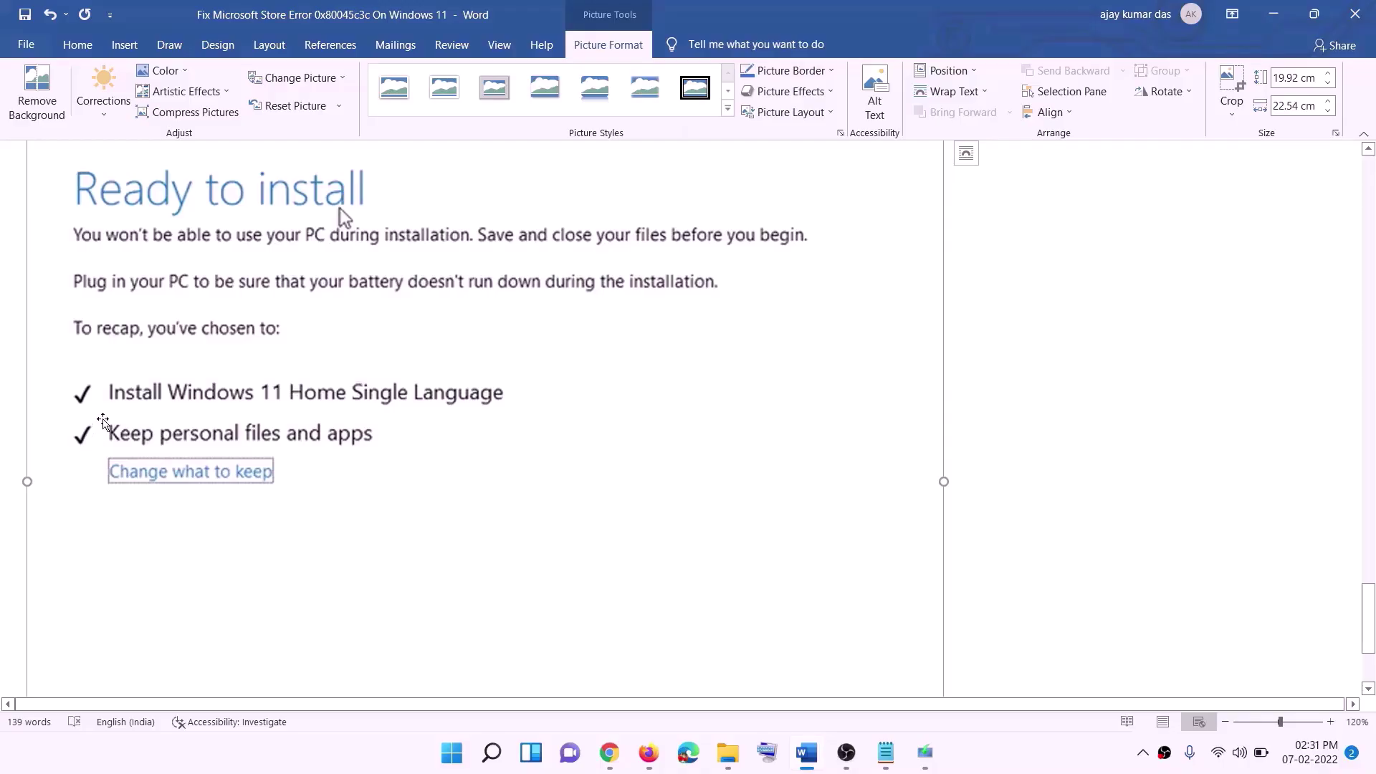
pyautogui.scroll(-3, 485, 448)
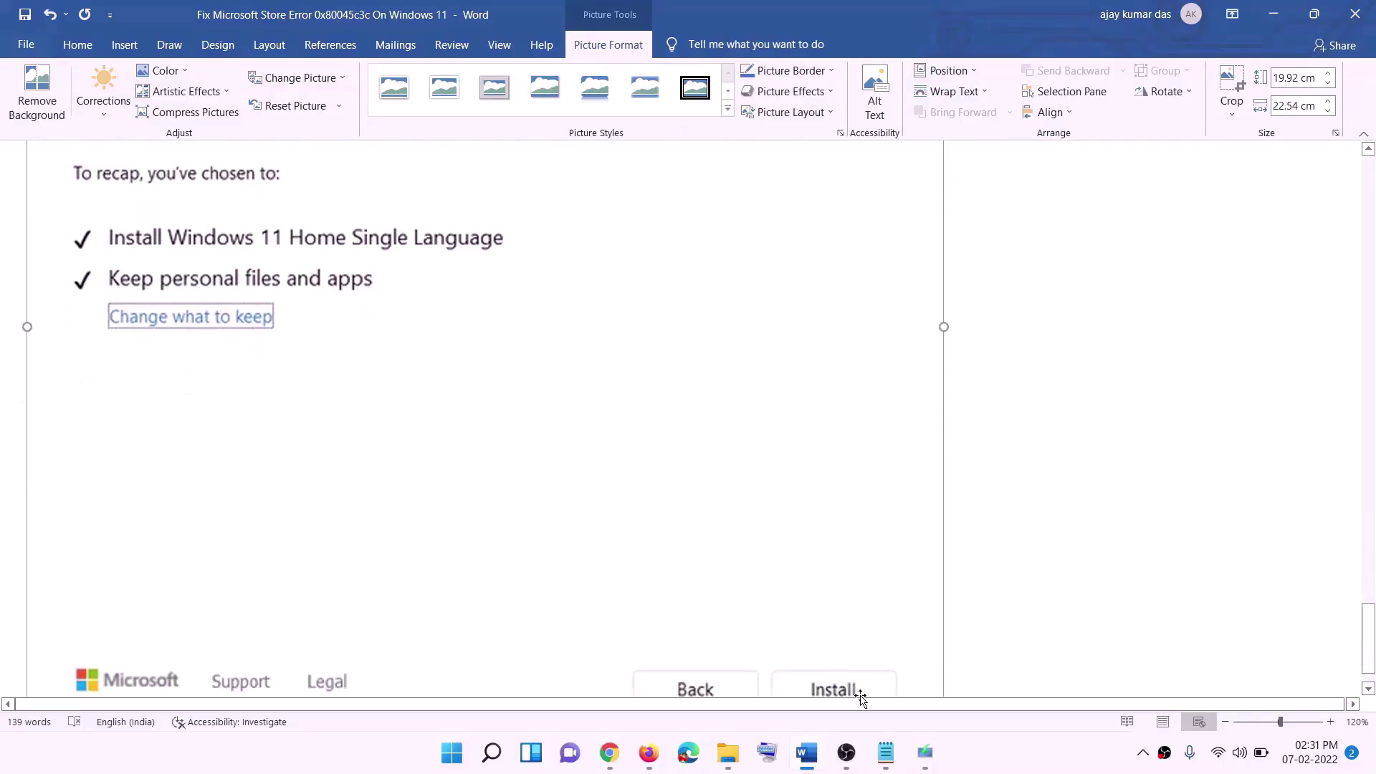
pyautogui.scroll(7, 731, 537)
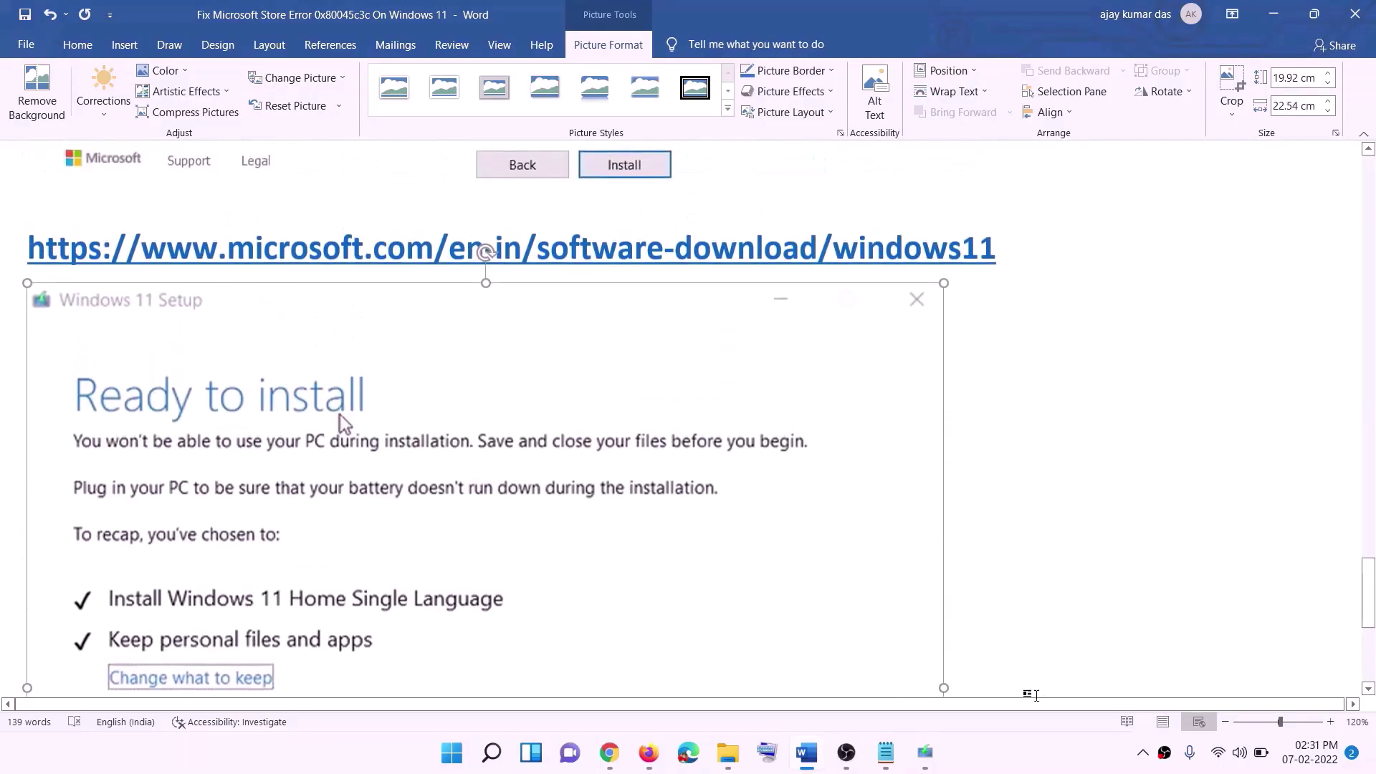